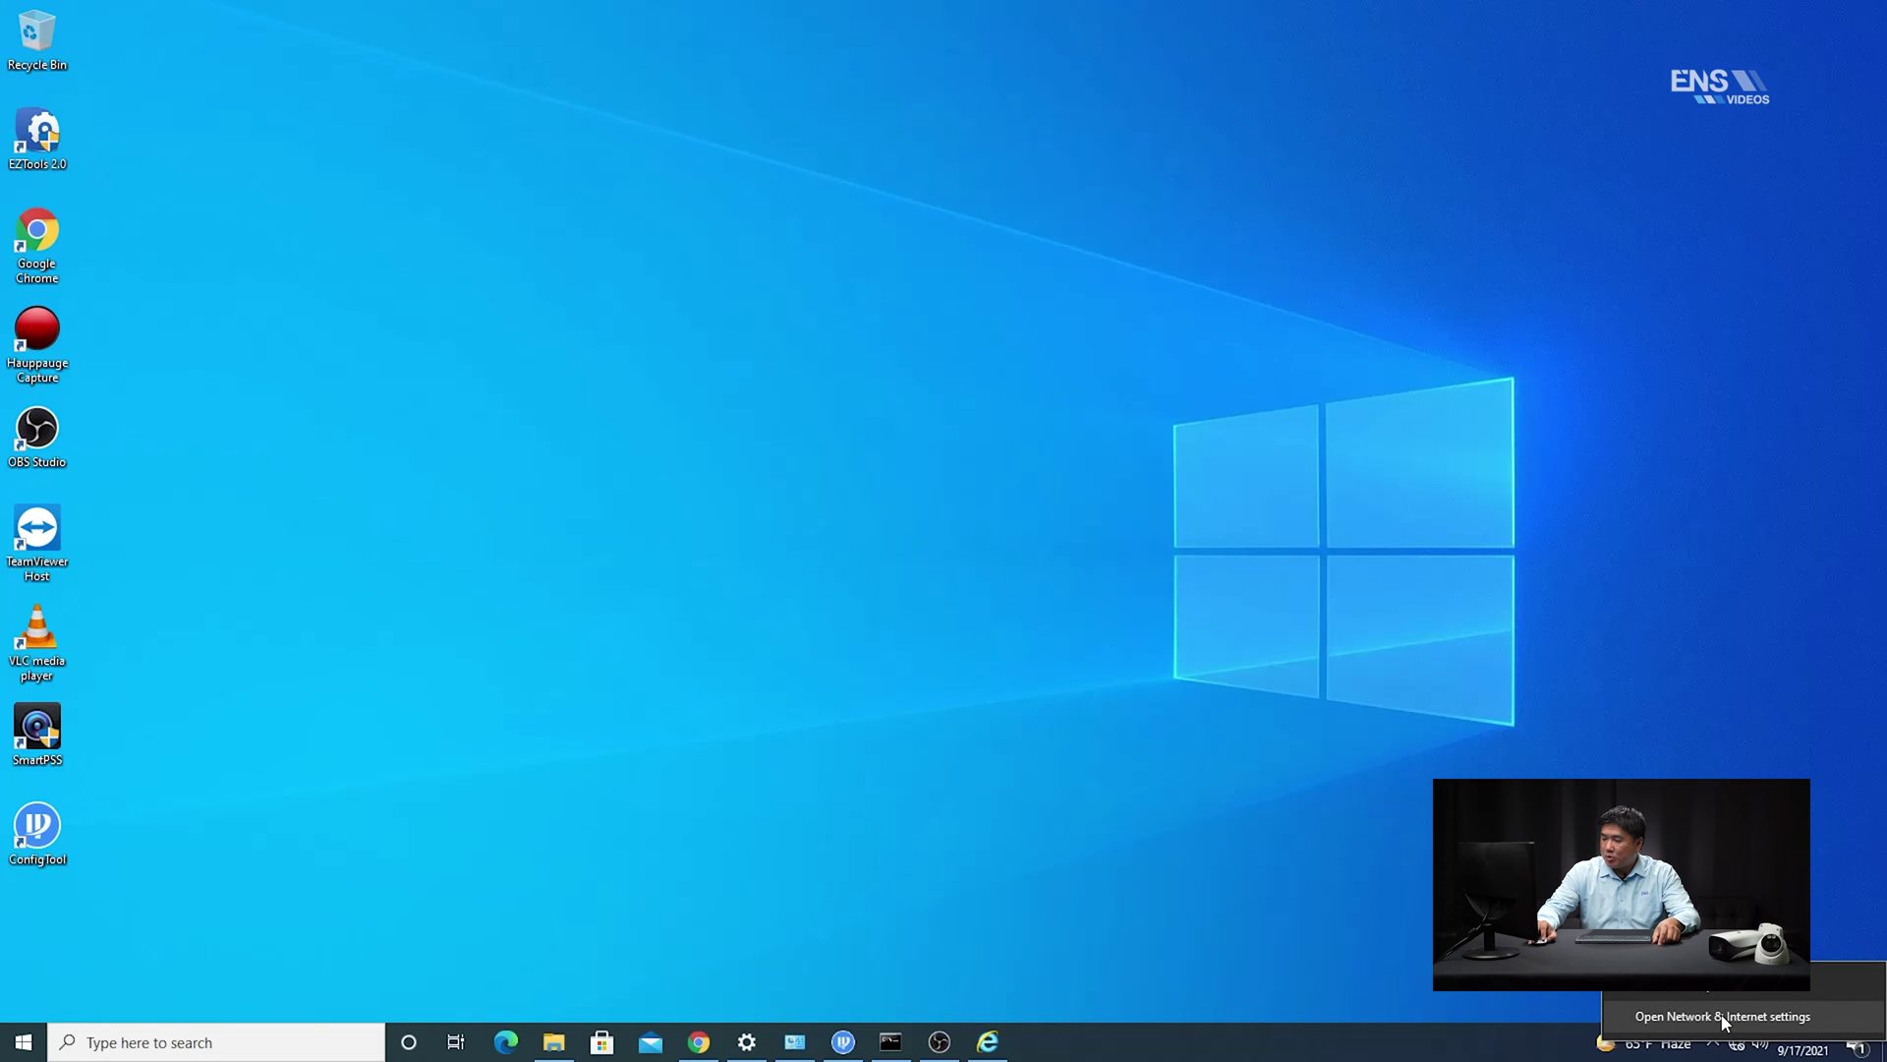
Open the Ethernet adapter's Internet Protocol Version 4 (TCP/IPv4) properties from Network & Internet settings.
{"action": "left_click", "coordinate": [1722, 1017]}
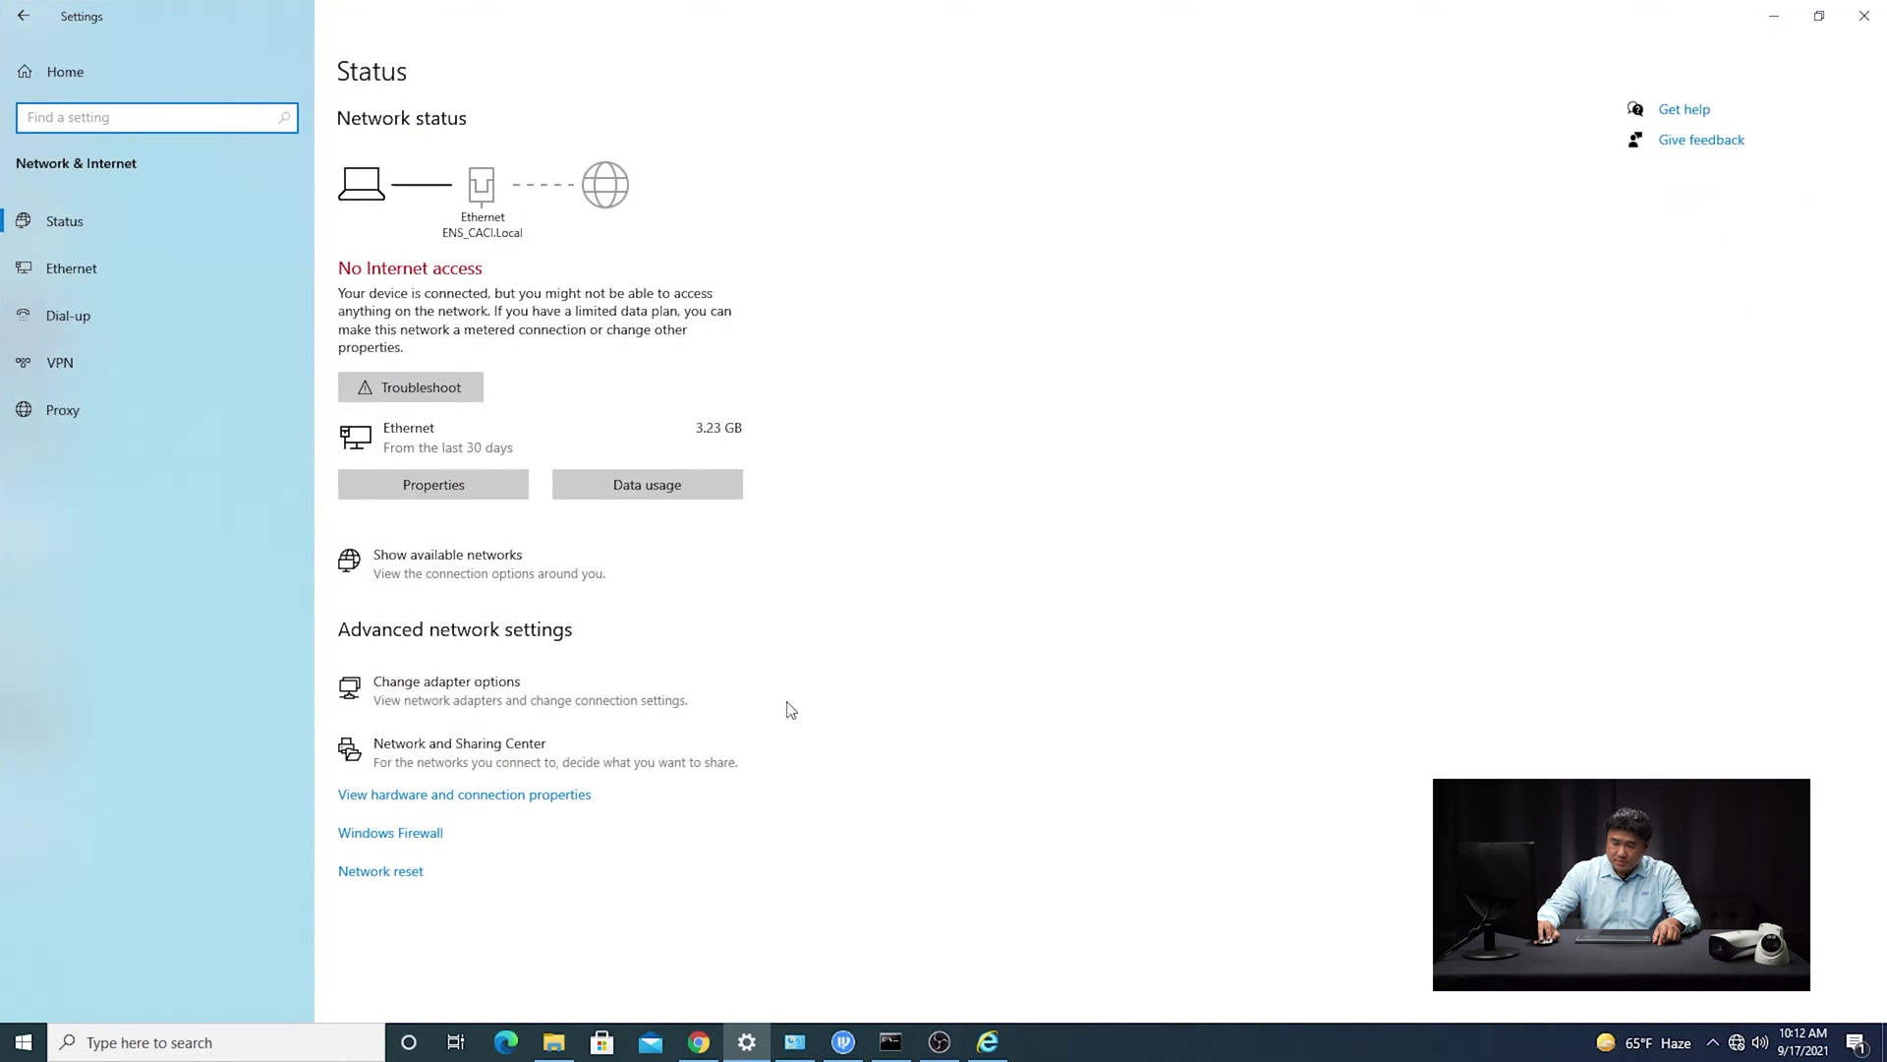
{"action": "left_click", "coordinate": [504, 700]}
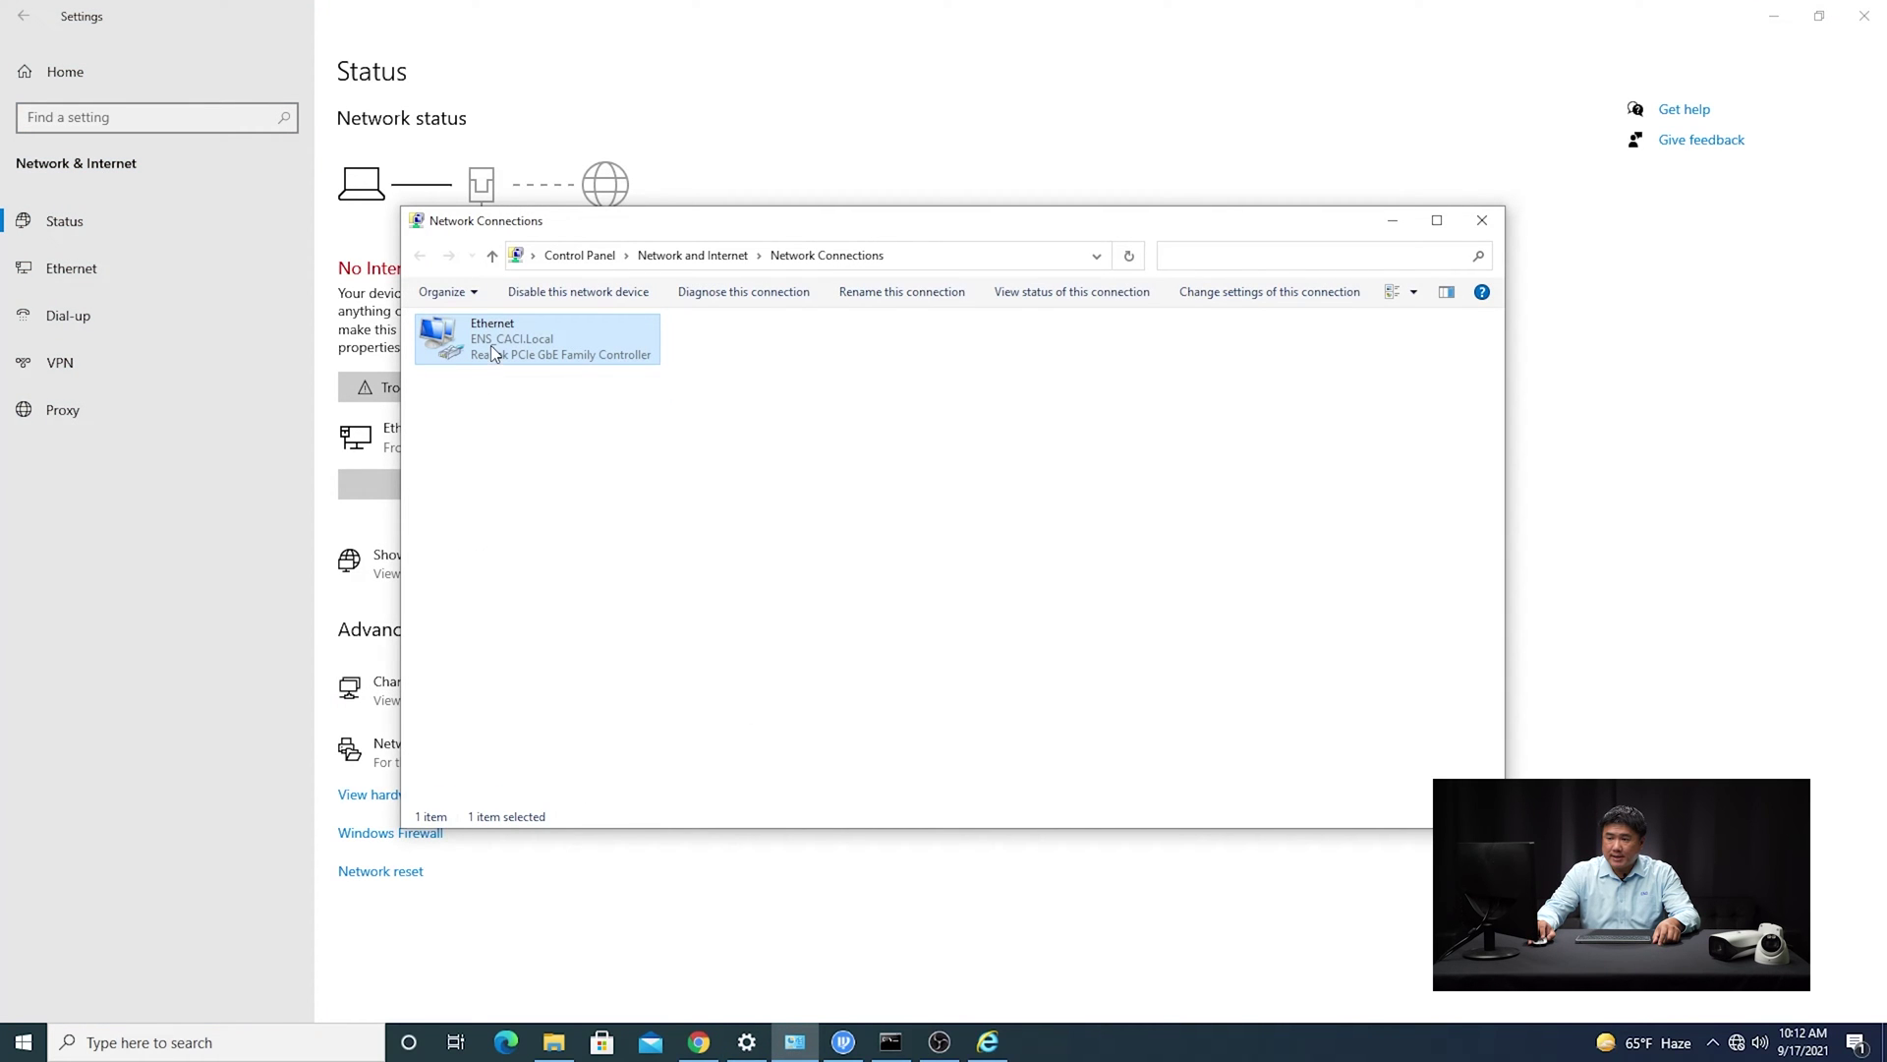
{"action": "right_click", "coordinate": [494, 346]}
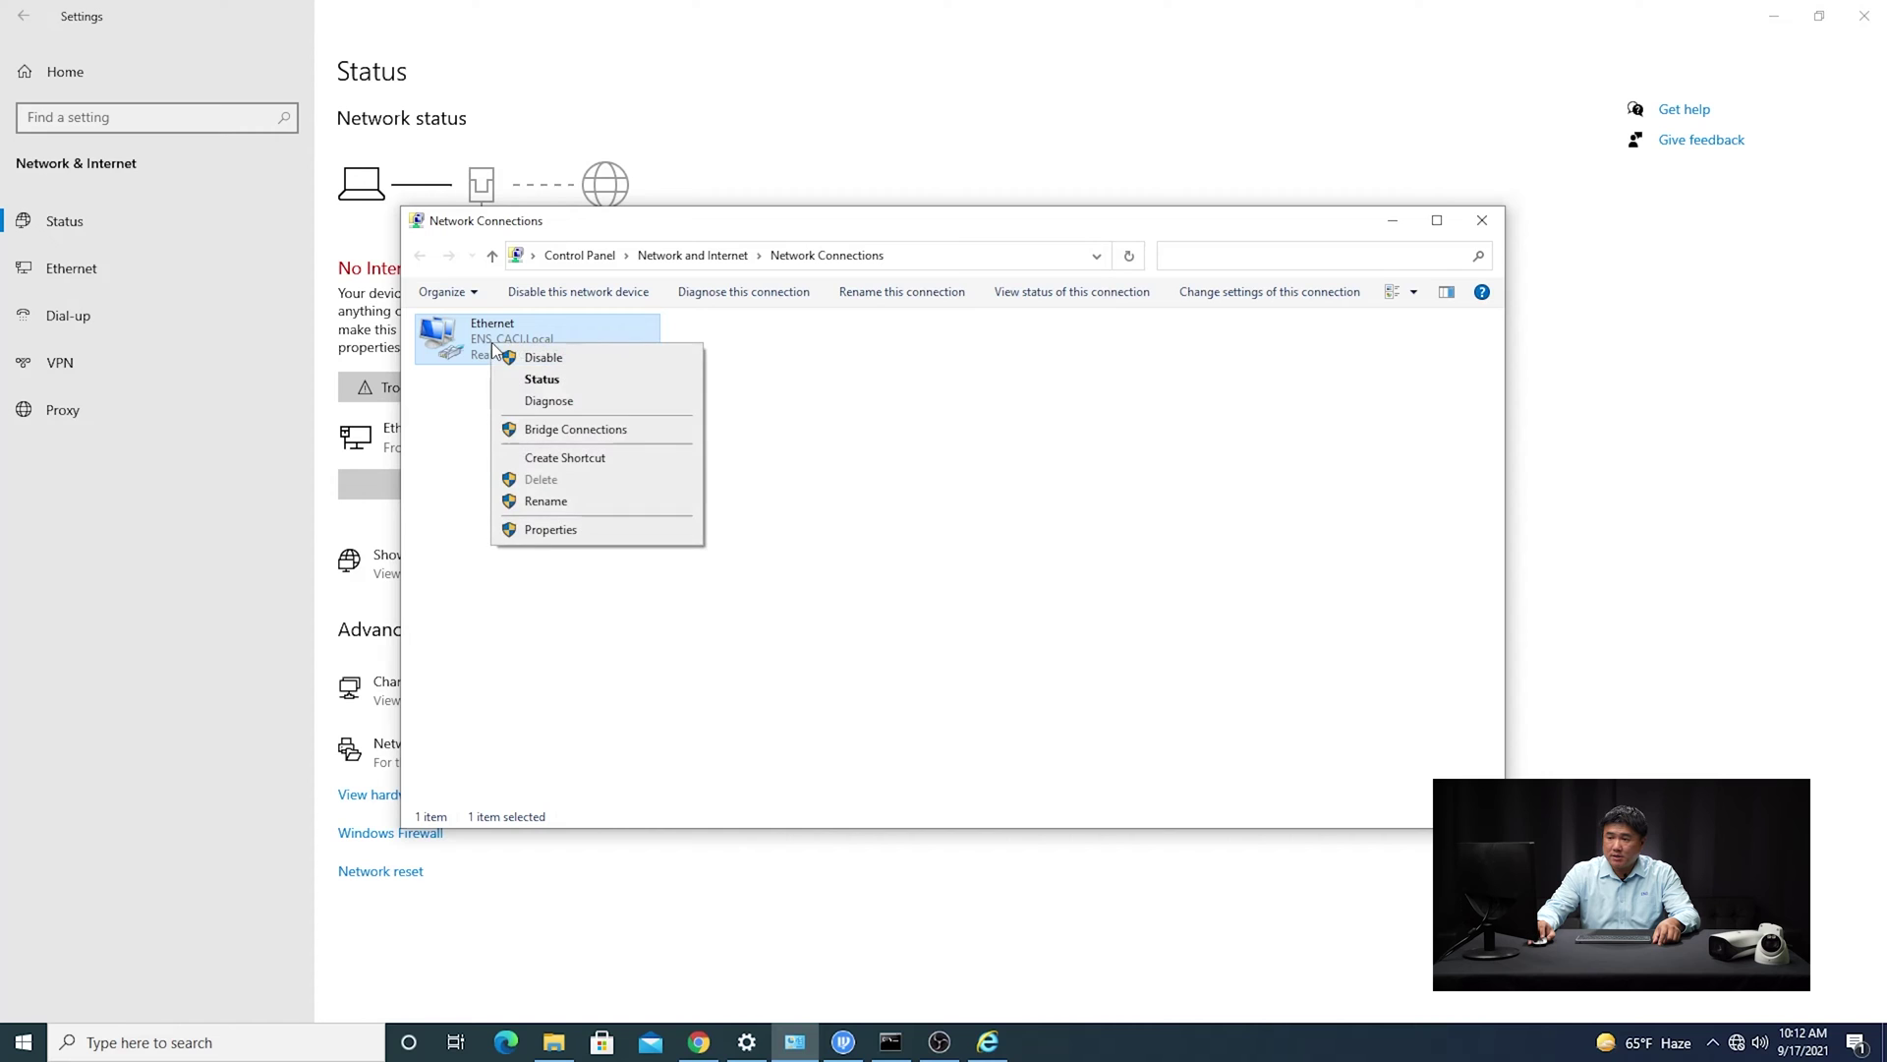
{"action": "left_click", "coordinate": [552, 531]}
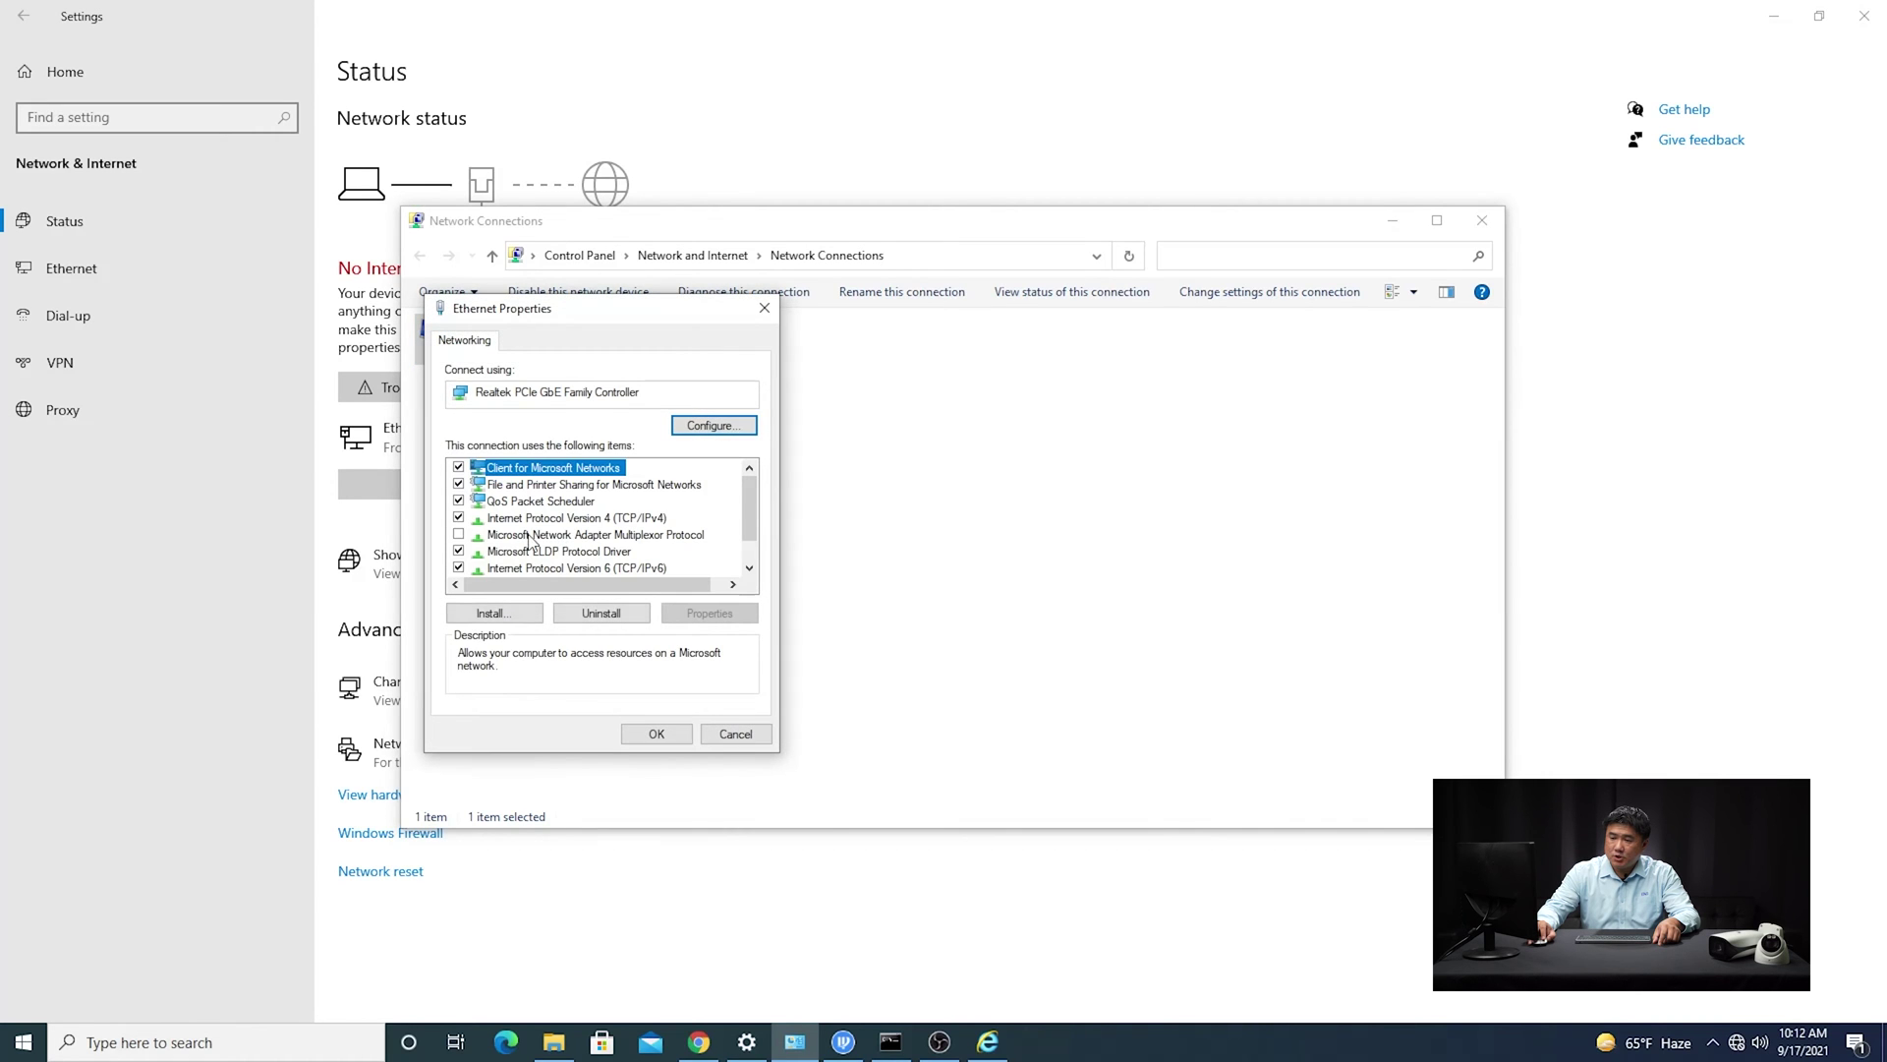
{"action": "left_click", "coordinate": [521, 518]}
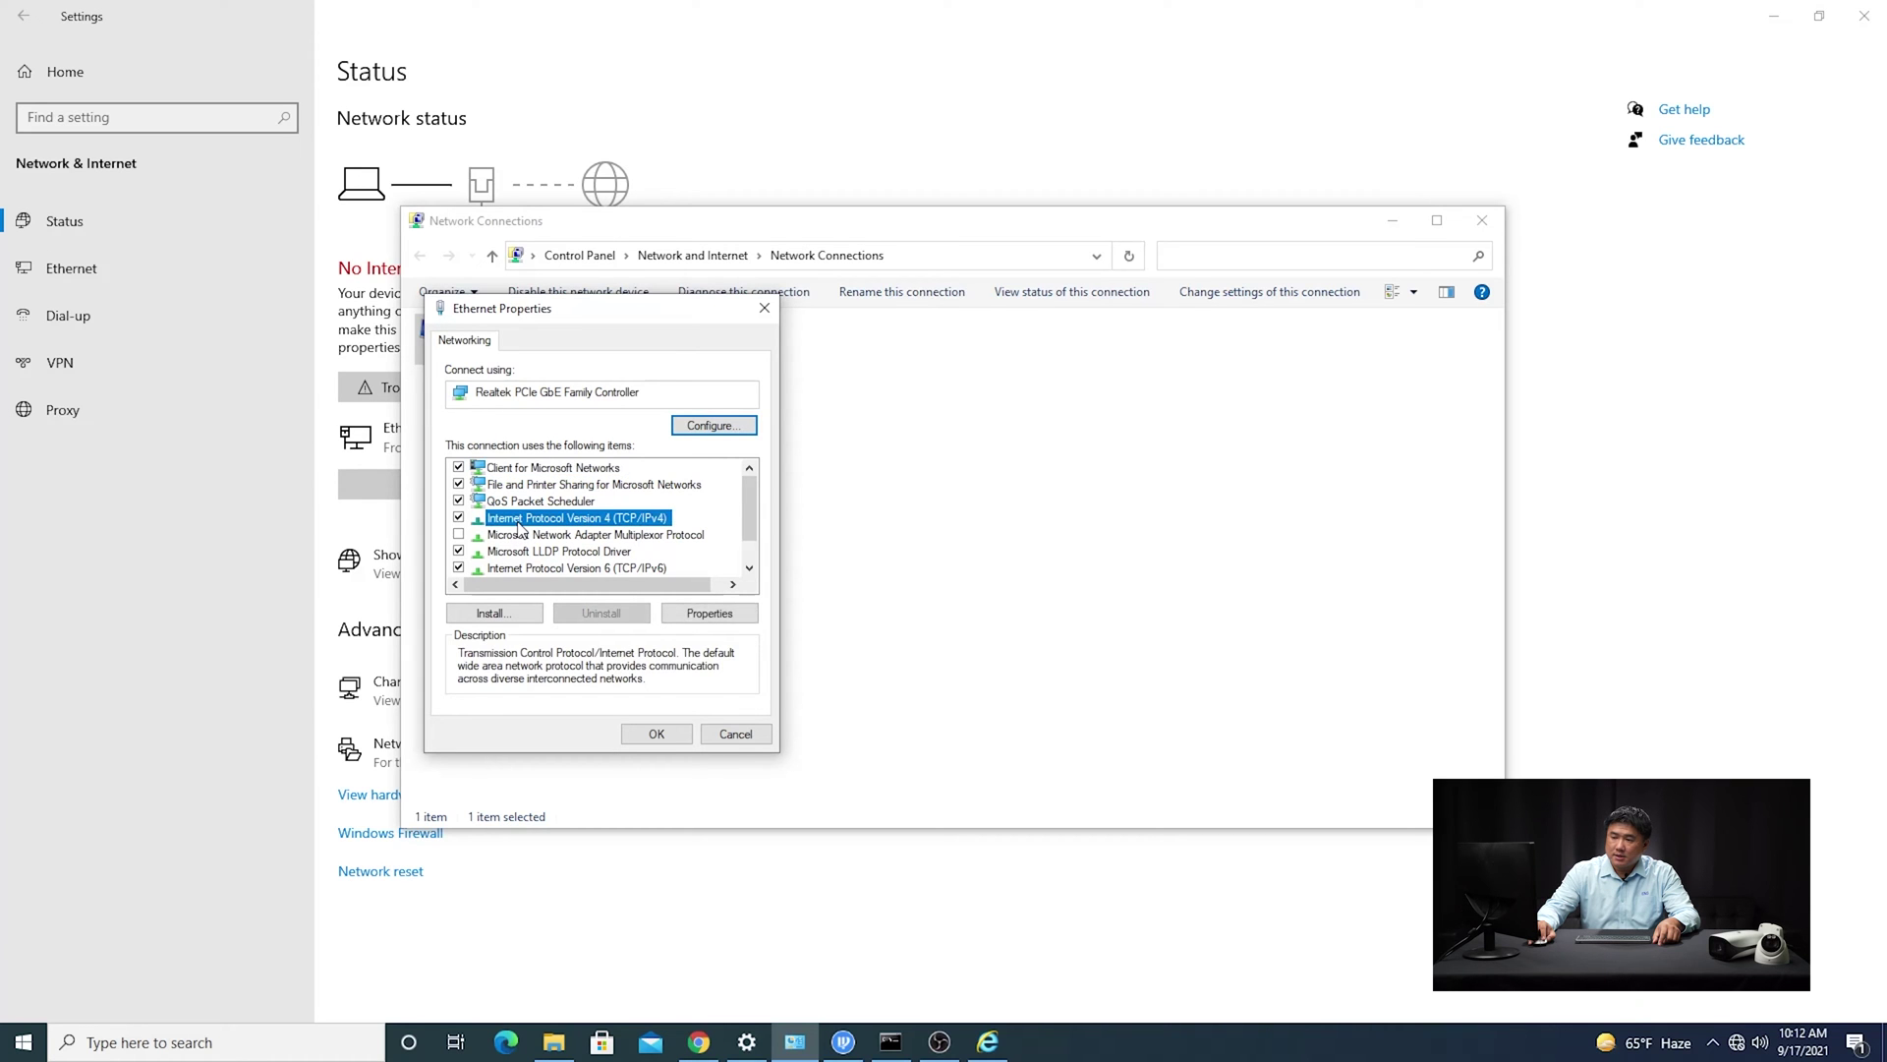
{"action": "left_click", "coordinate": [710, 613]}
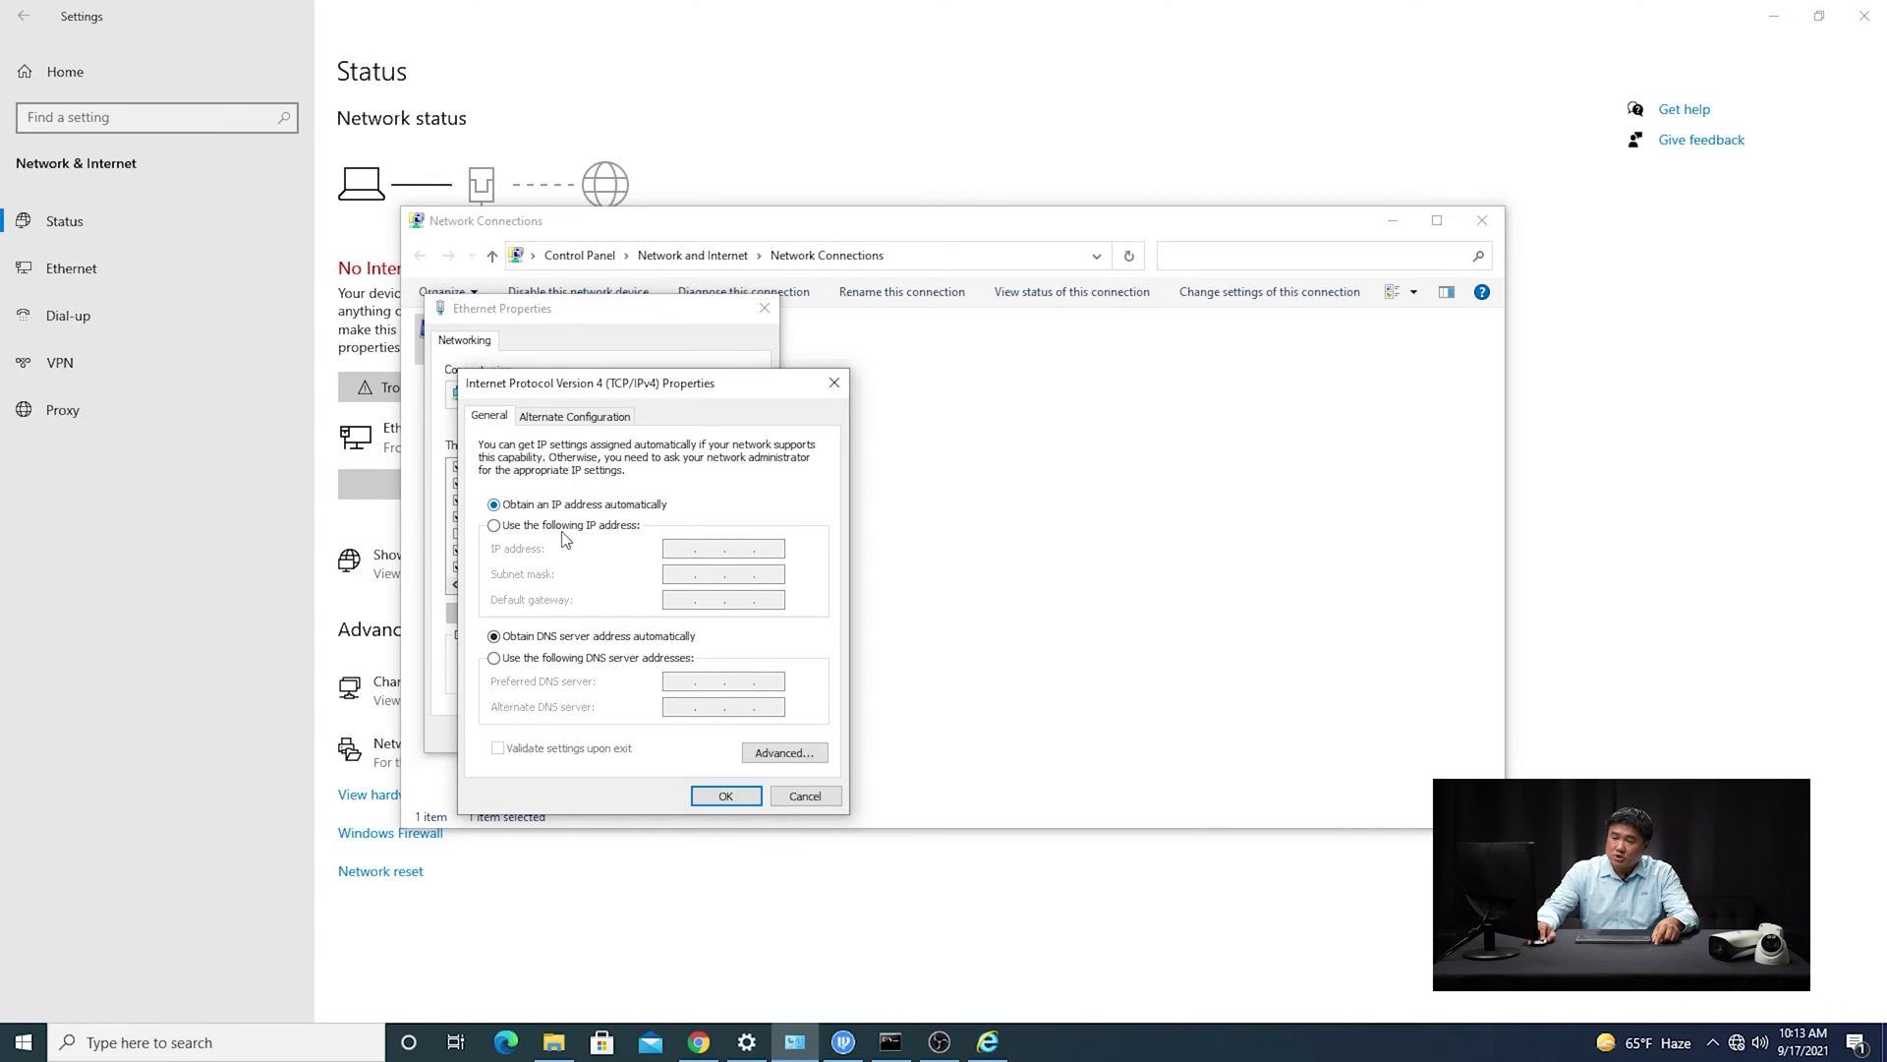
Select 'Use the following IP address' in the Ethernet IPv4 properties.
{"action": "left_click", "coordinate": [495, 526]}
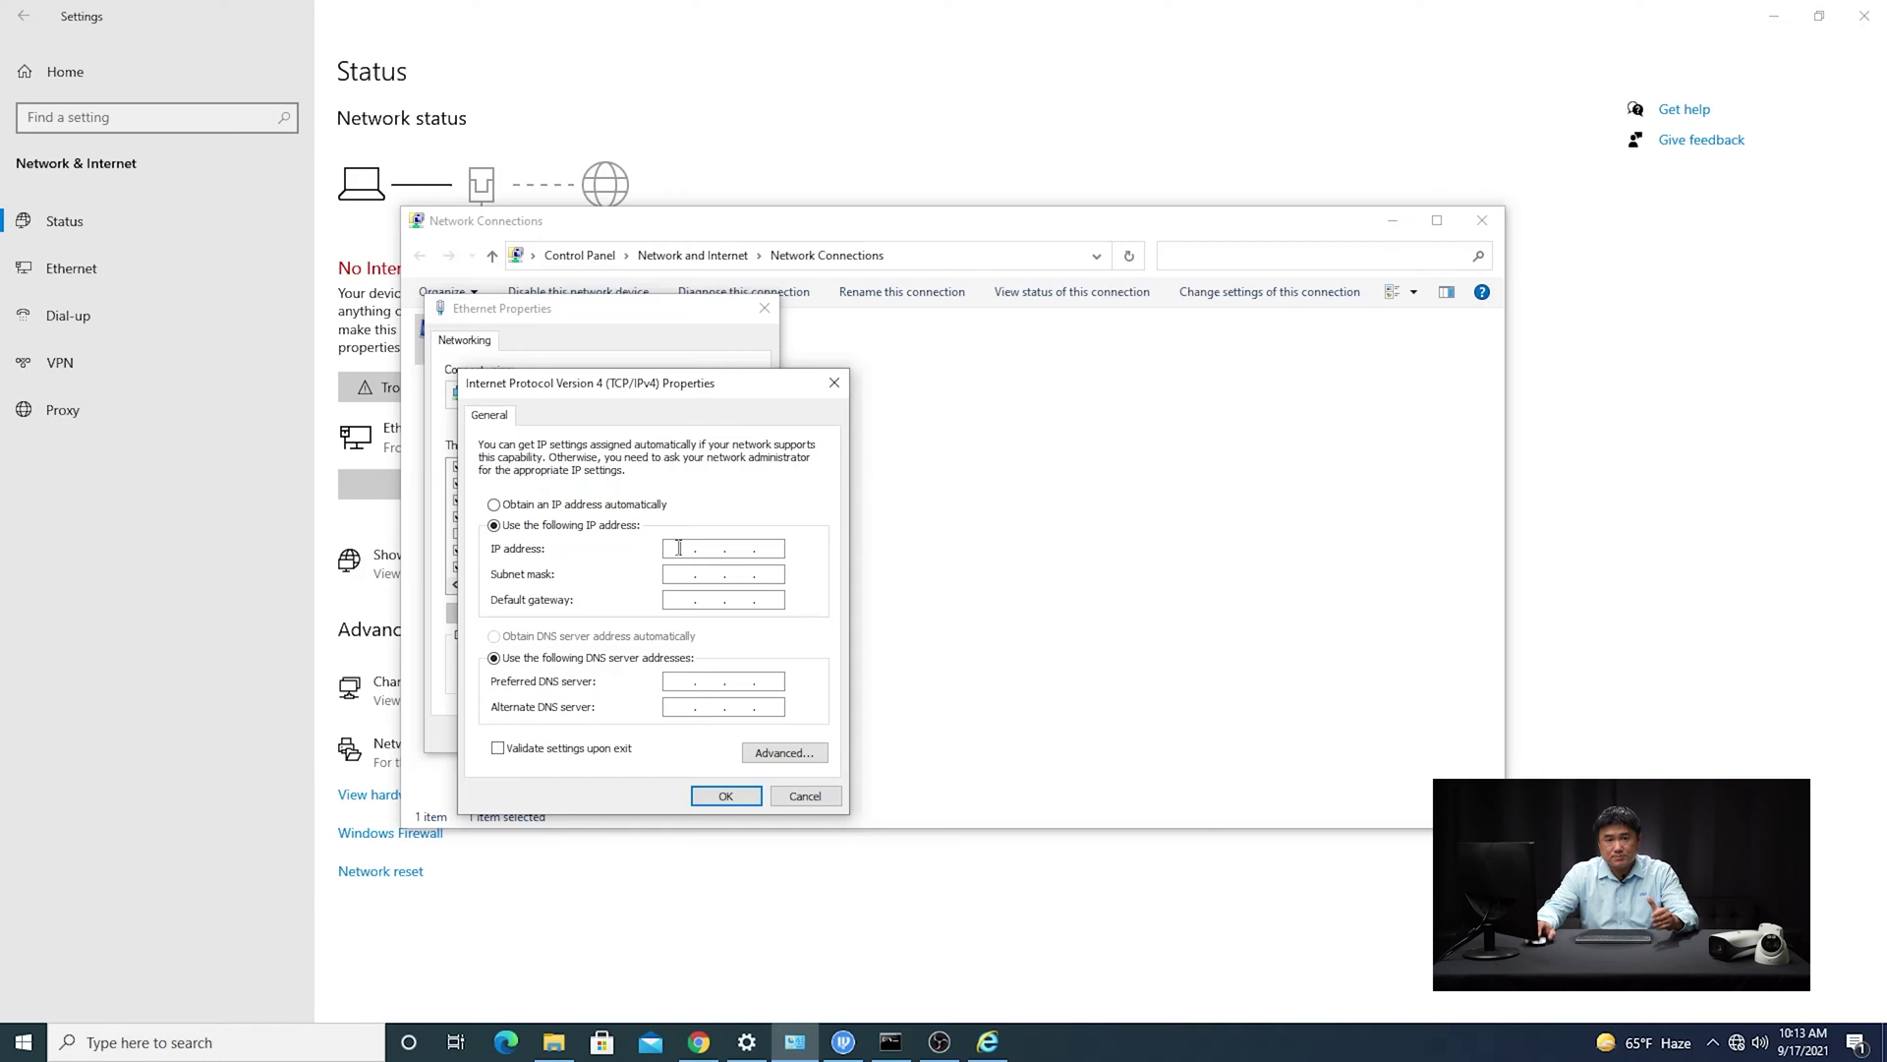
Enter IP 192.168.1.109, subnet mask 255.255.255.0 and gateway 192.168.1.1, then confirm with OK.
{"action": "left_click", "coordinate": [679, 547]}
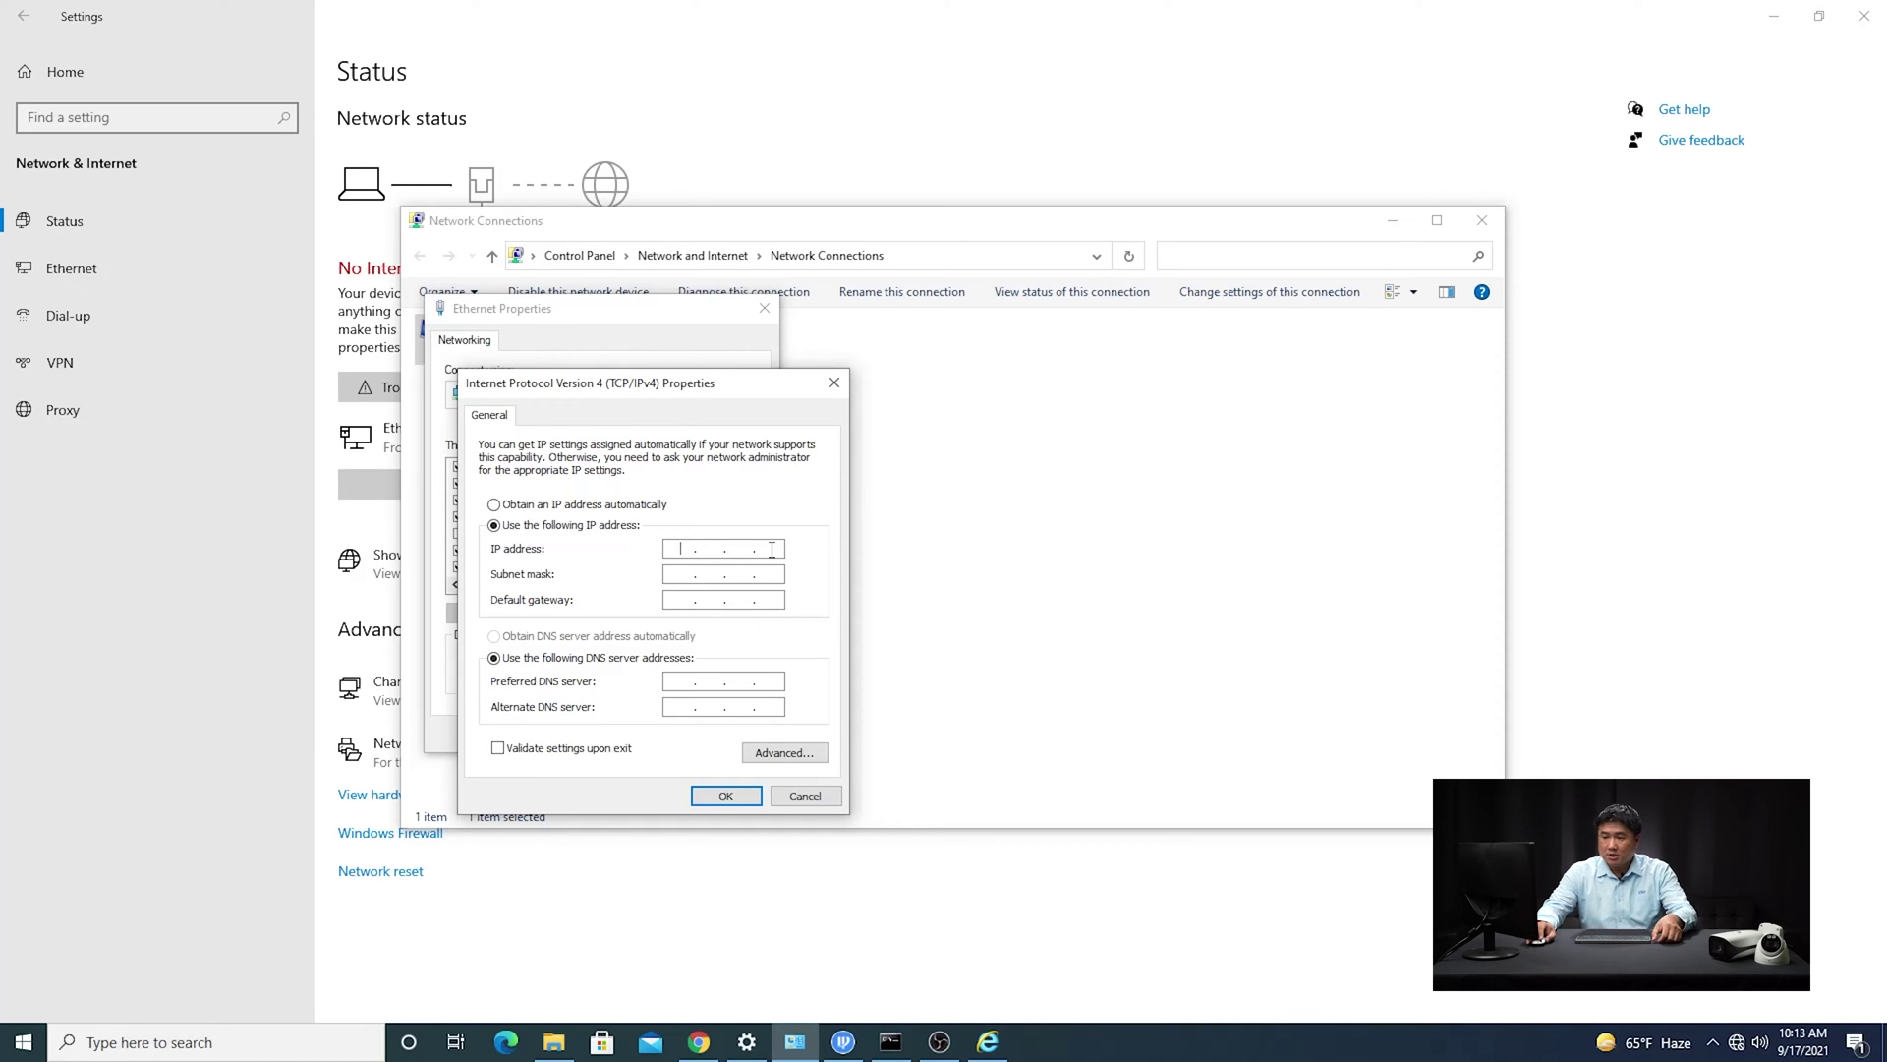
{"action": "type", "text": "192 . "}
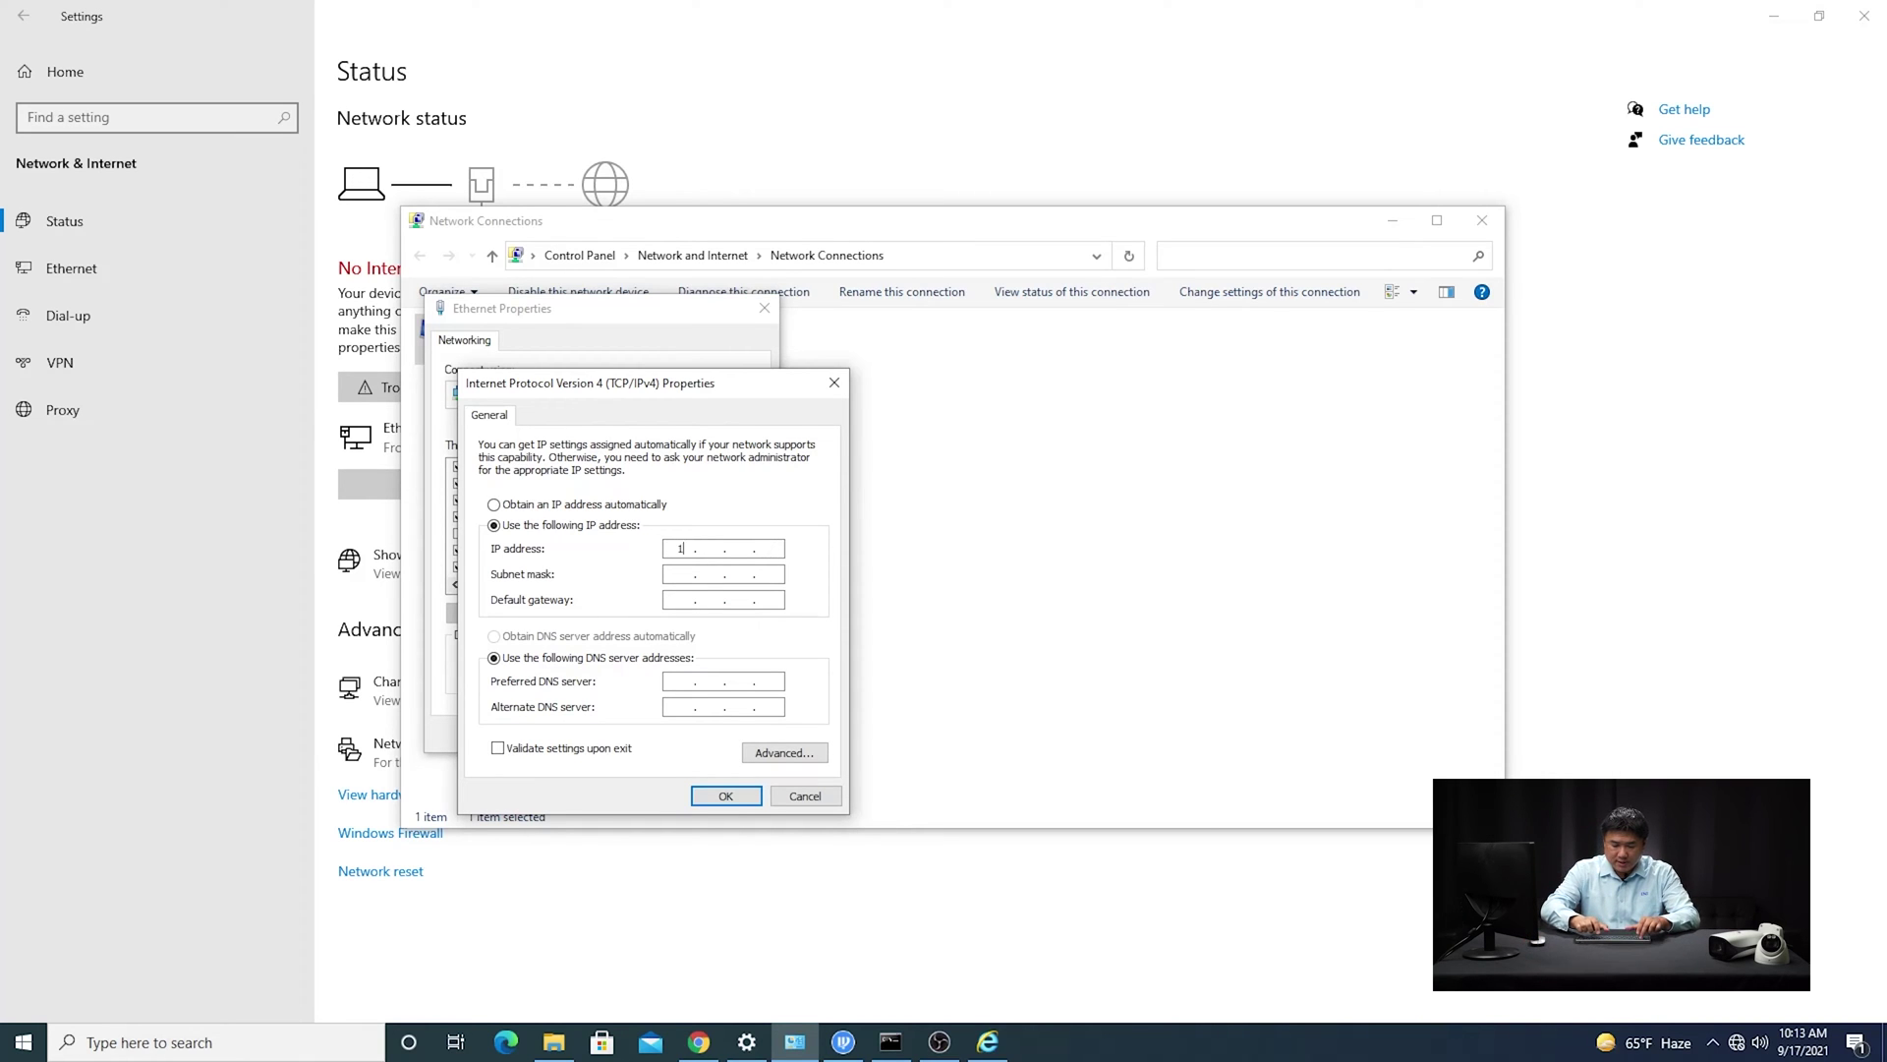
{"action": "type", "text": "168 . 1 "}
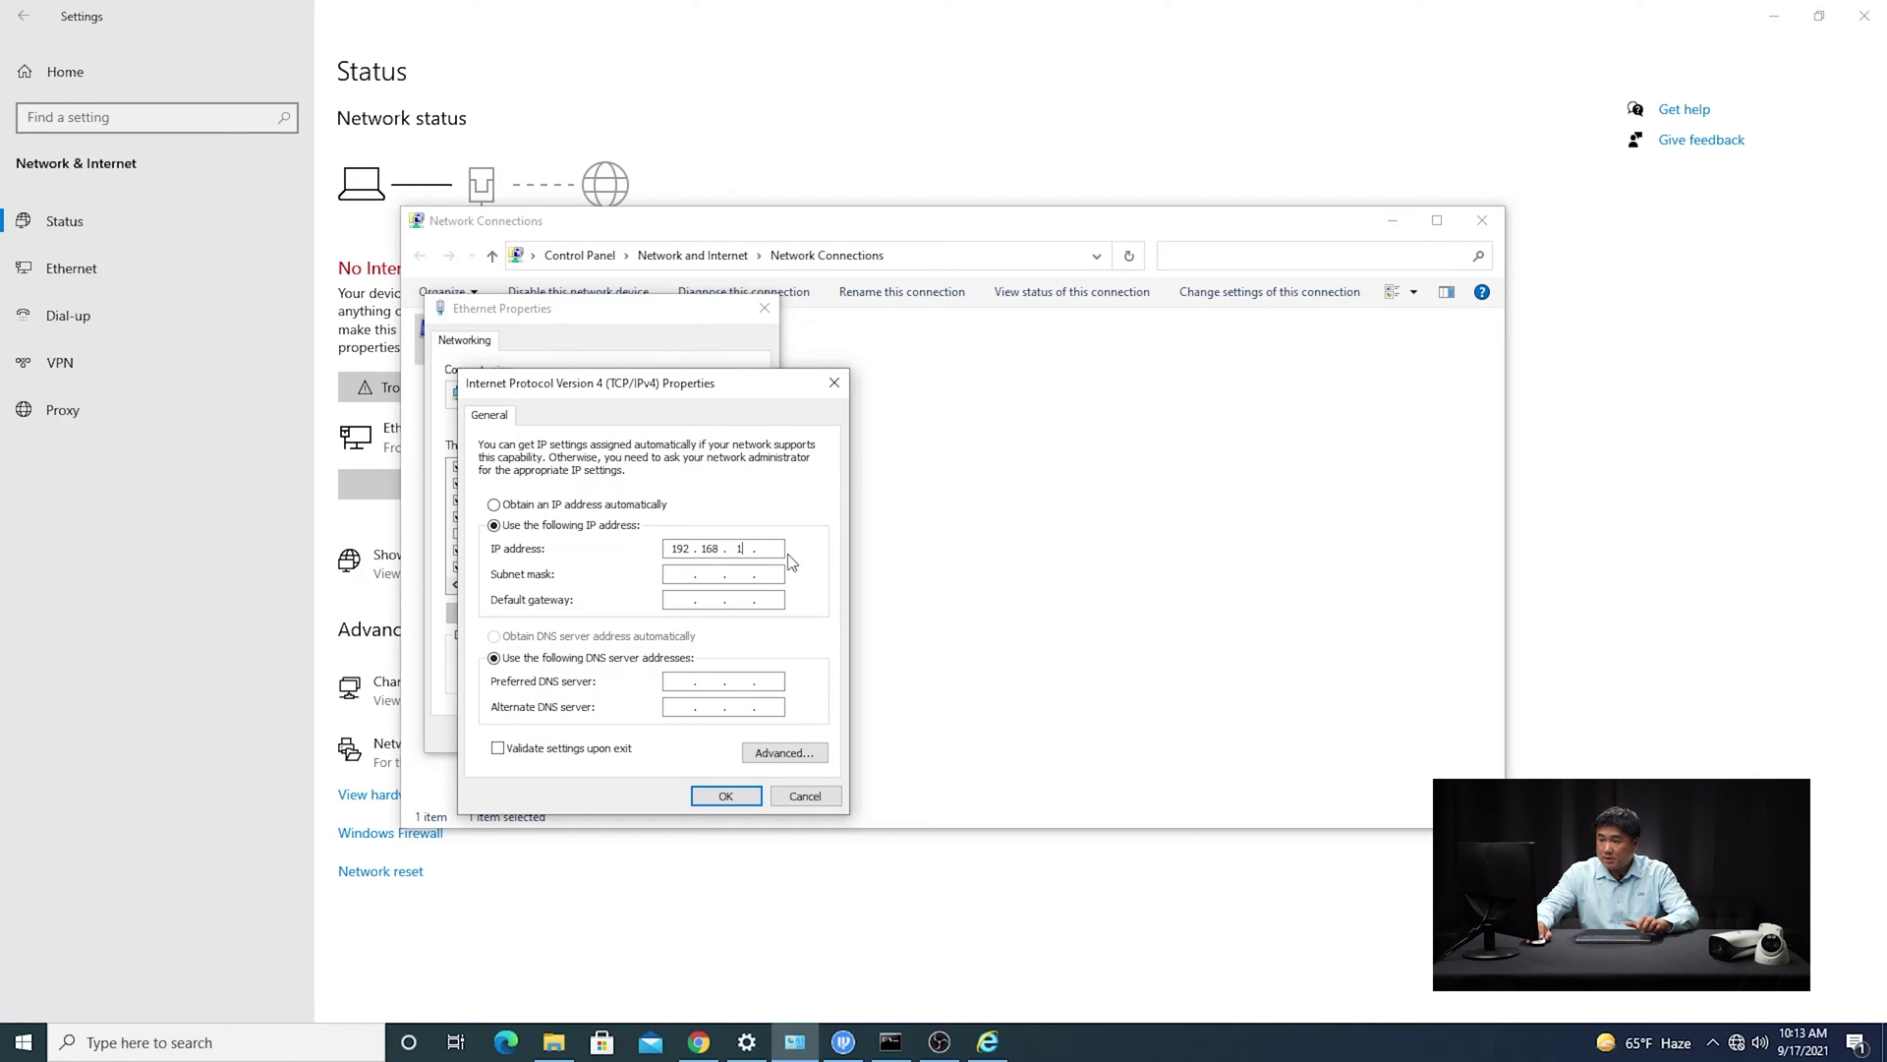
{"action": "type", "text": ". 109"}
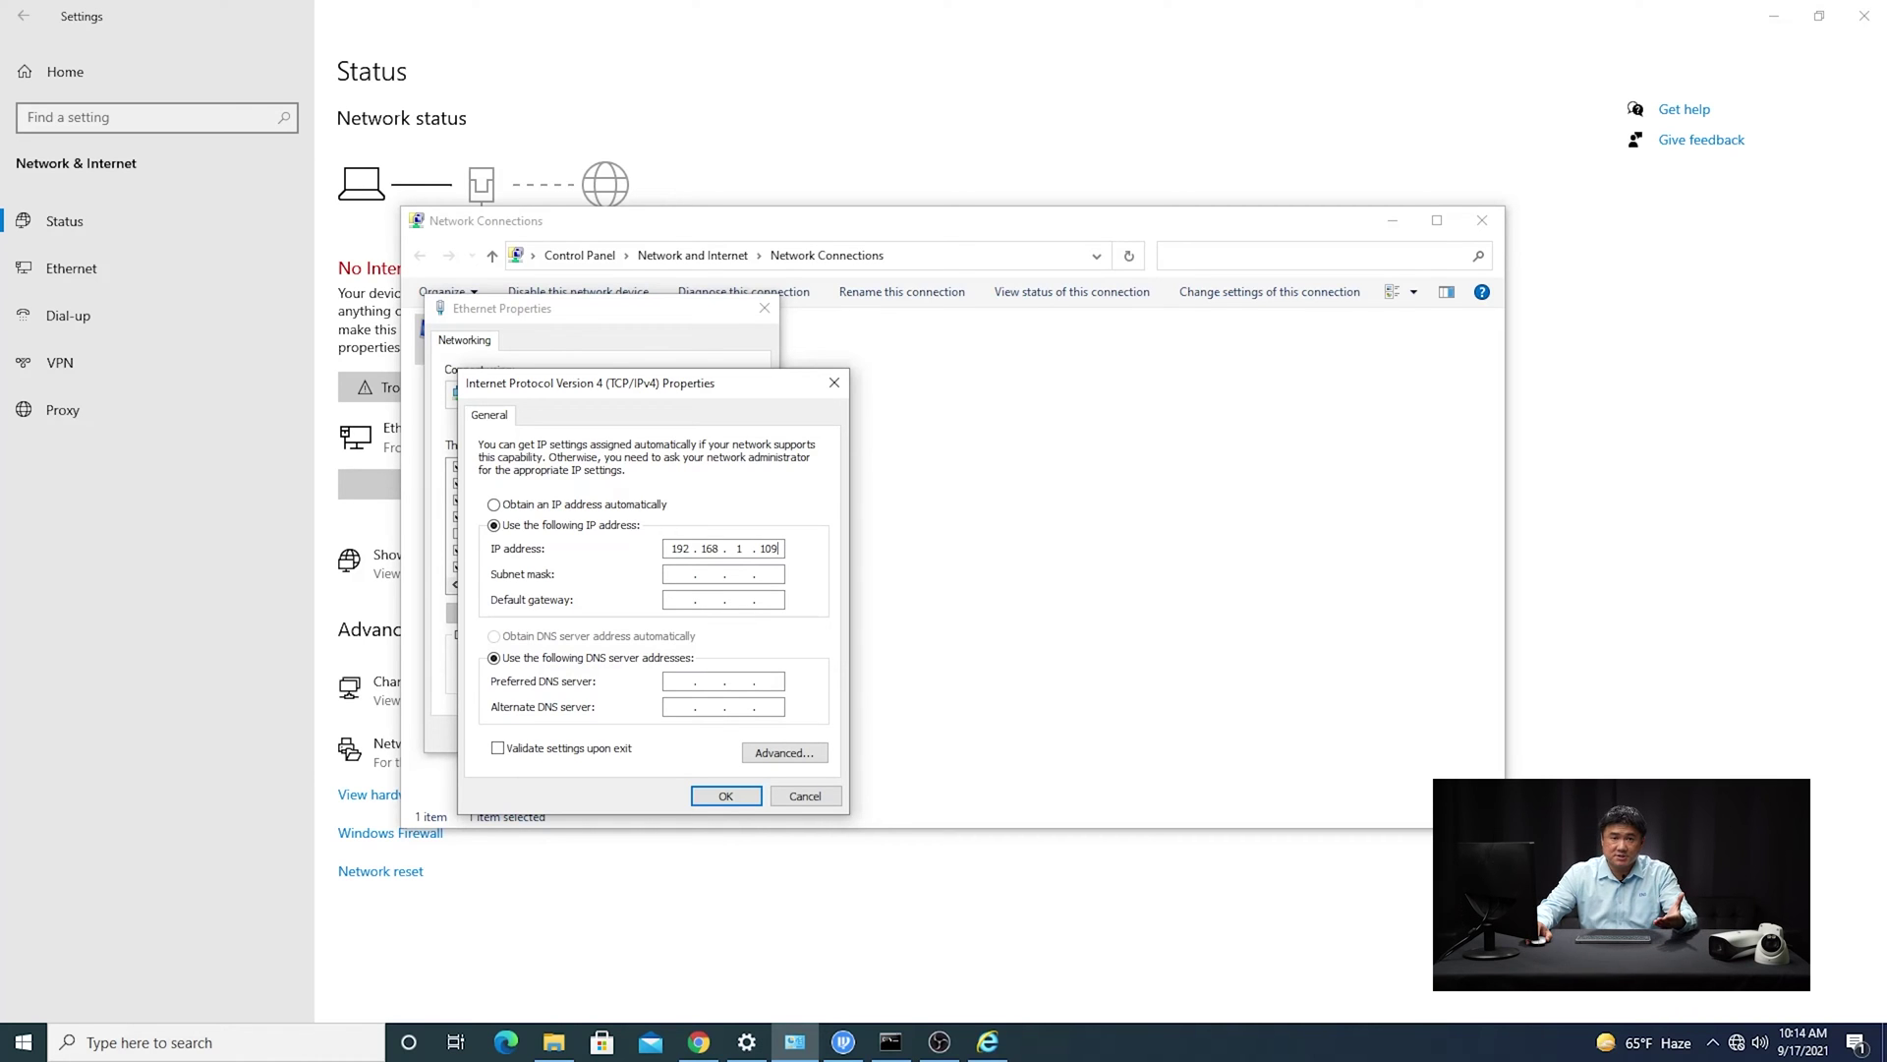
{"action": "left_click", "coordinate": [688, 576]}
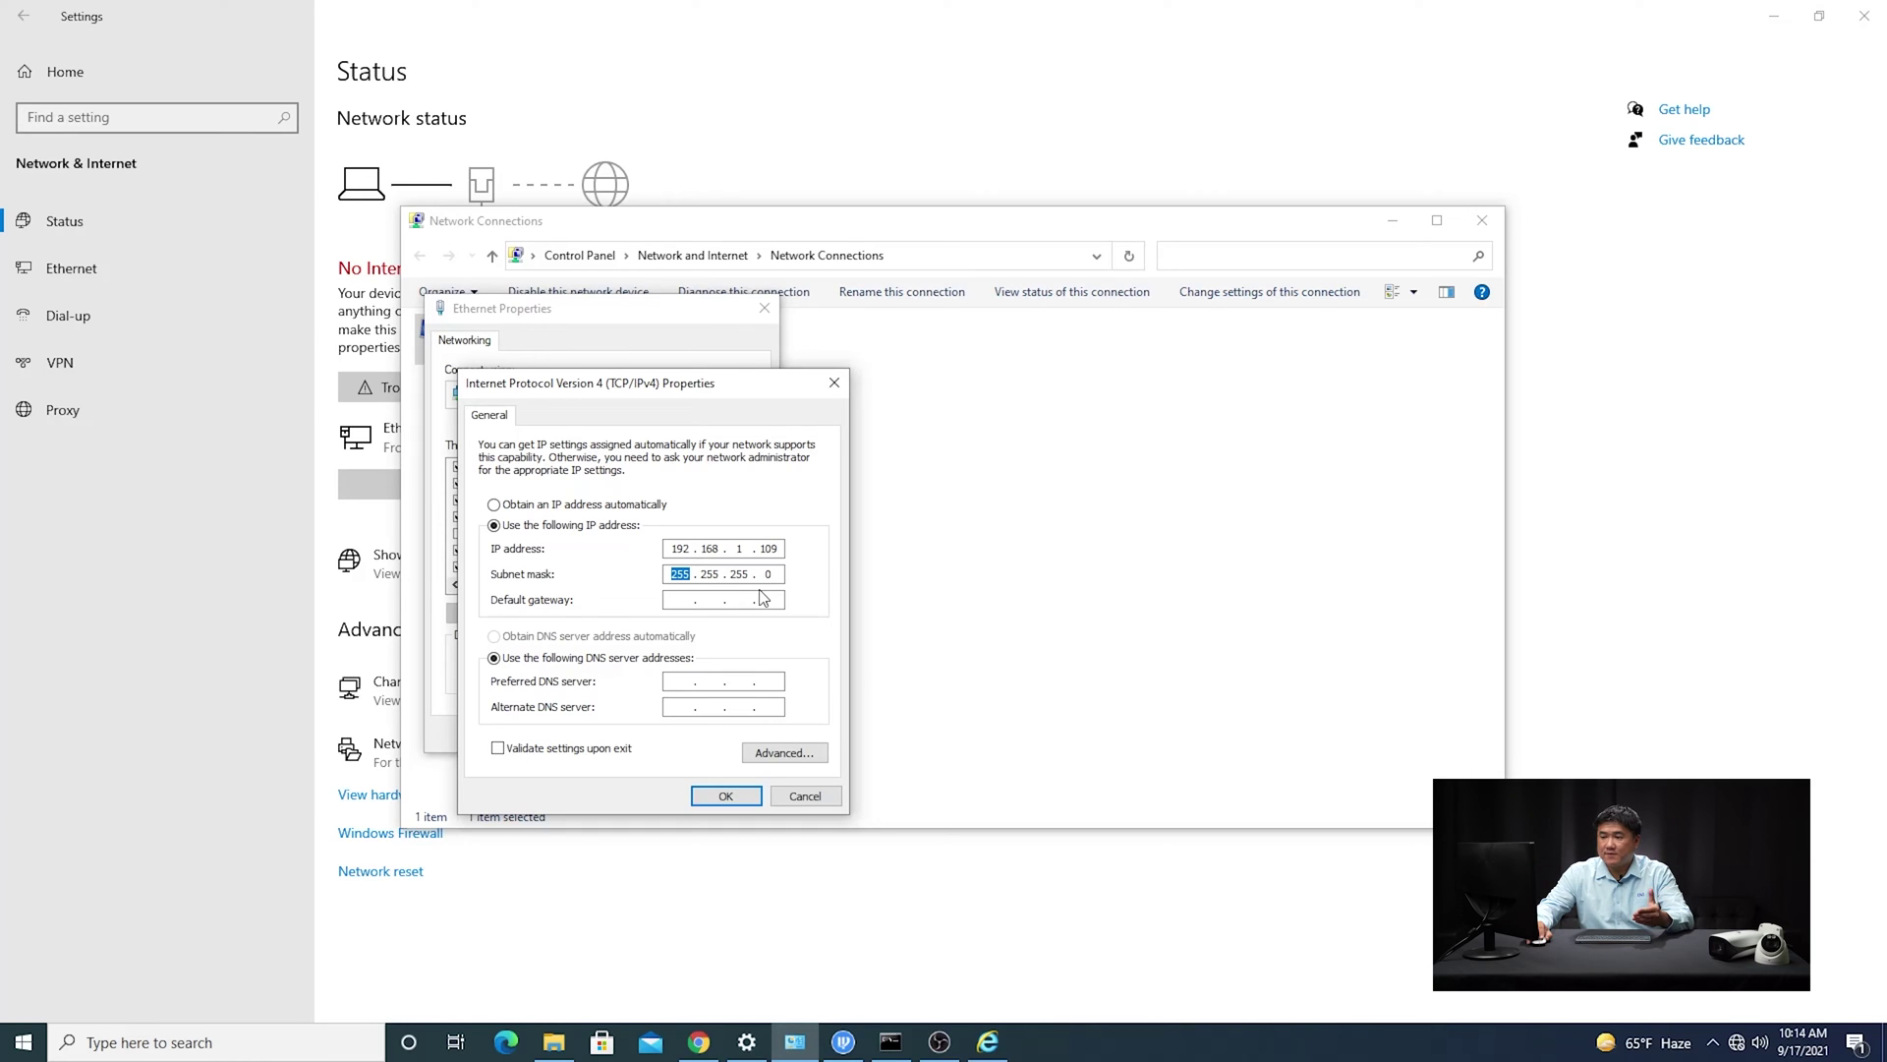
{"action": "left_click", "coordinate": [681, 602]}
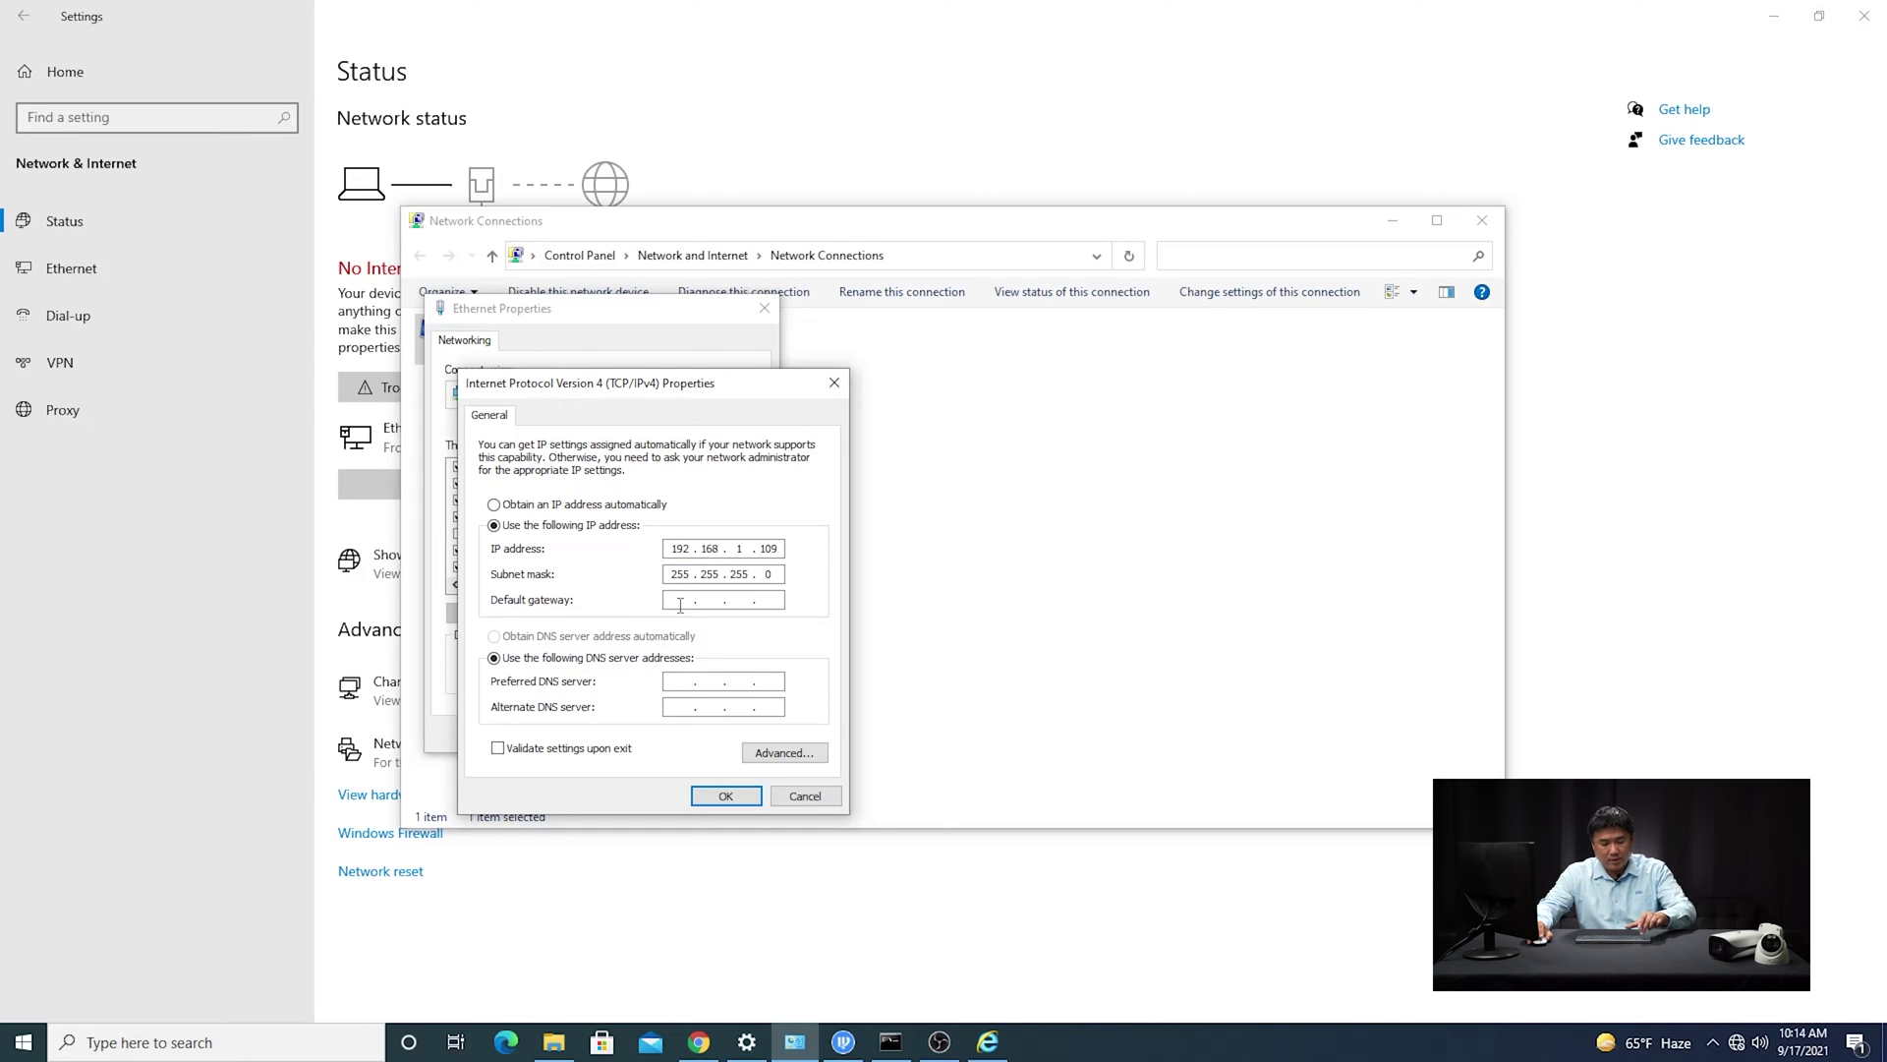
{"action": "type", "text": "192 . 168 . "}
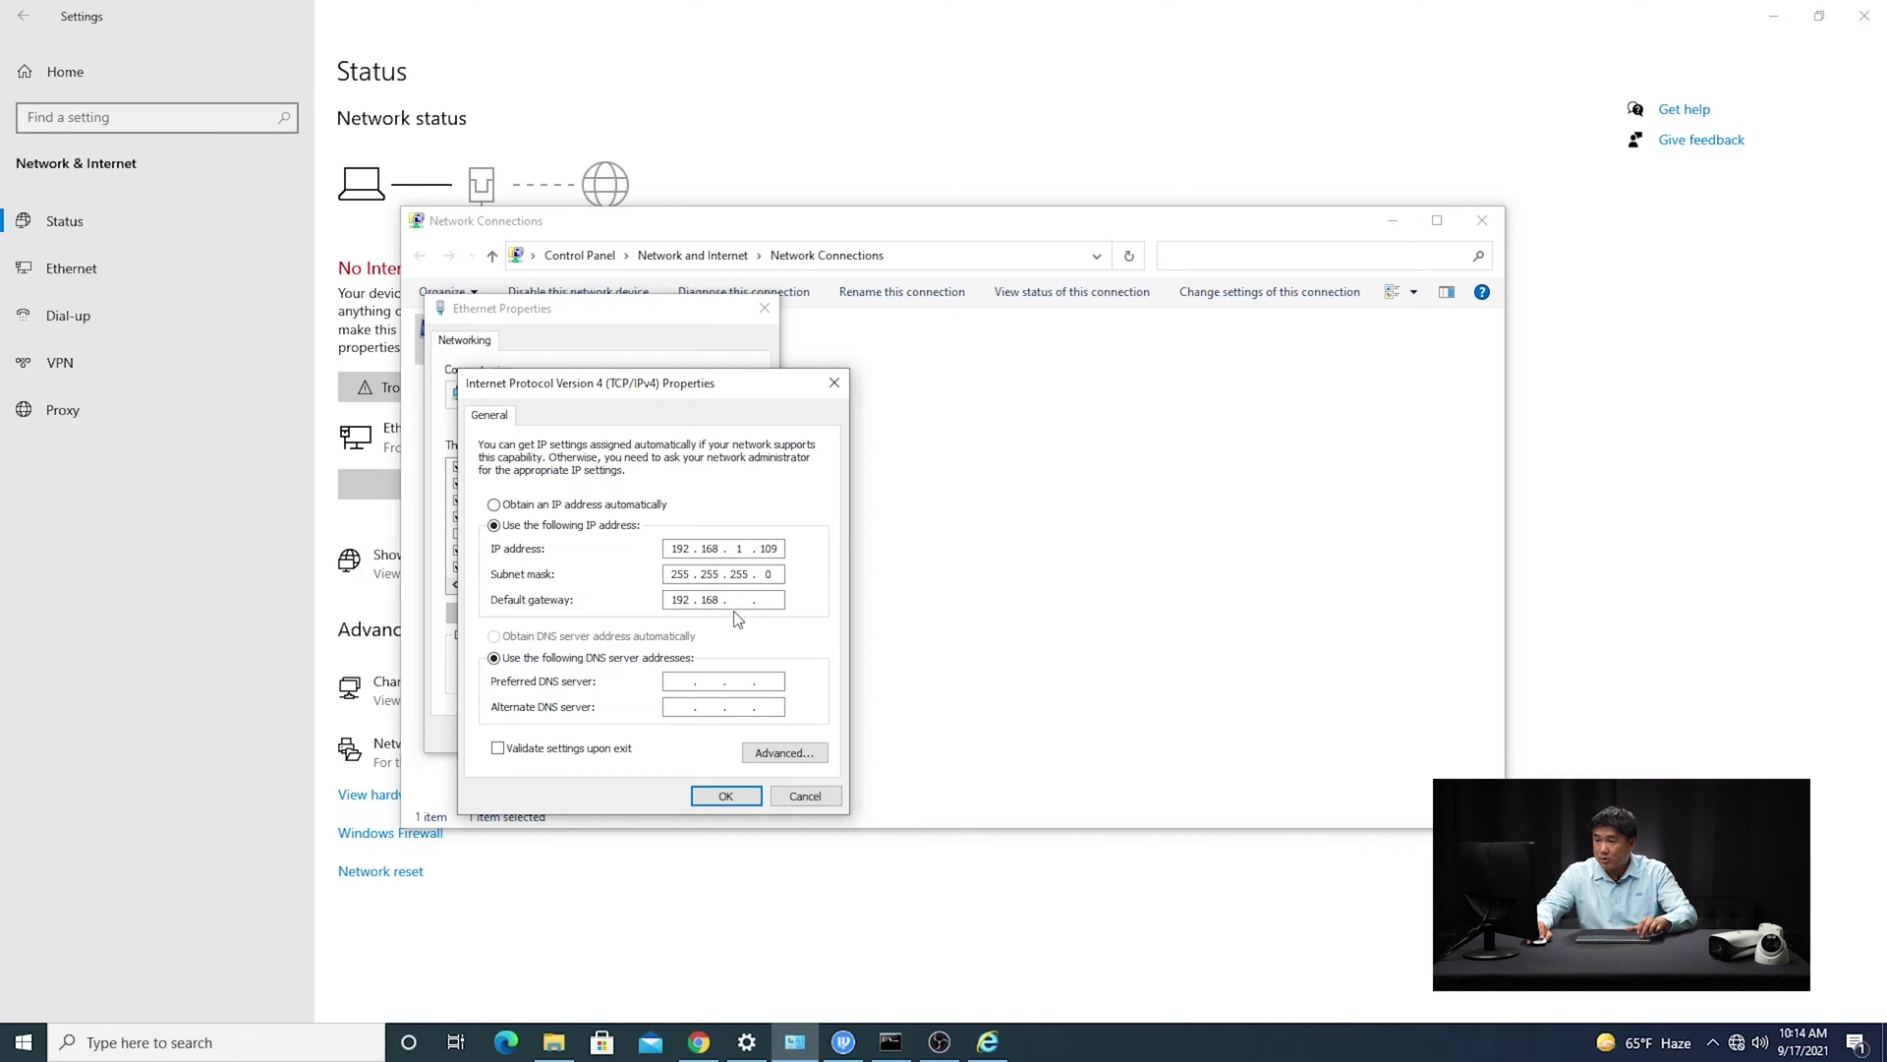
{"action": "type", "text": "1 . 1"}
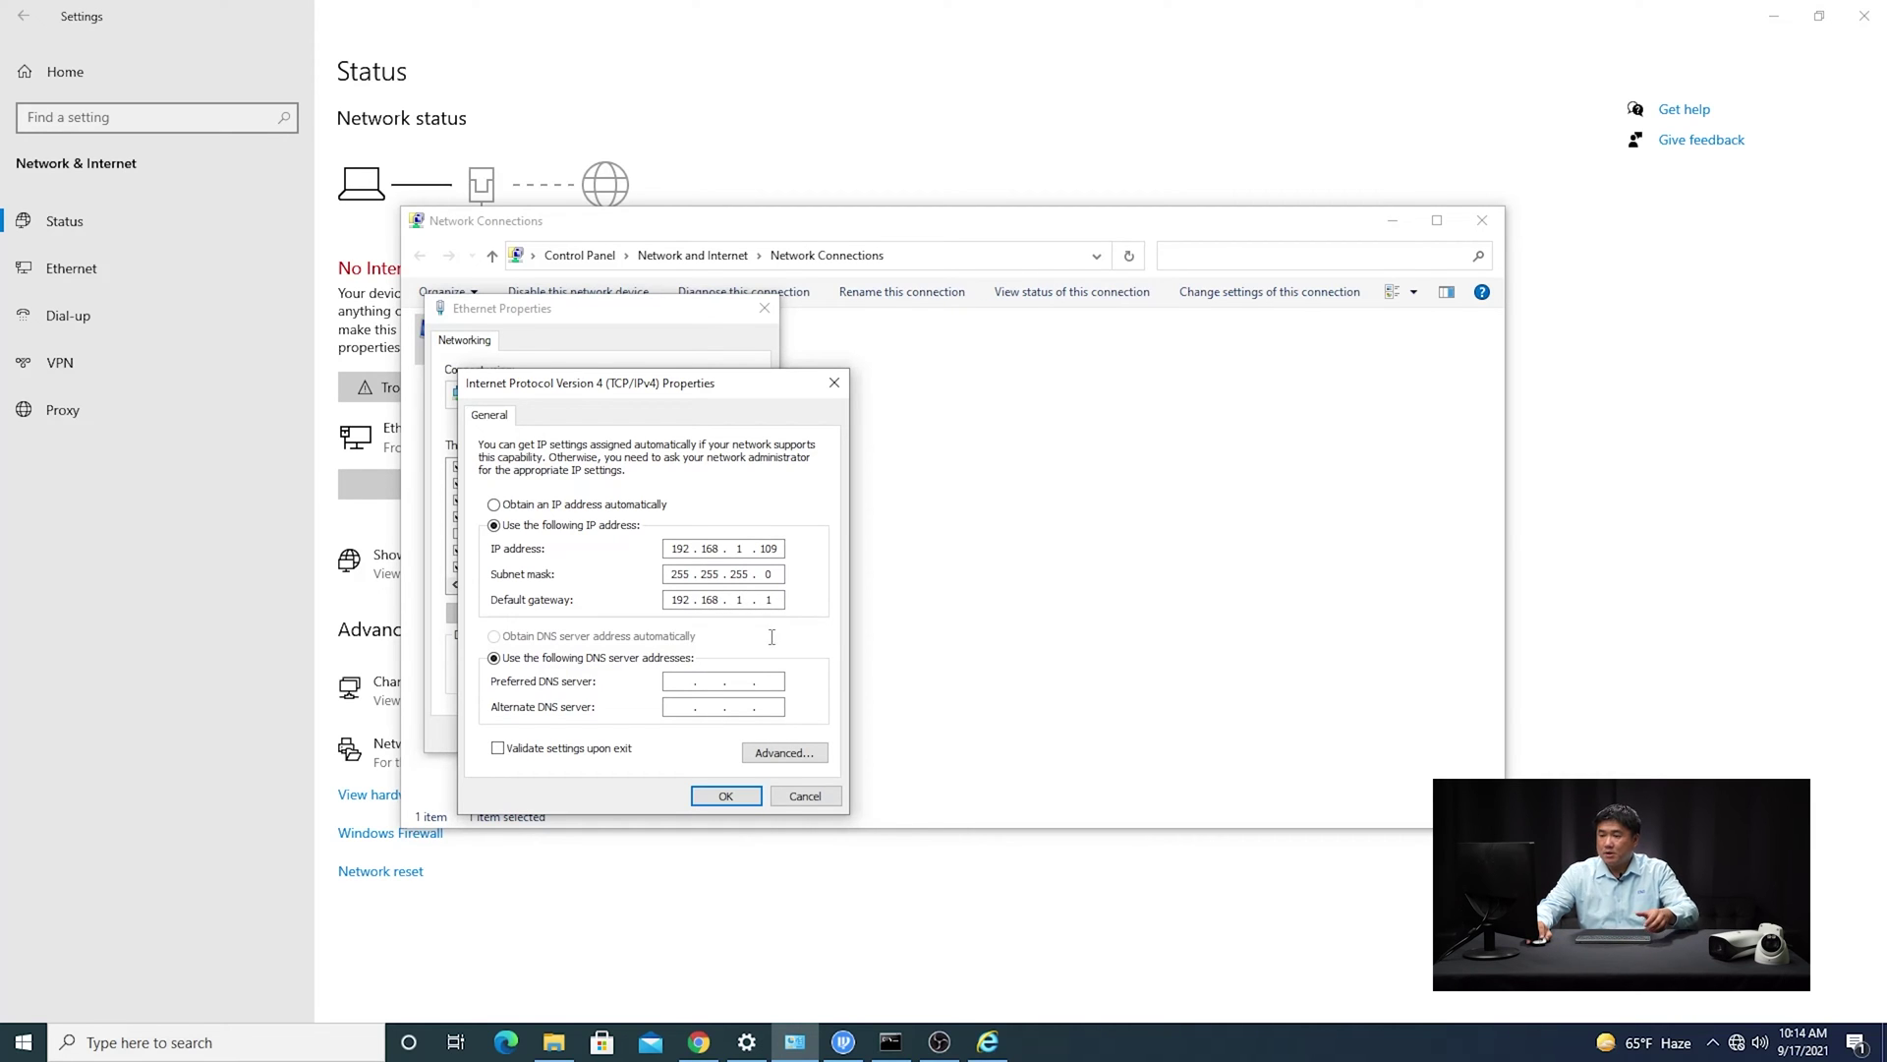
{"action": "left_click", "coordinate": [725, 795]}
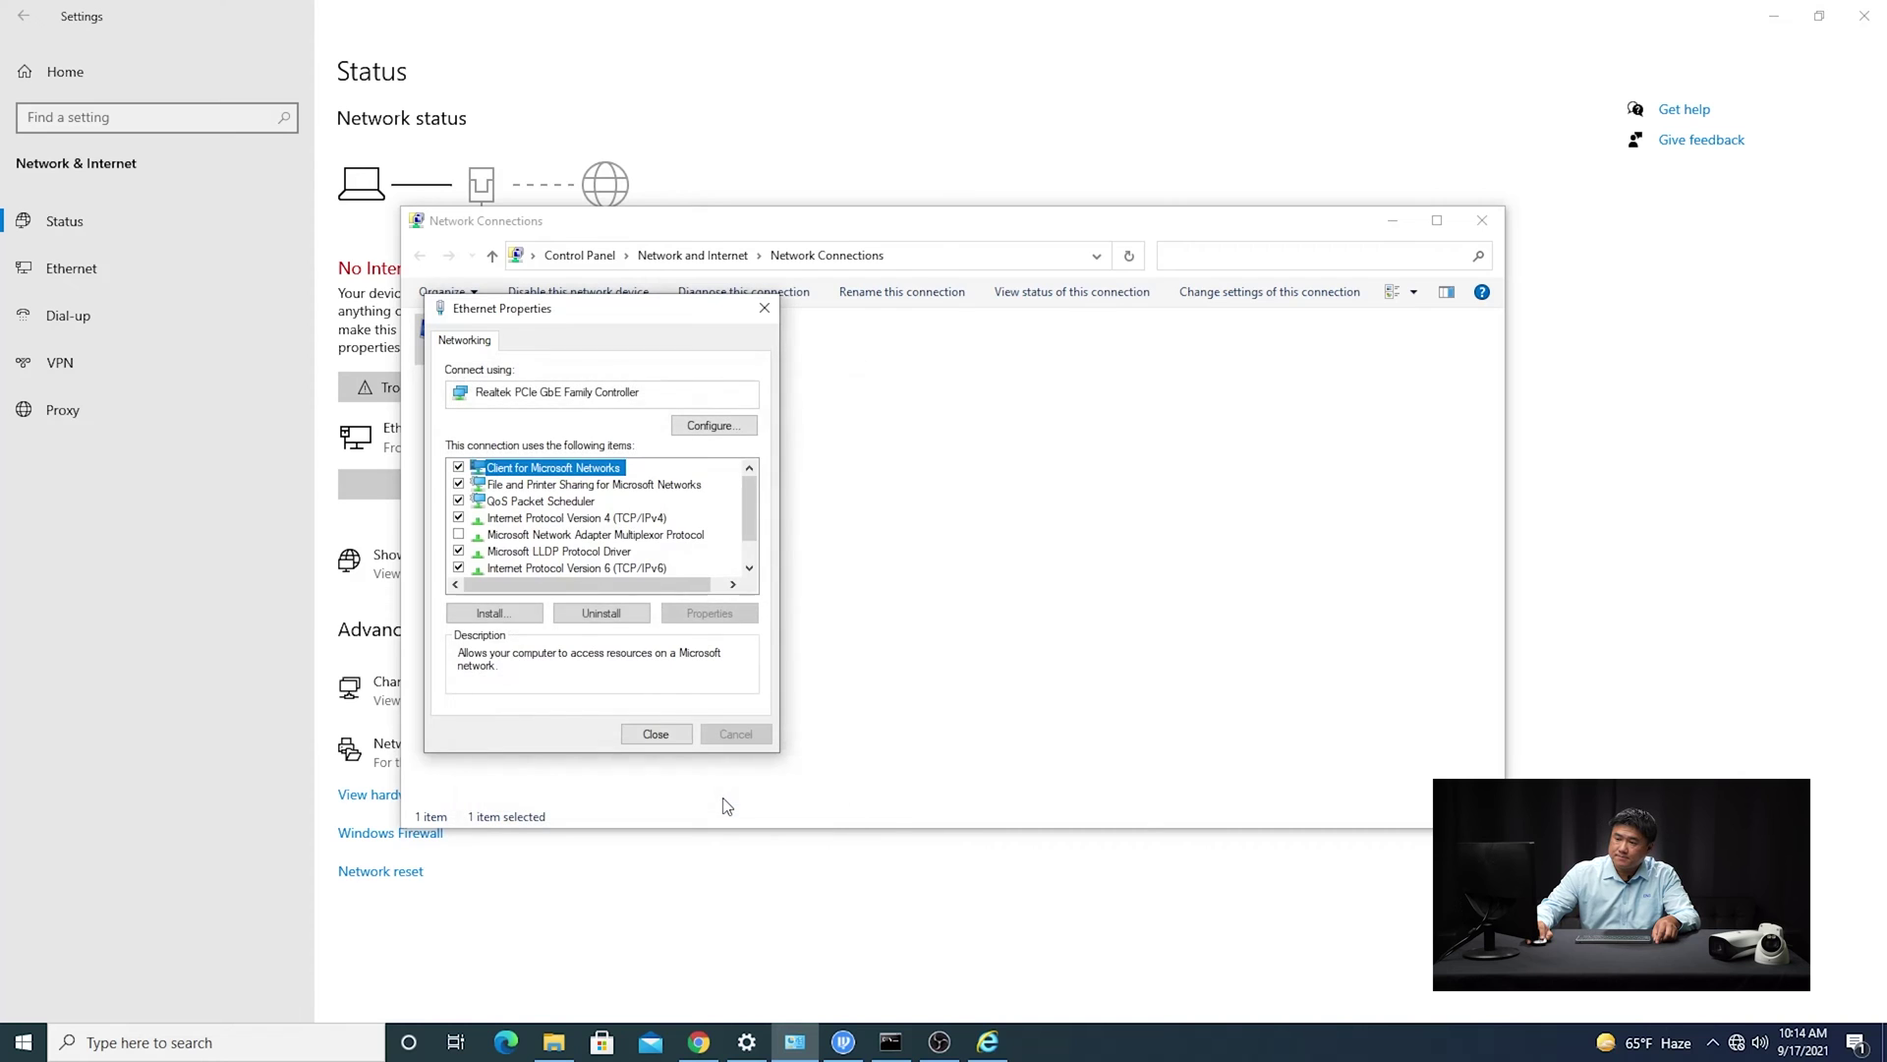
Close Ethernet Properties and run ipconfig /all in Command Prompt to check the adapter.
{"action": "left_click", "coordinate": [768, 309]}
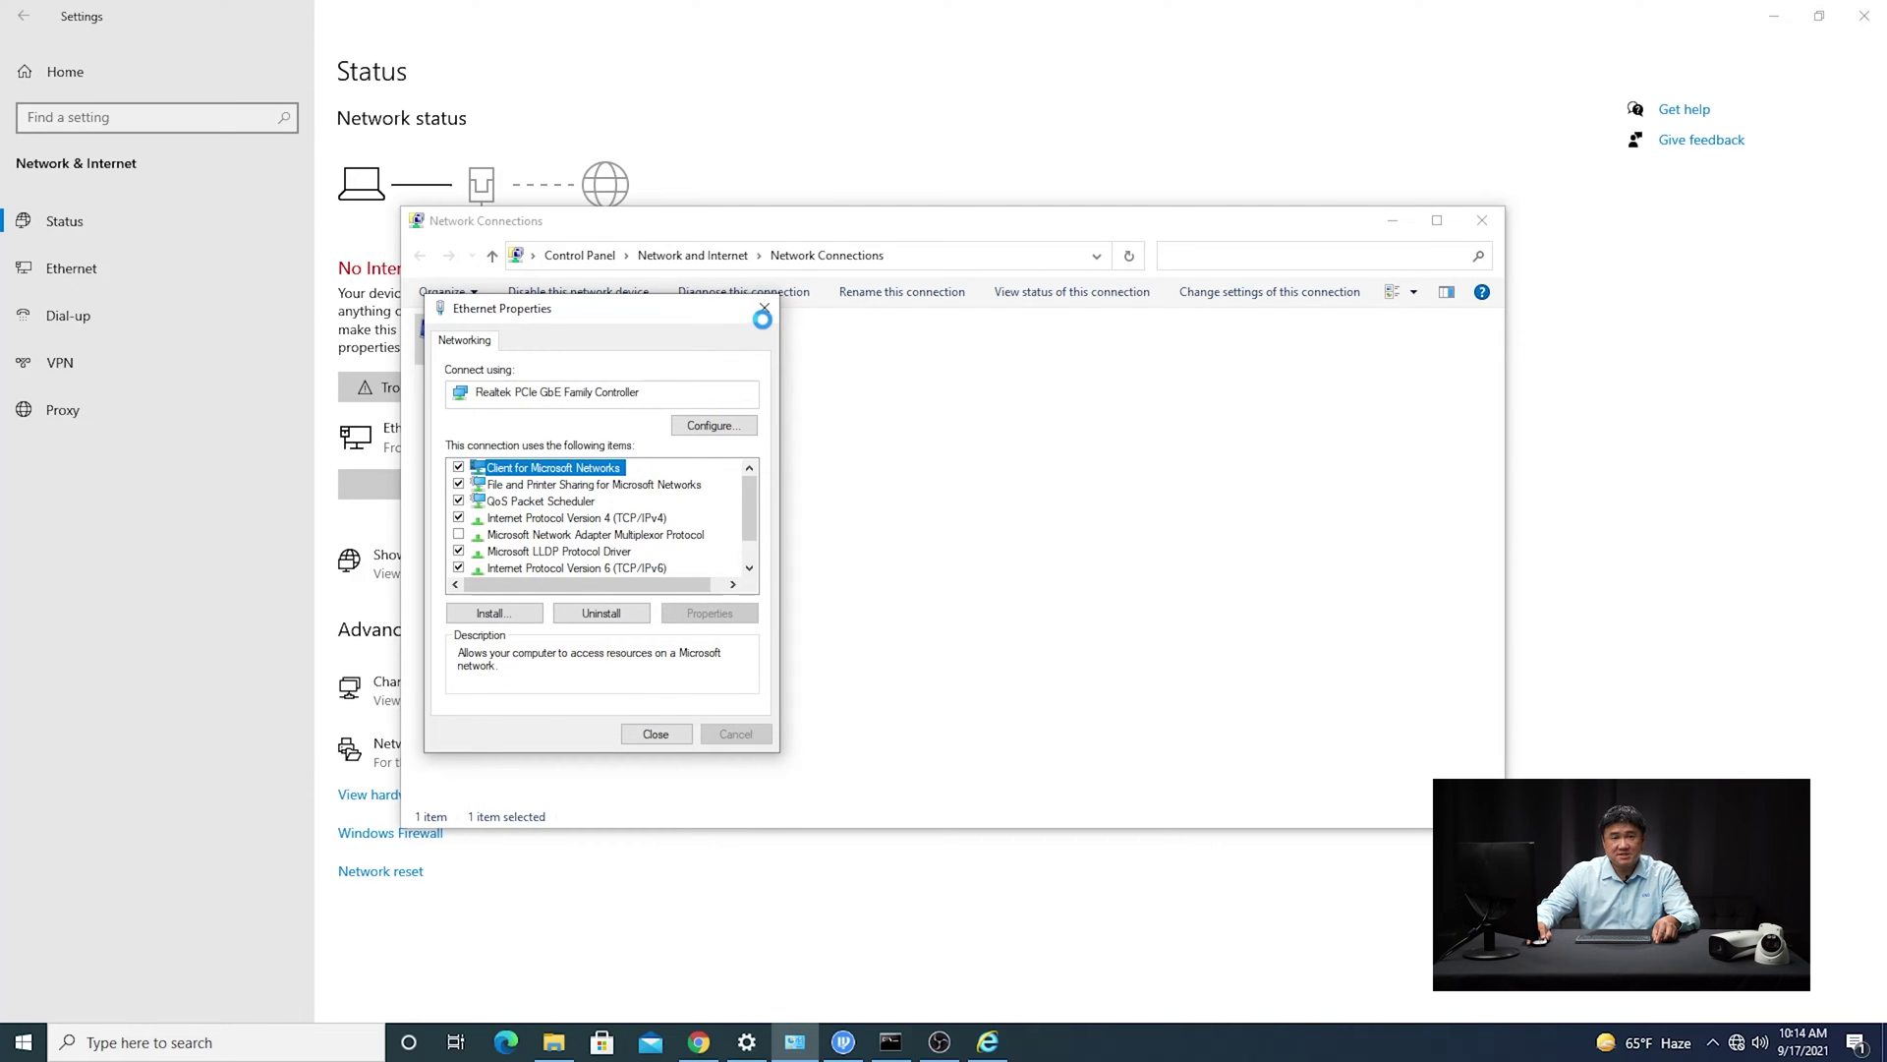
{"action": "left_click", "coordinate": [891, 1044]}
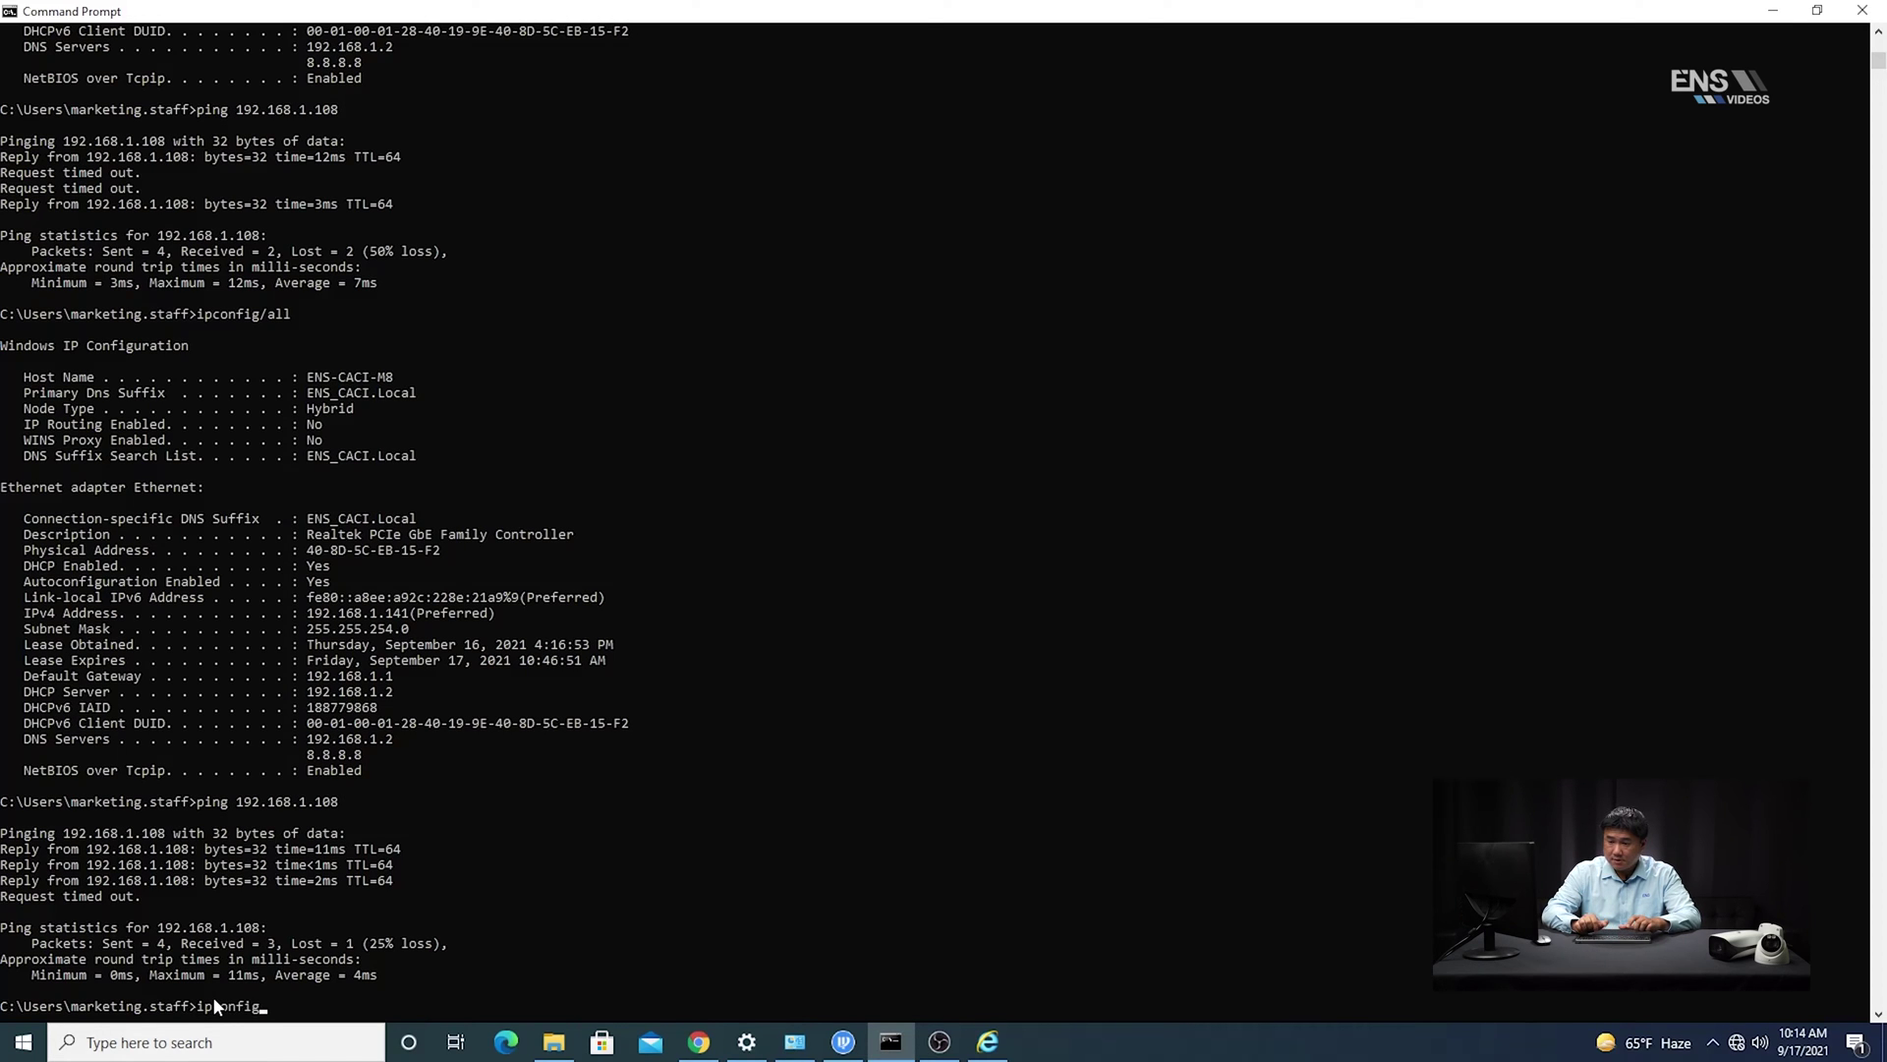
{"action": "type", "text": "all"}
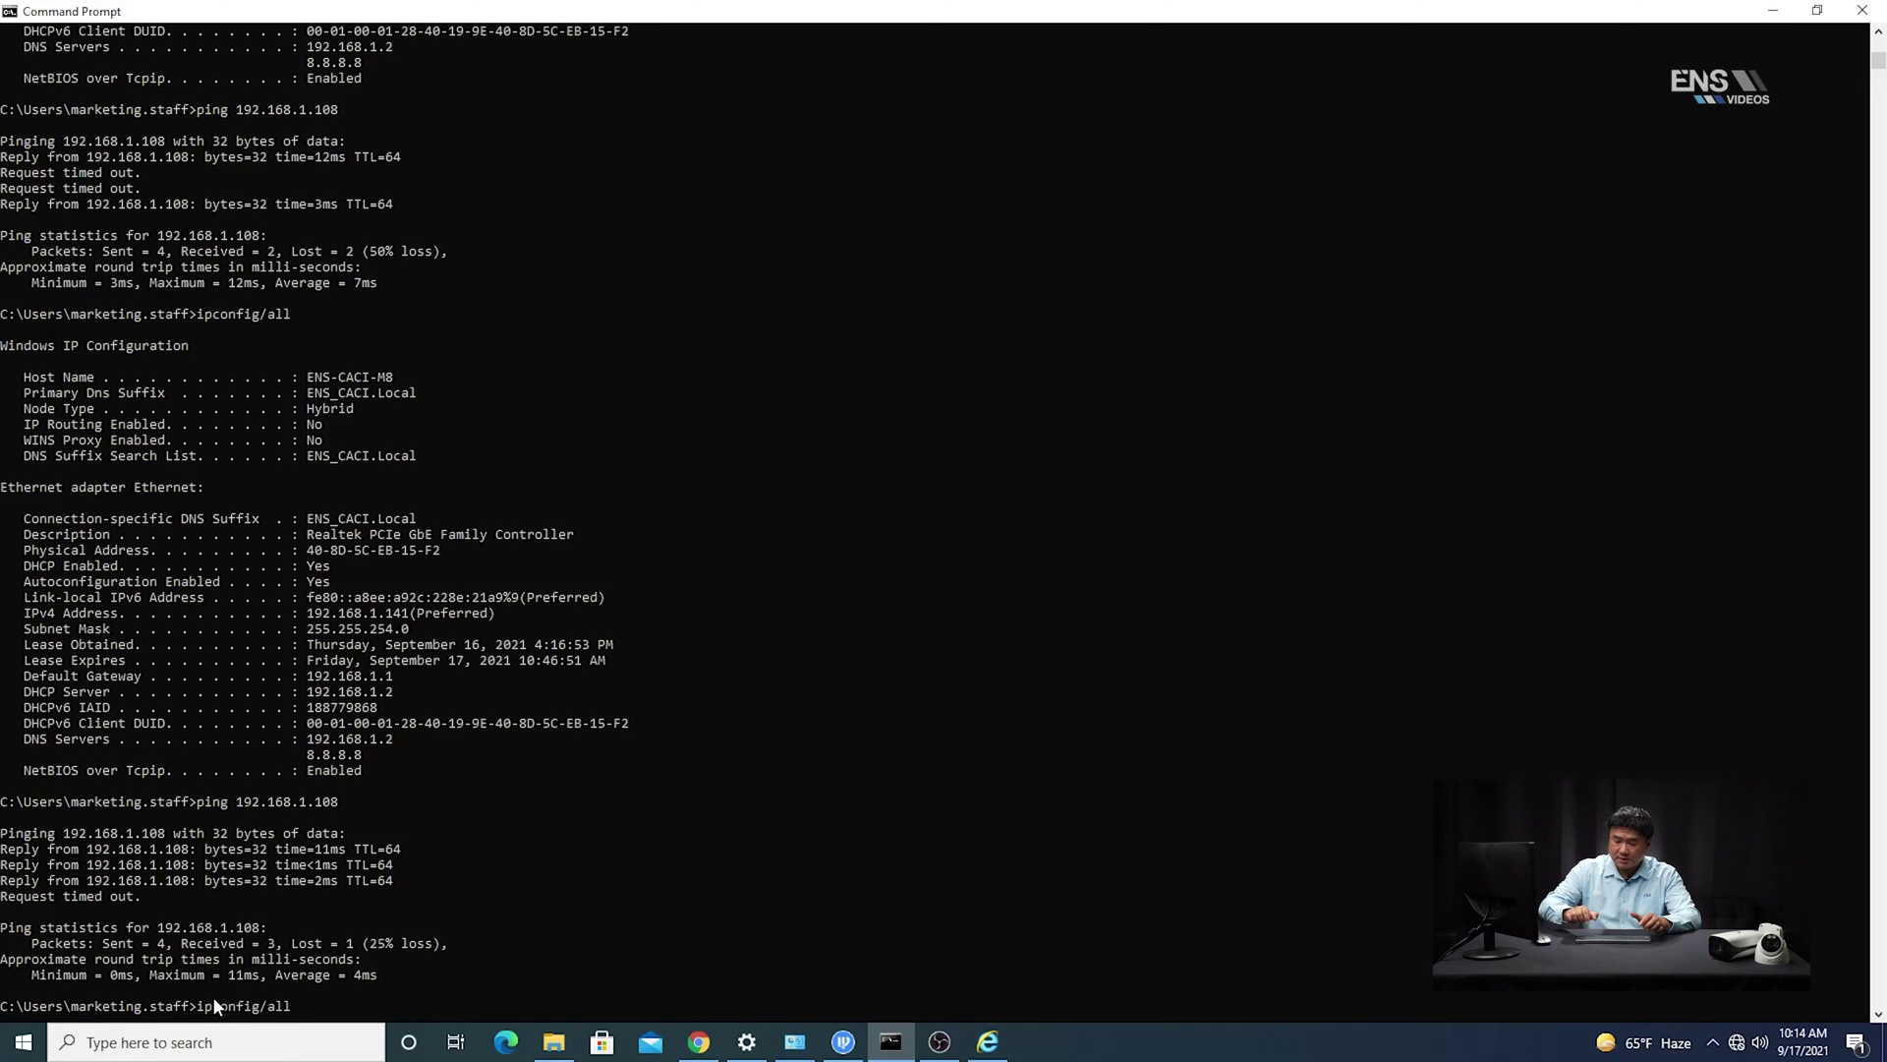
{"action": "key", "text": "Return"}
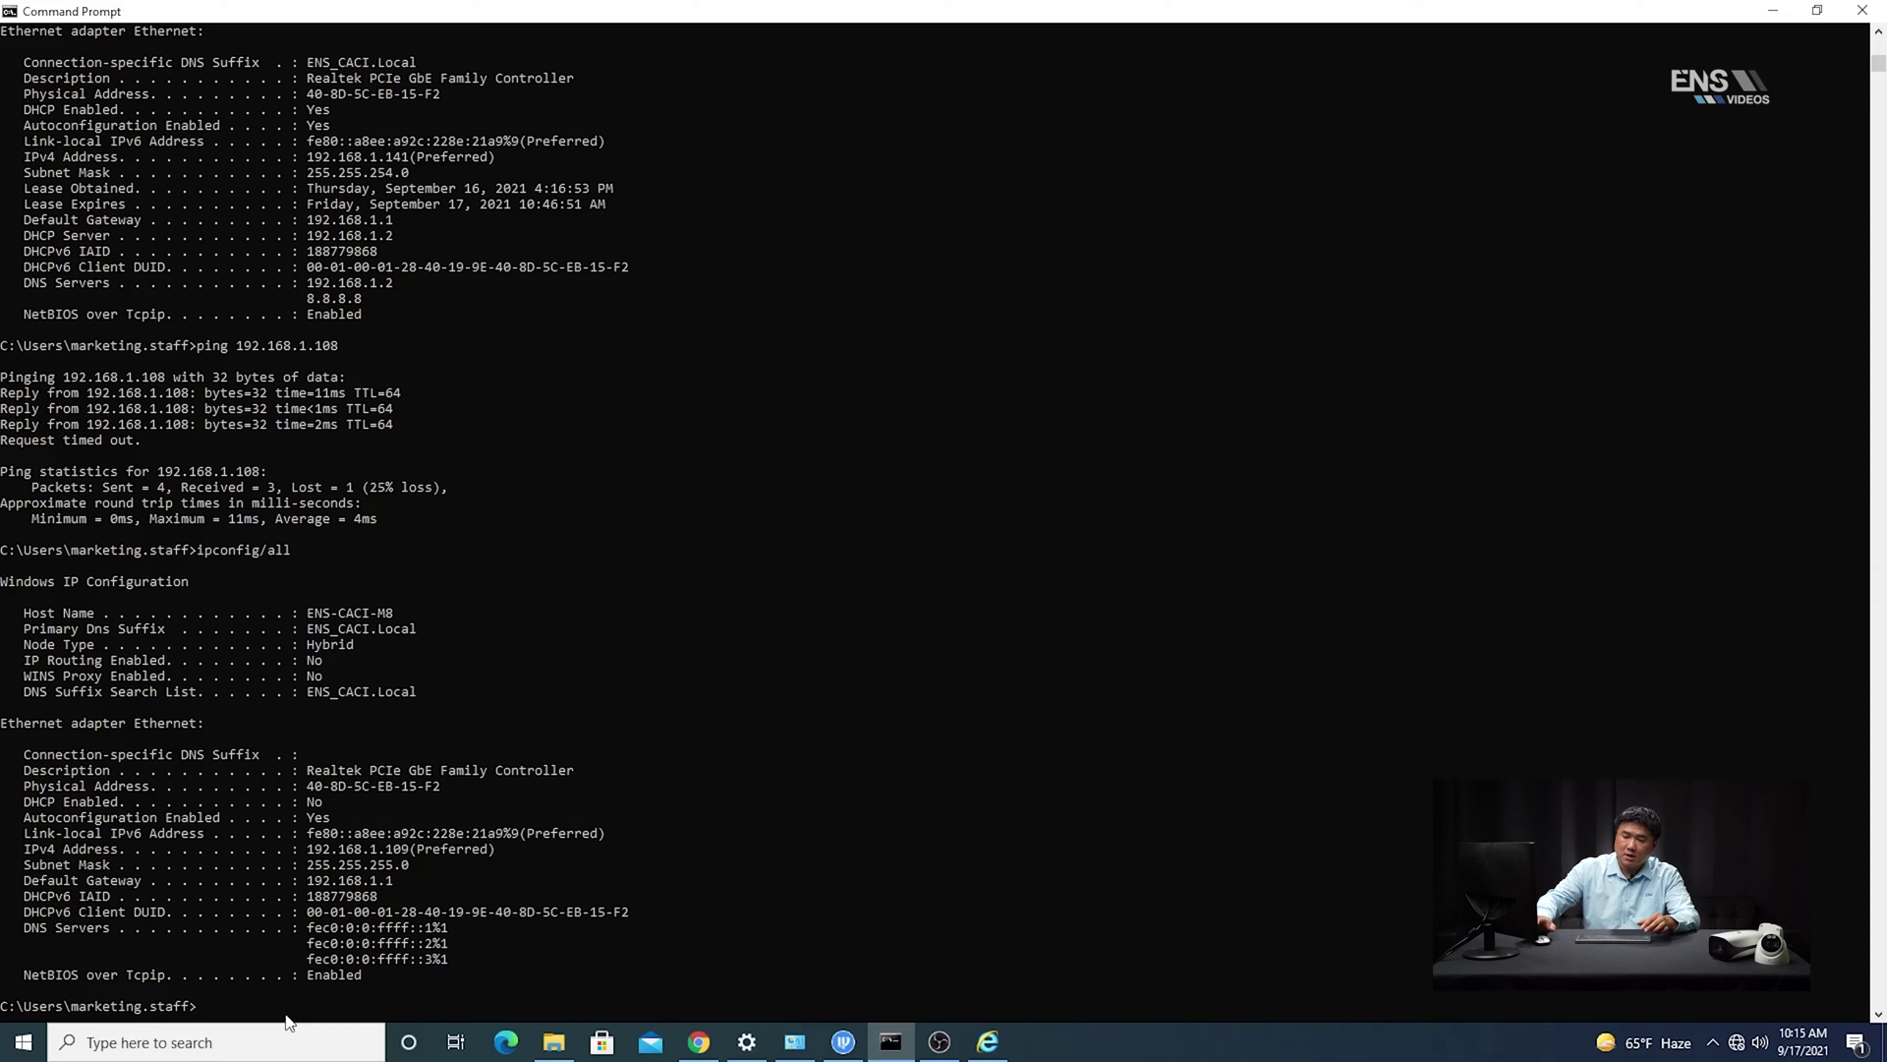
Ping the camera at 192.168.1.108 and minimize Command Prompt.
{"action": "type", "text": "pib"}
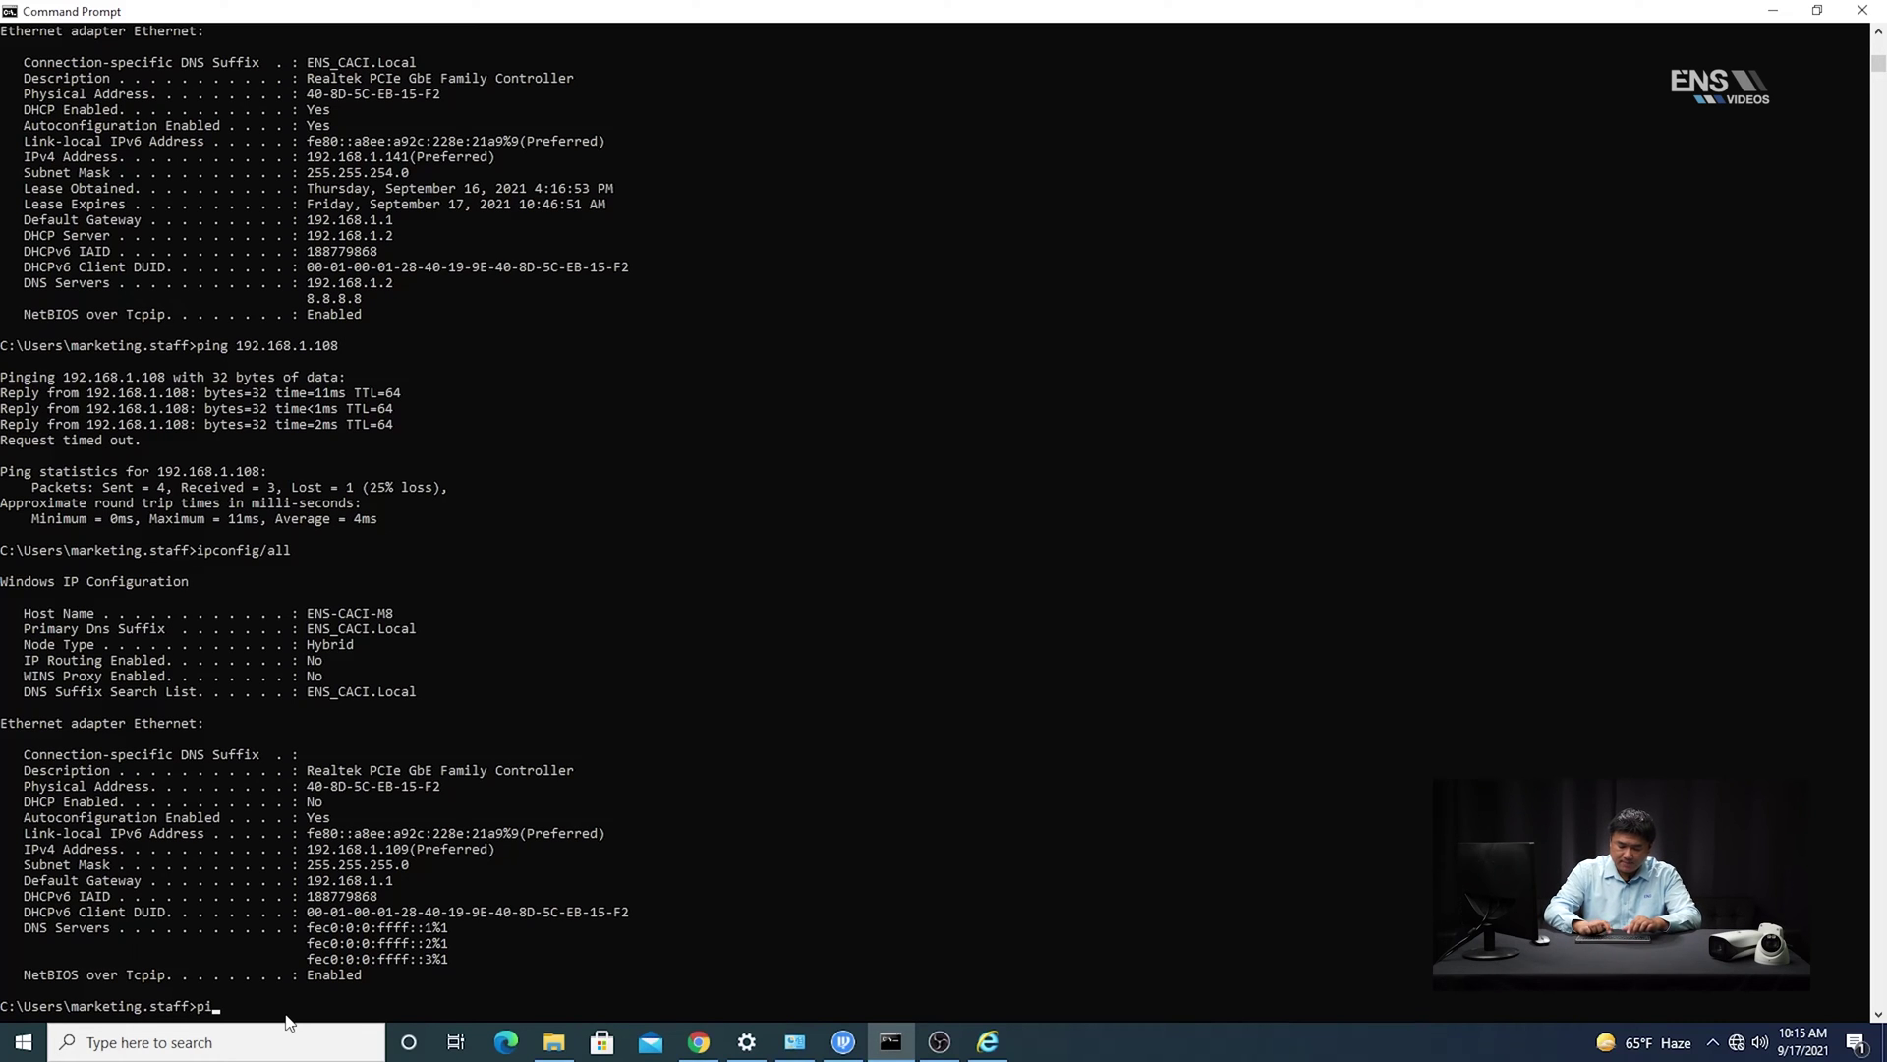
{"action": "key", "text": "BackSpace"}
{"action": "key", "text": "BackSpace"}
{"action": "type", "text": "ing "}
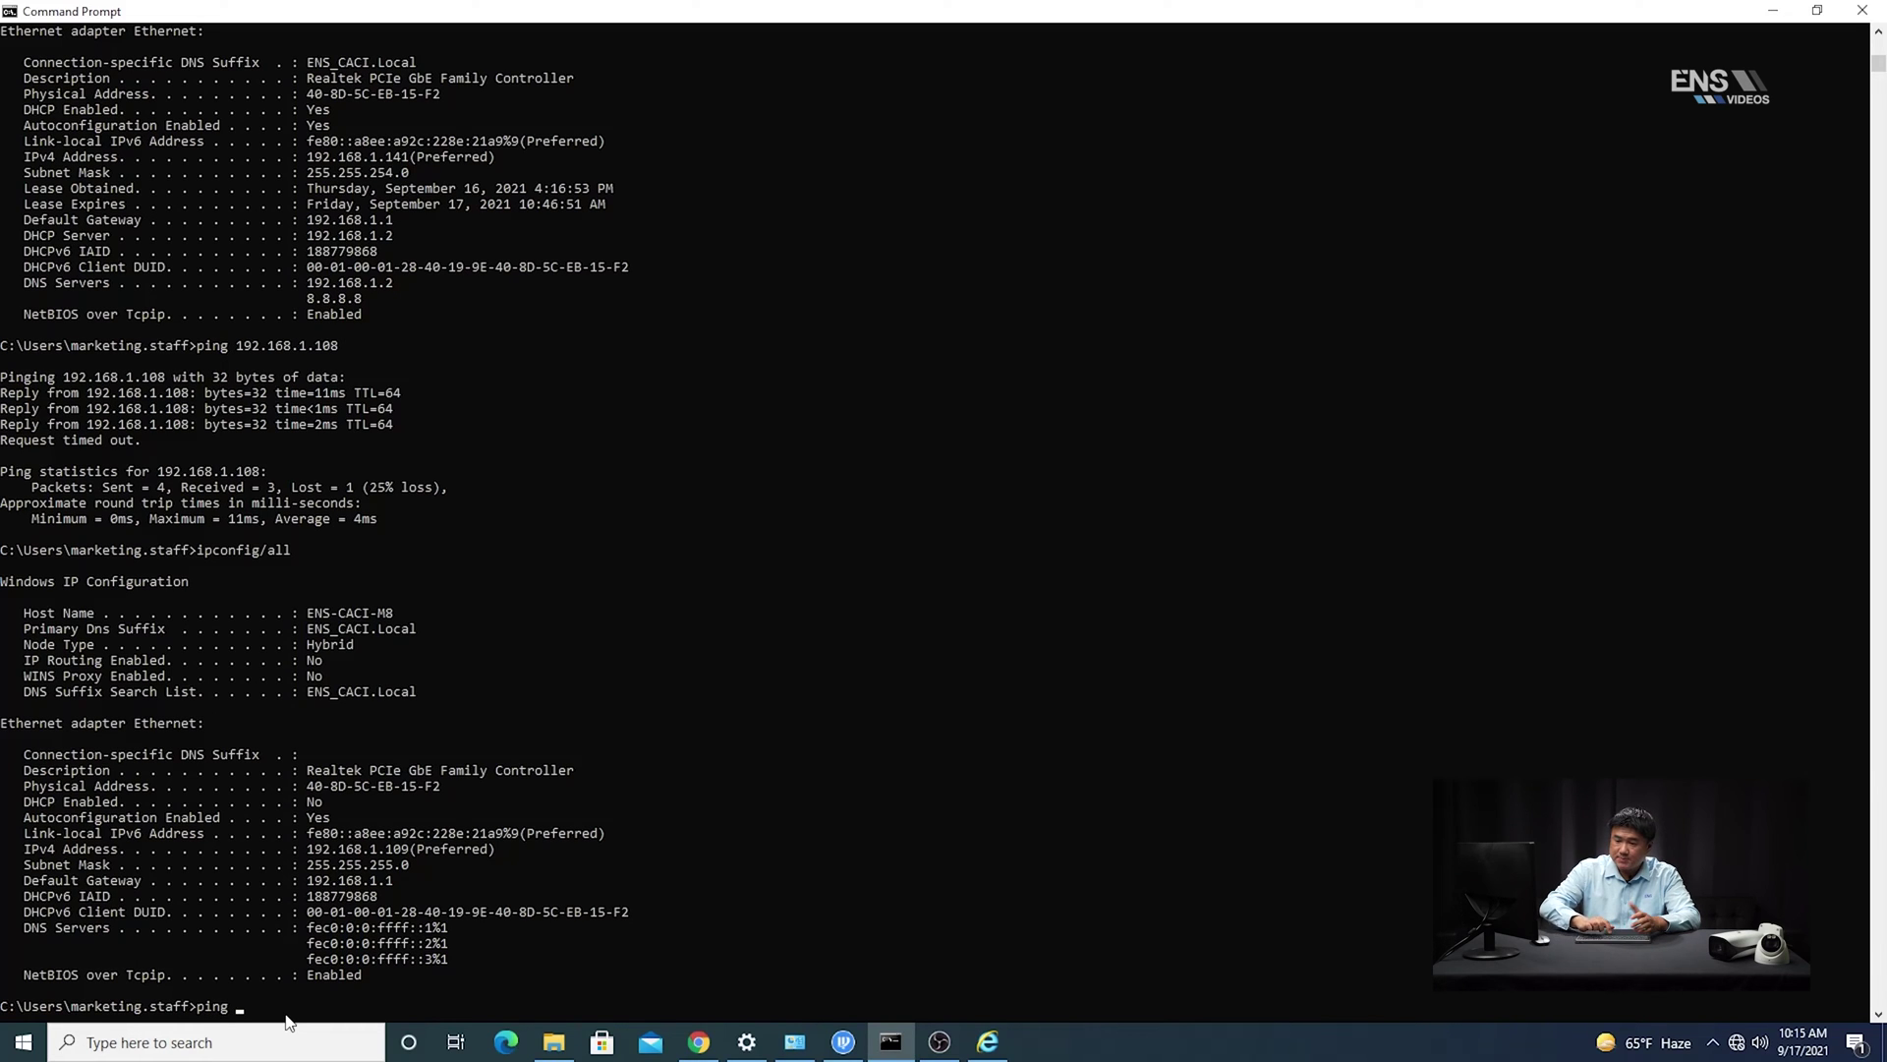
{"action": "type", "text": "192"}
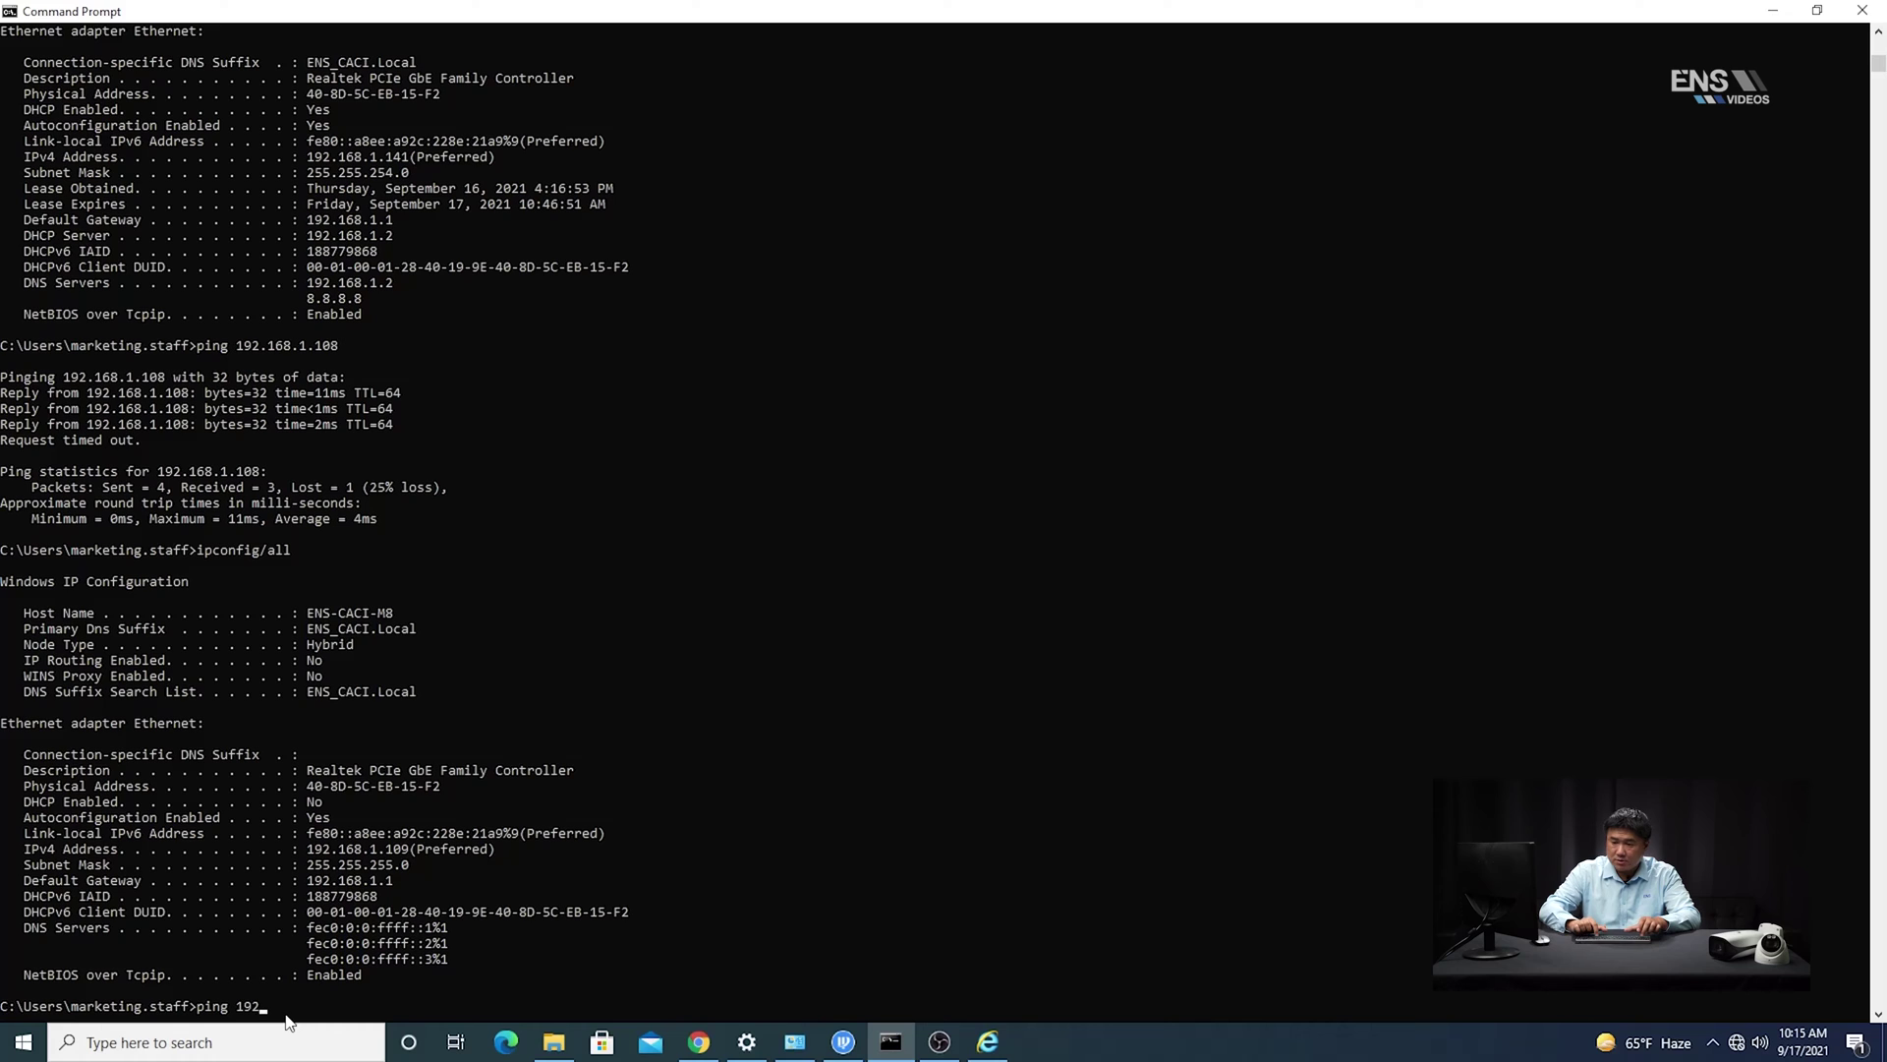
{"action": "type", "text": ".168.1.108"}
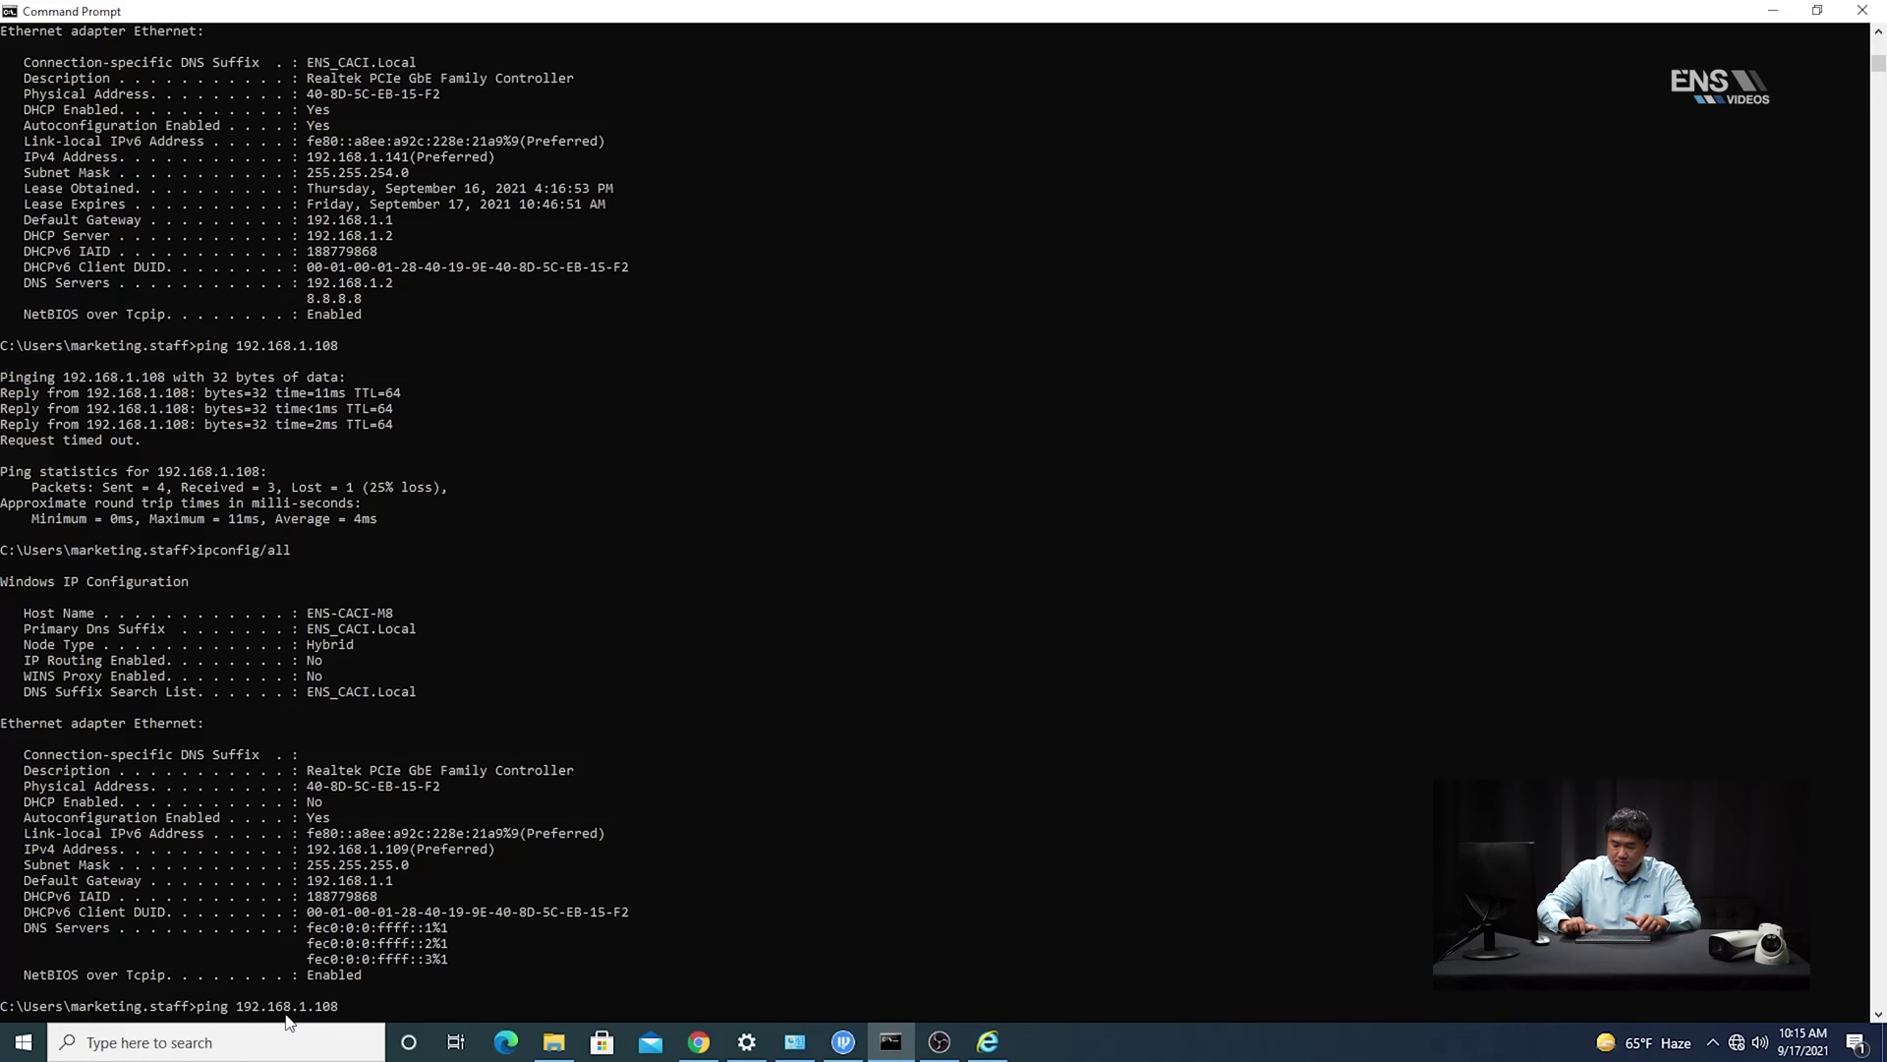
{"action": "key", "text": "Return"}
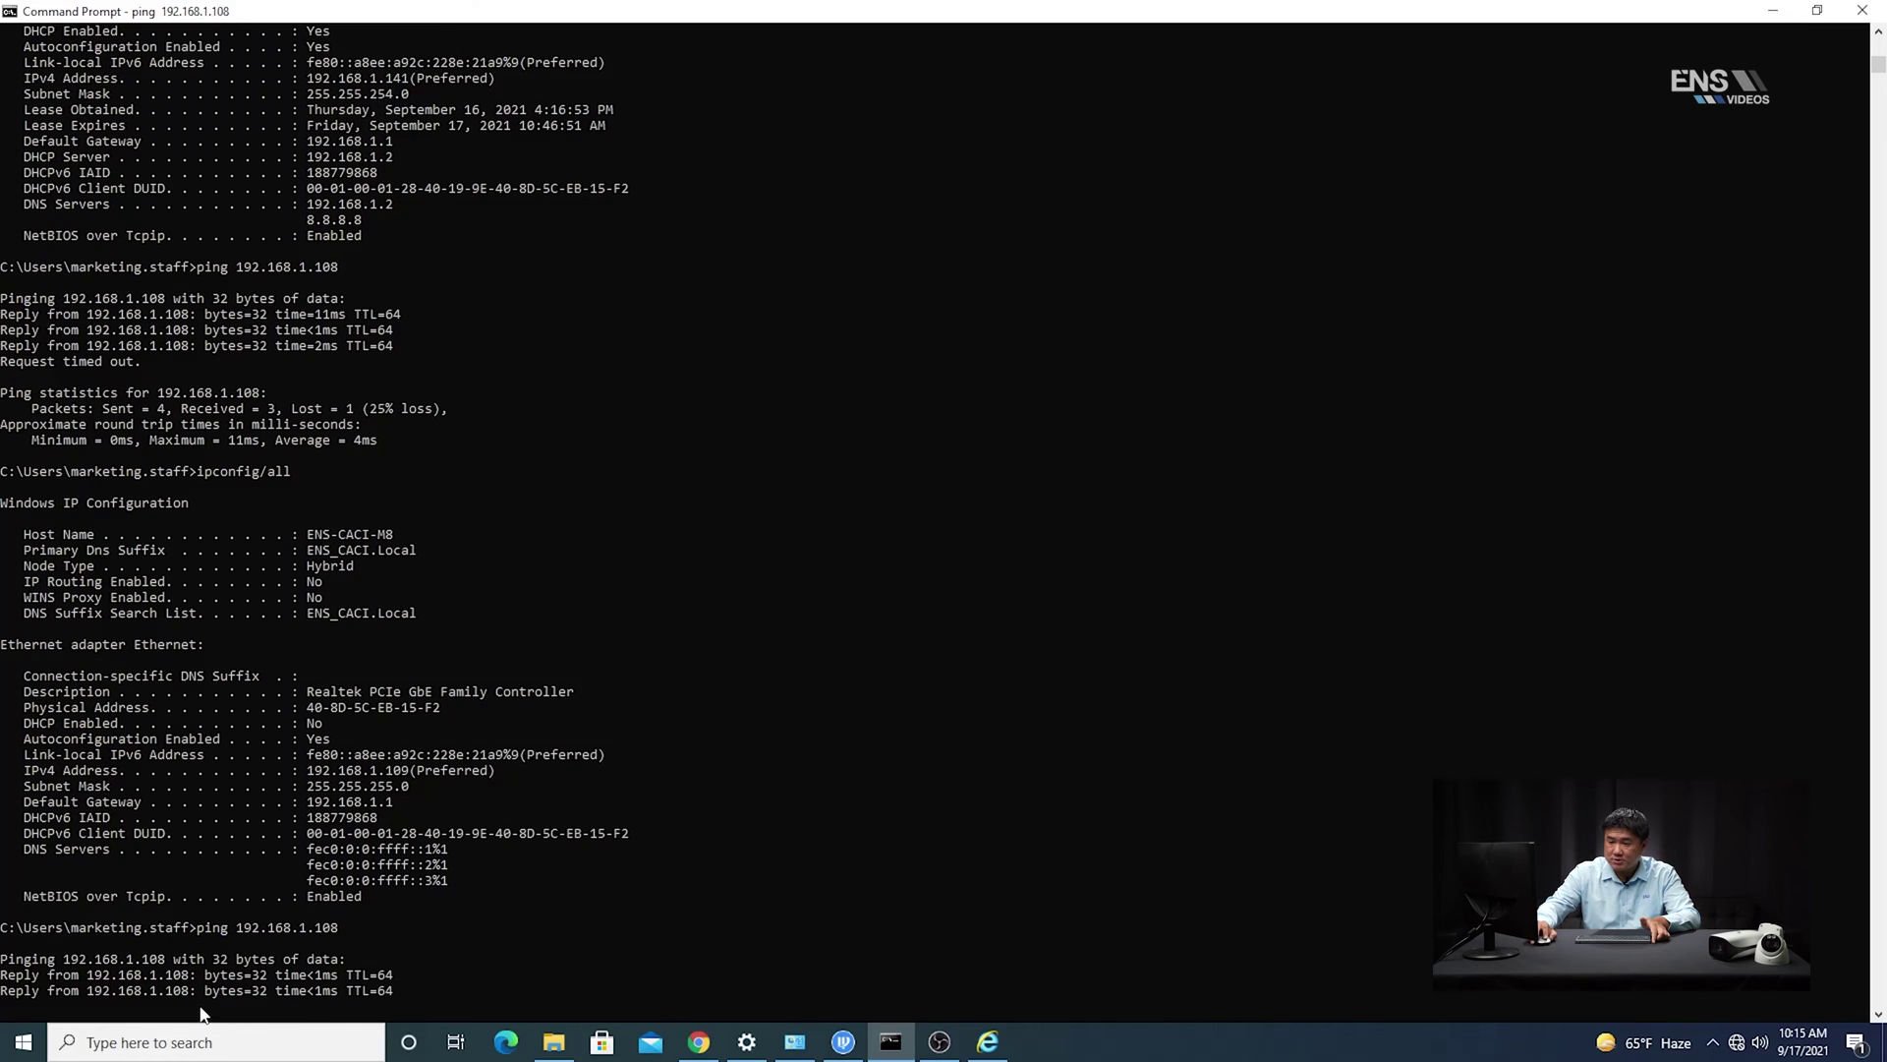
{"action": "left_click", "coordinate": [1776, 13]}
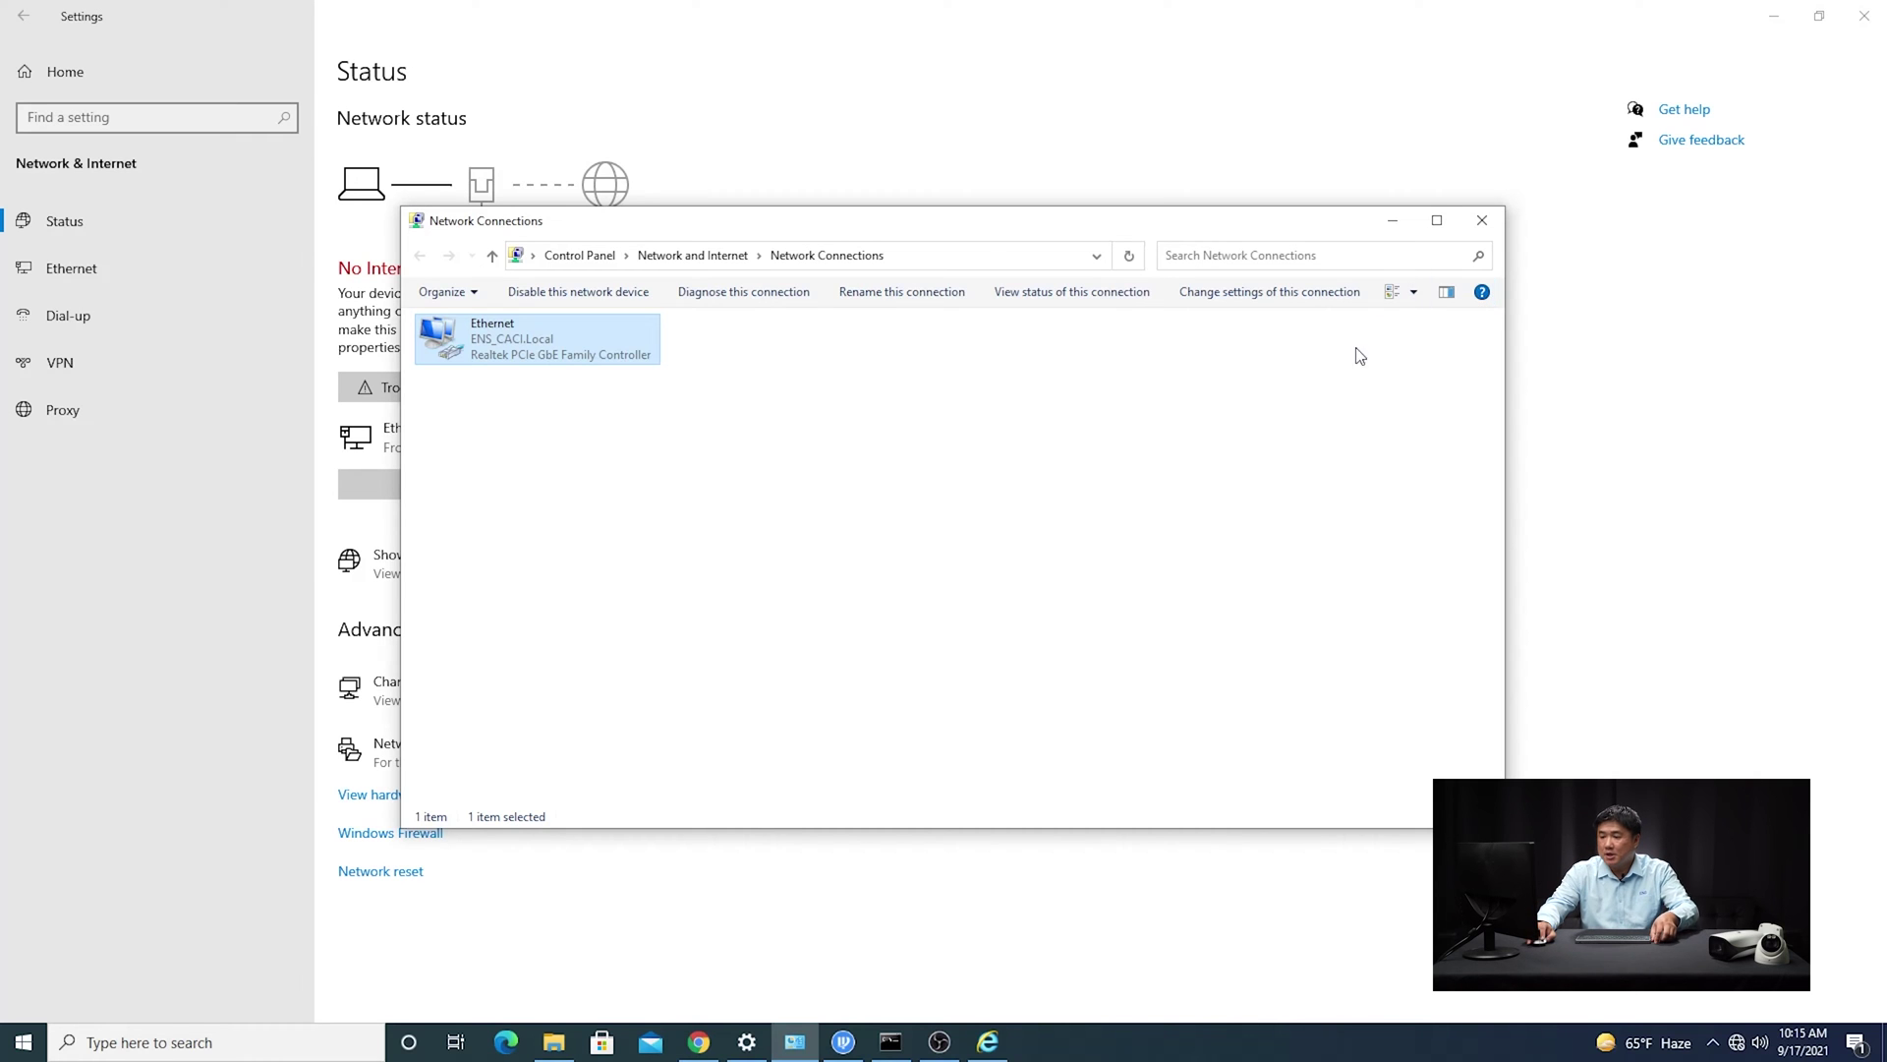
{"action": "left_click", "coordinate": [988, 1042]}
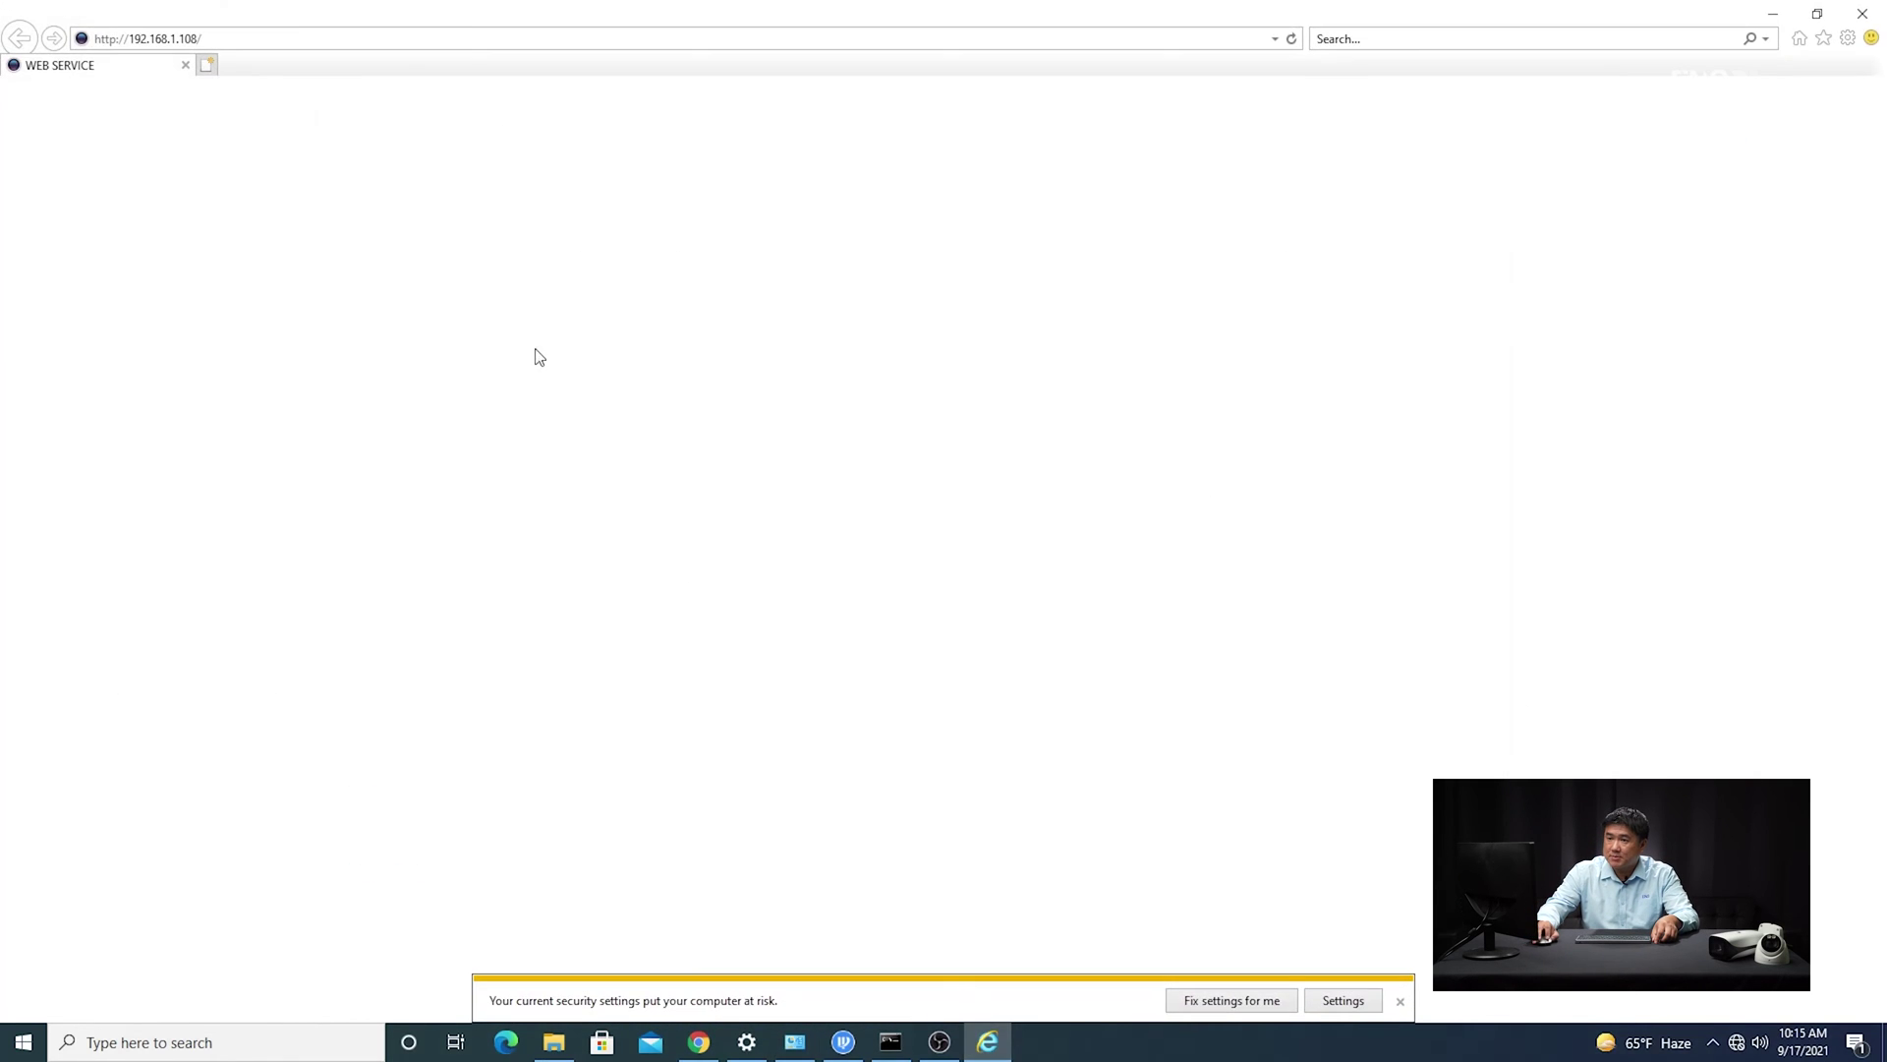
{"action": "left_click", "coordinate": [381, 45]}
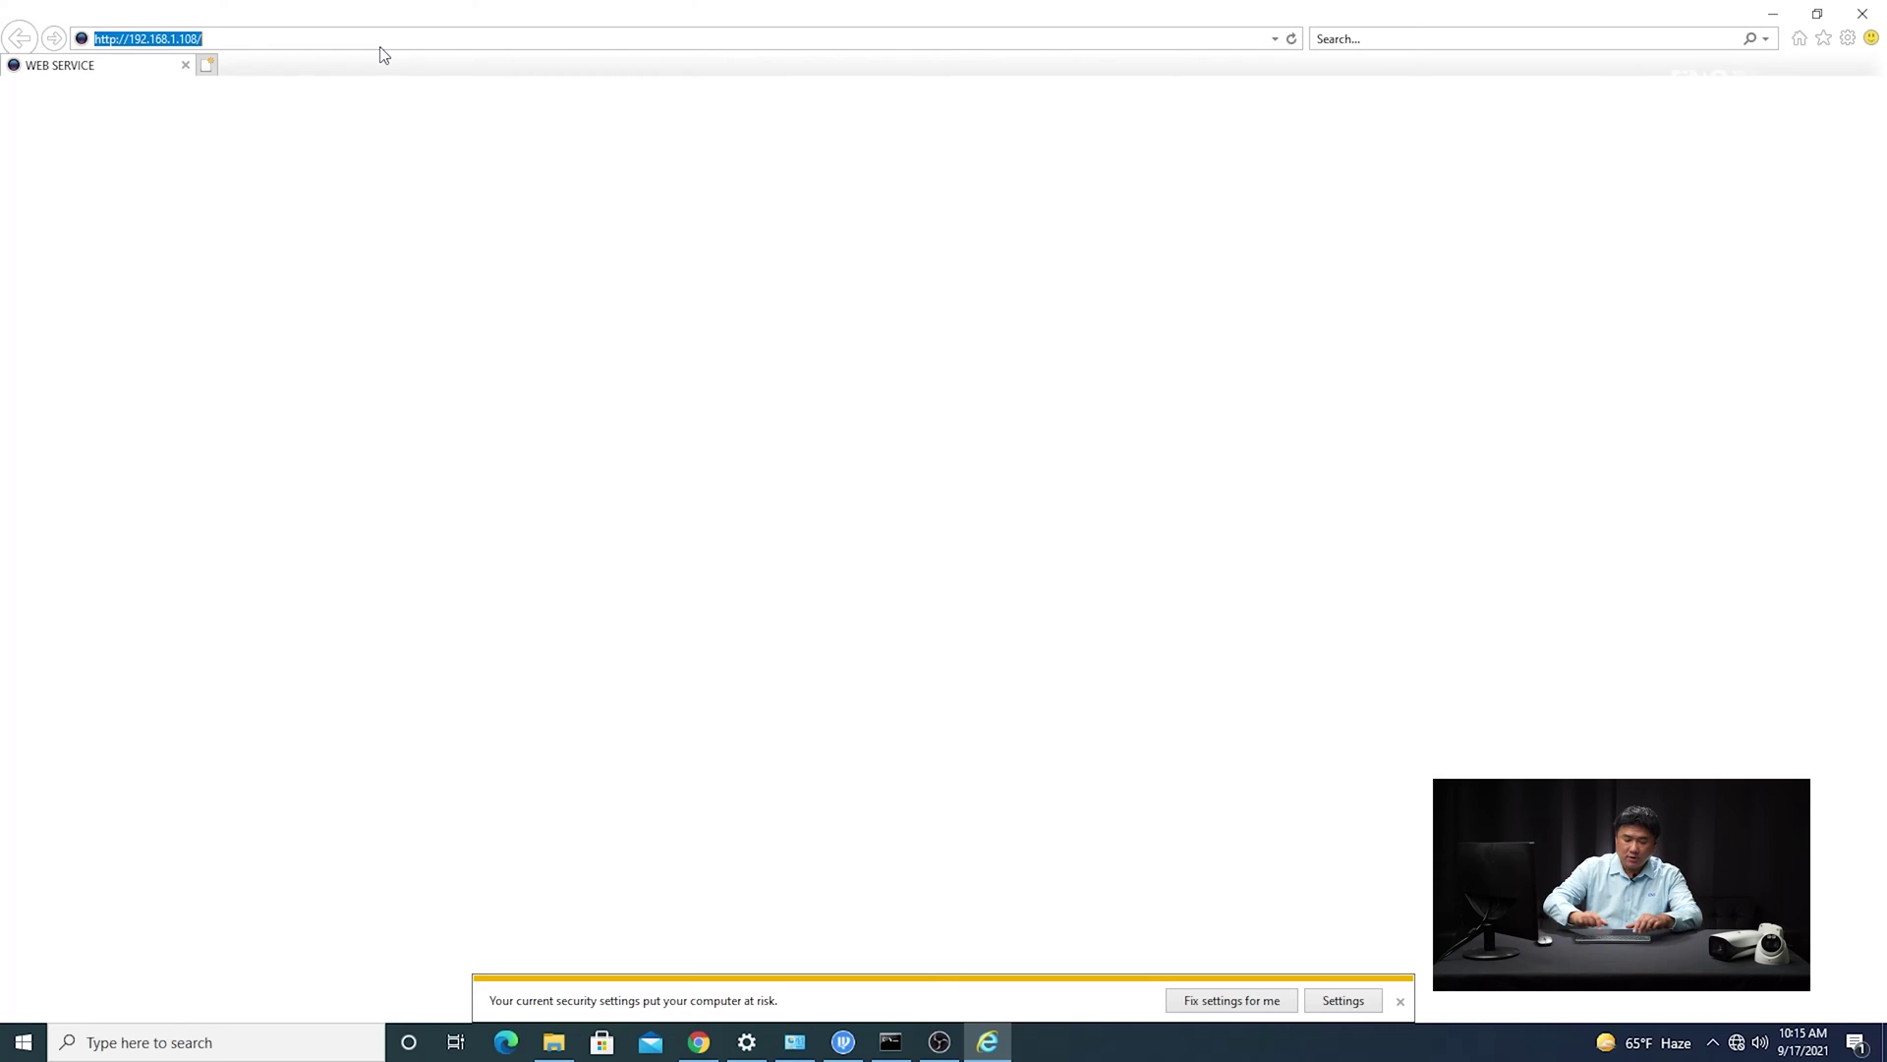
{"action": "type", "text": "http:"}
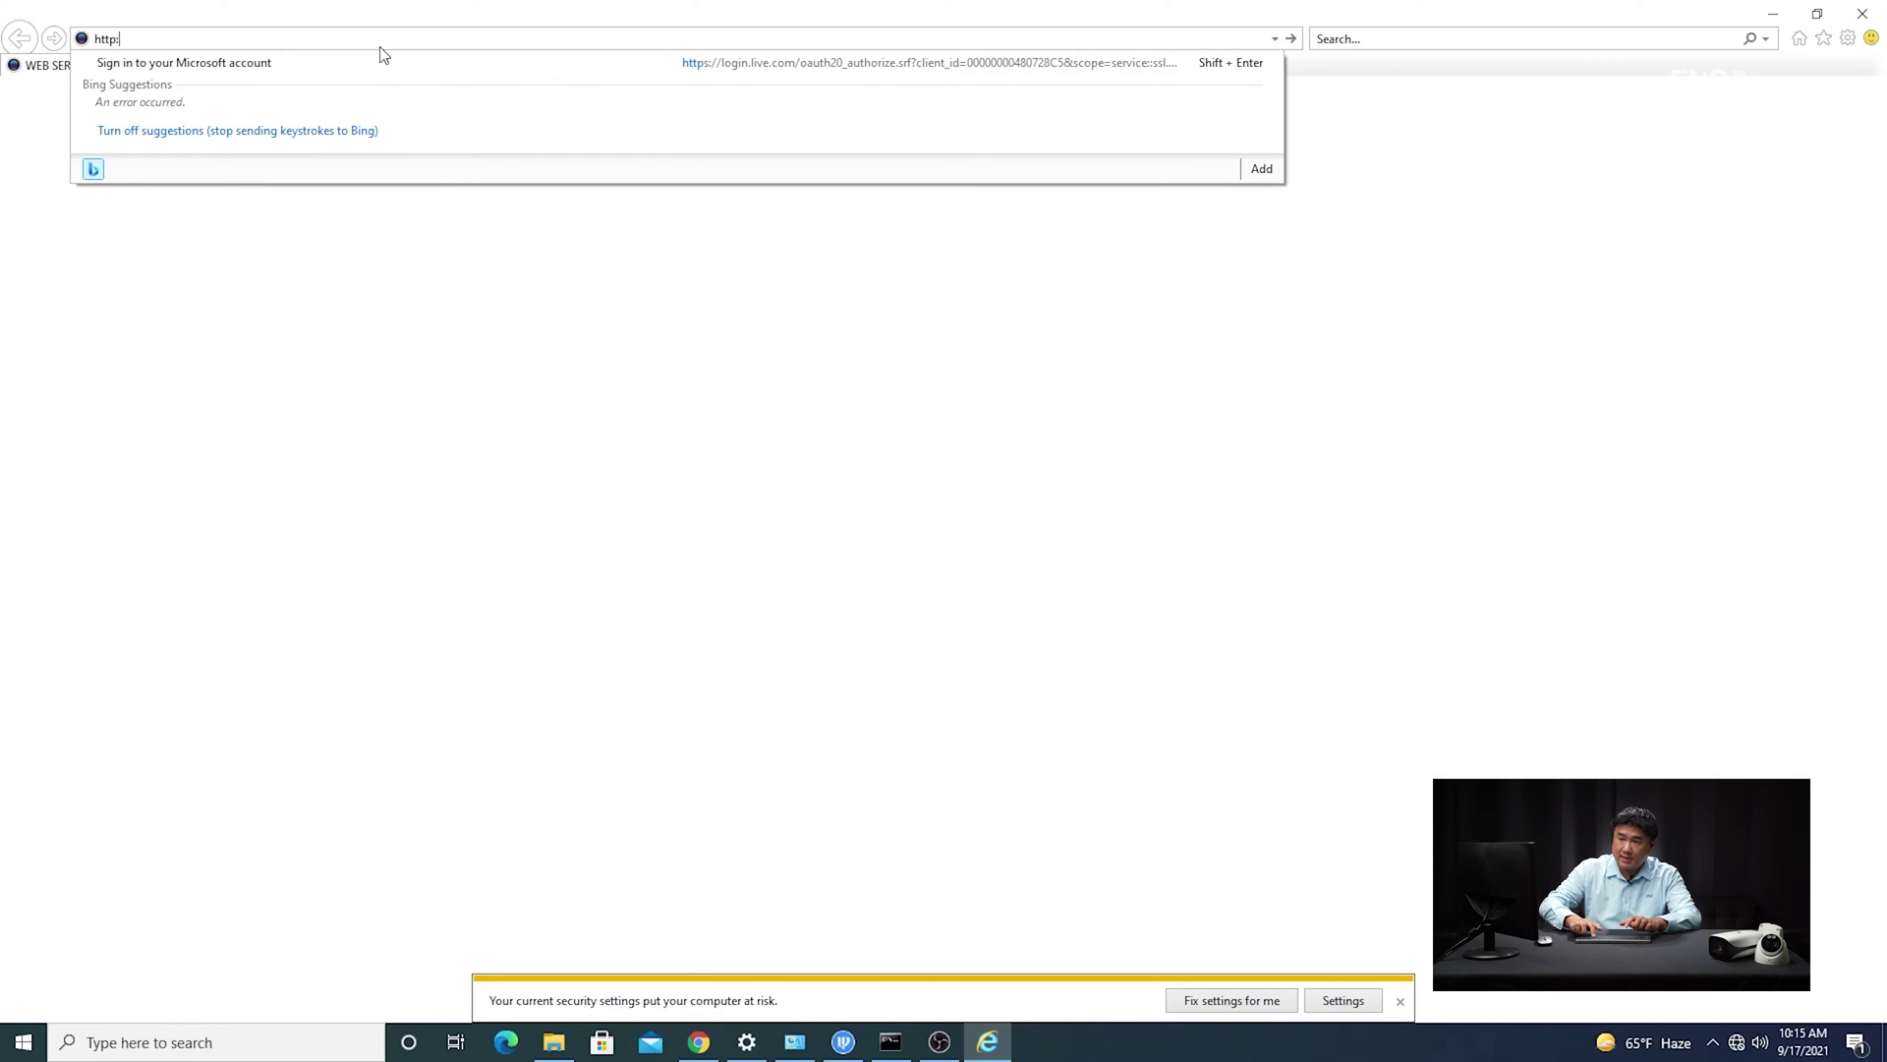
{"action": "type", "text": "//192.168"}
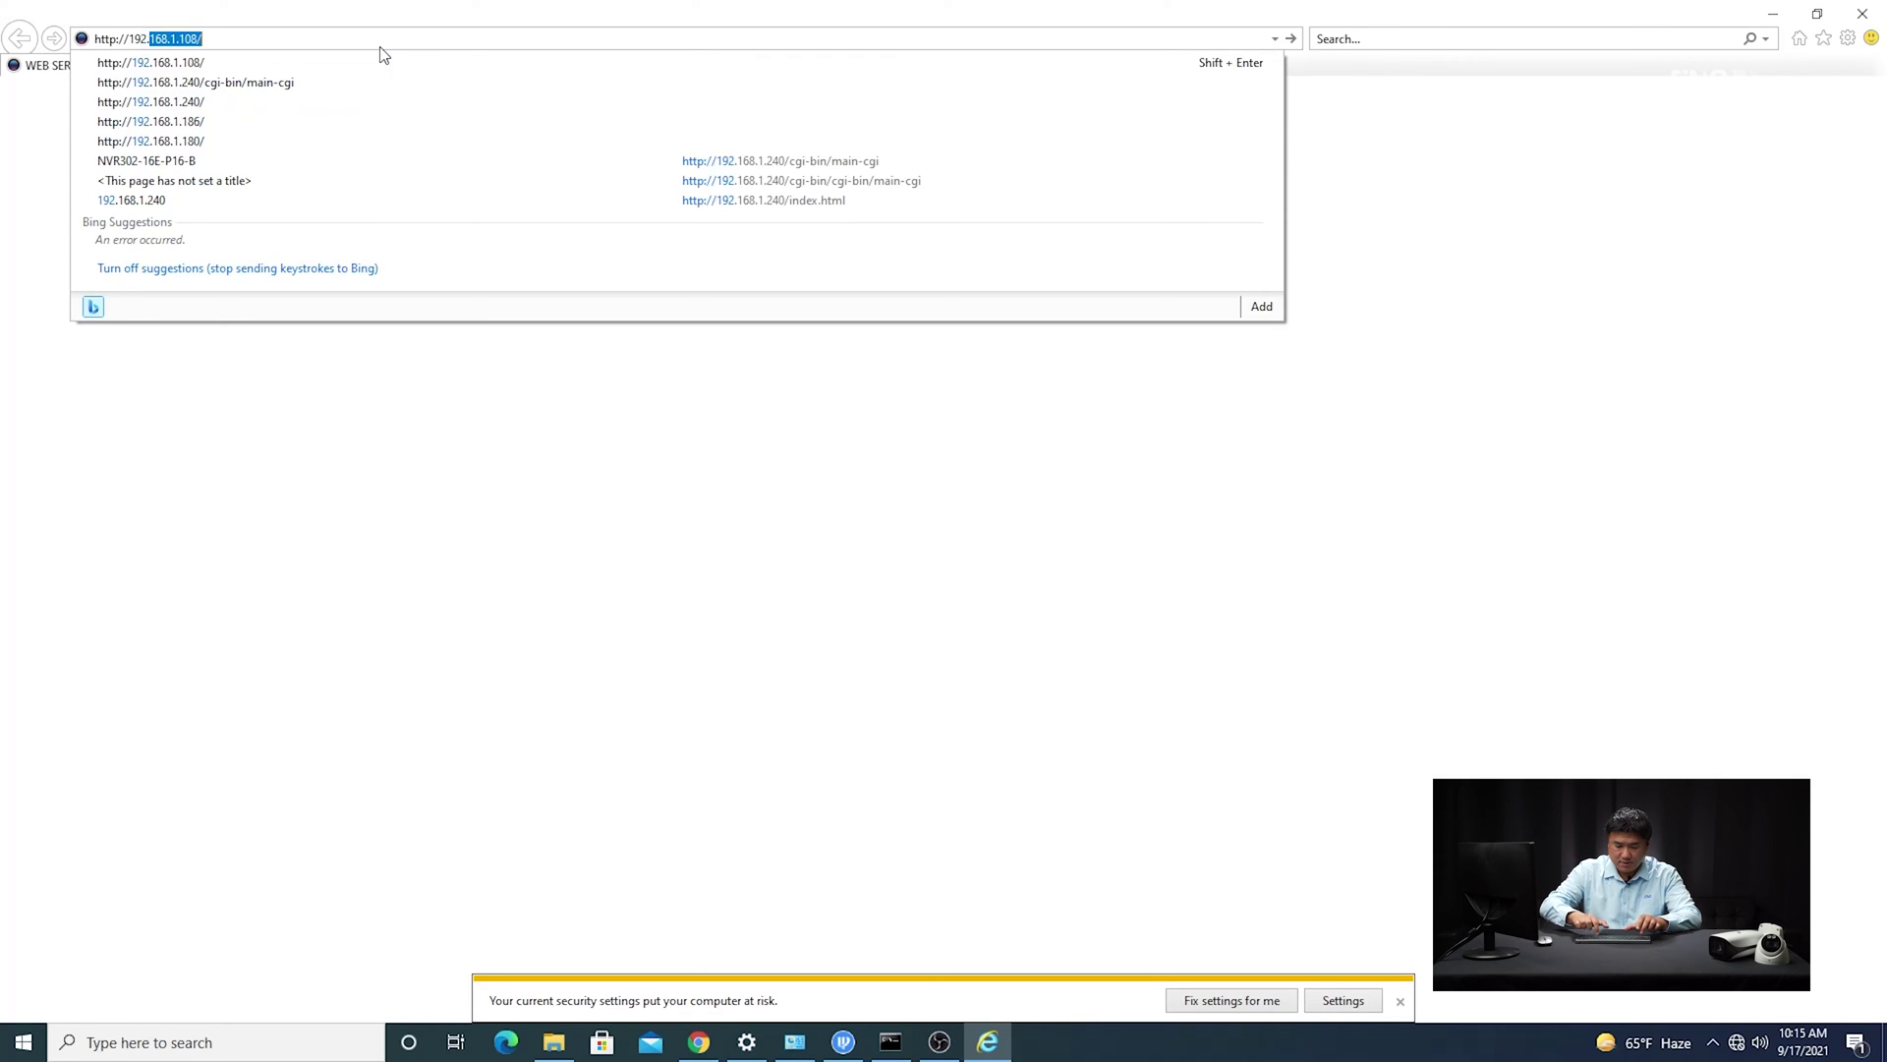
{"action": "type", "text": ".1"}
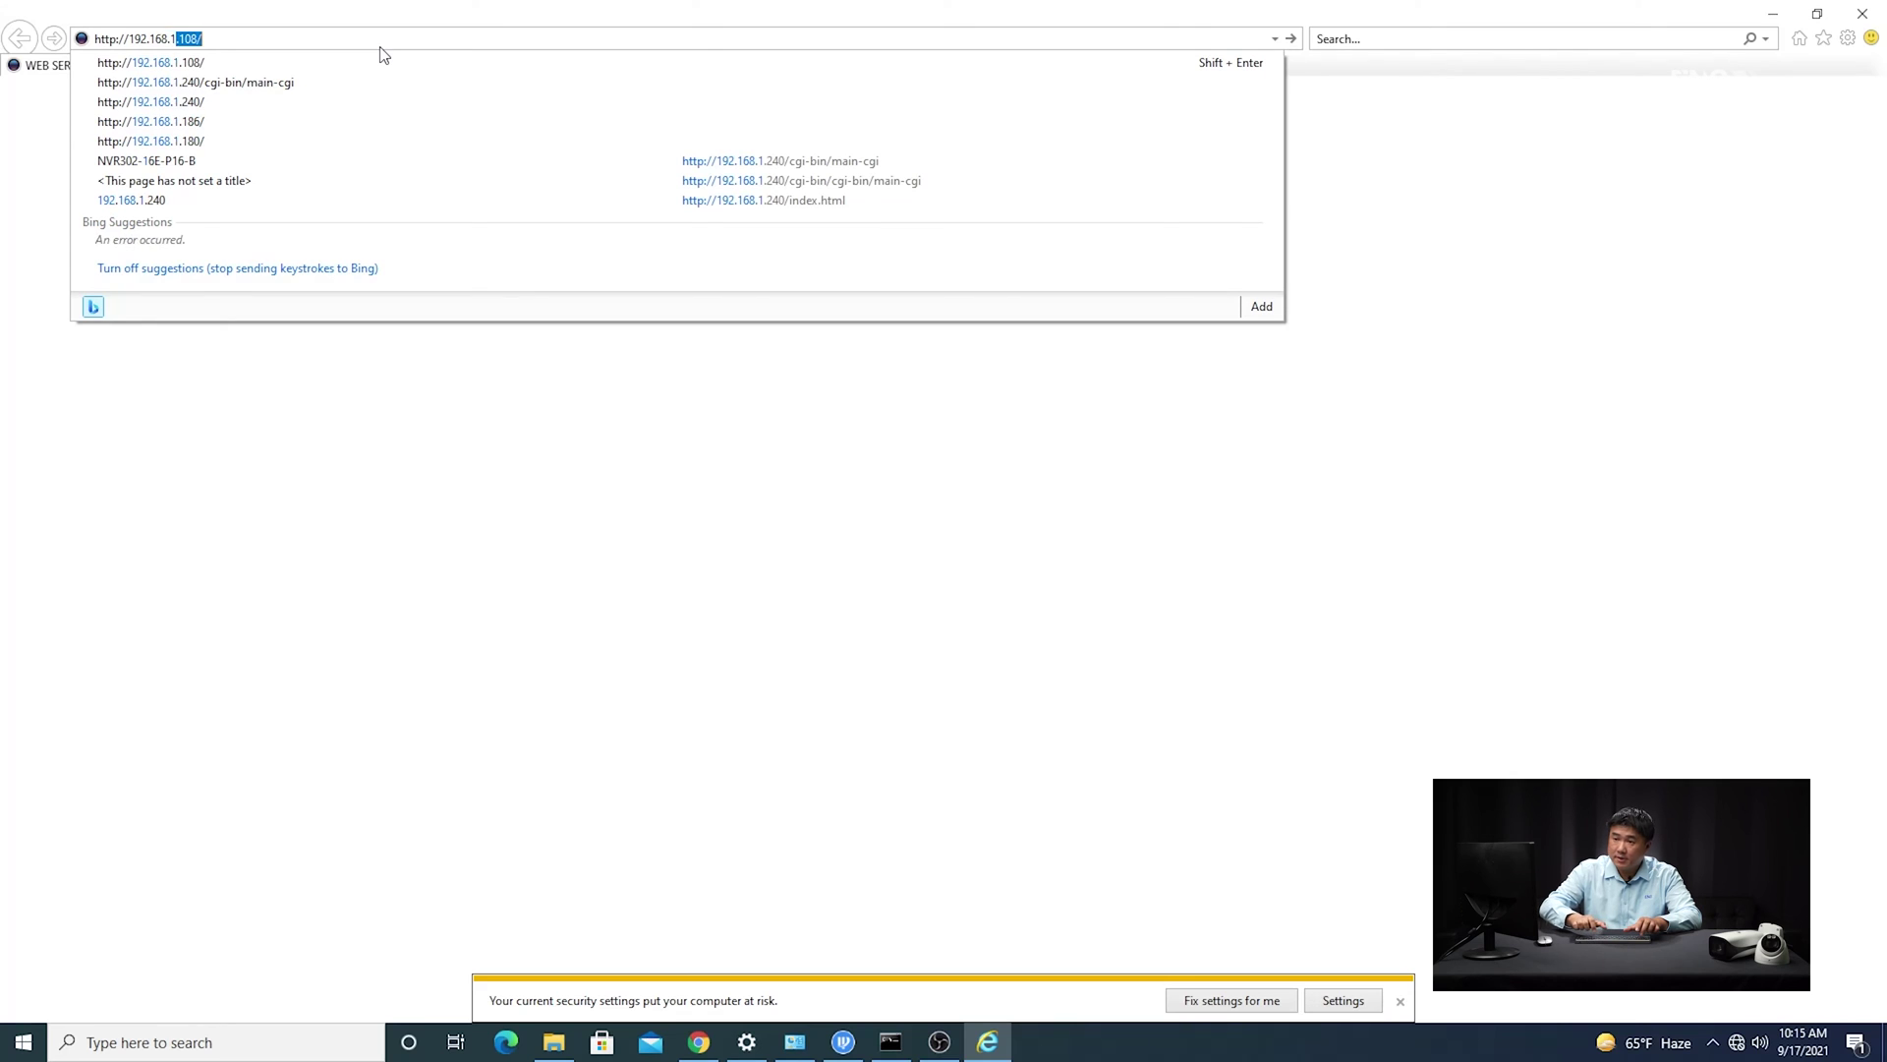
{"action": "type", "text": ".108"}
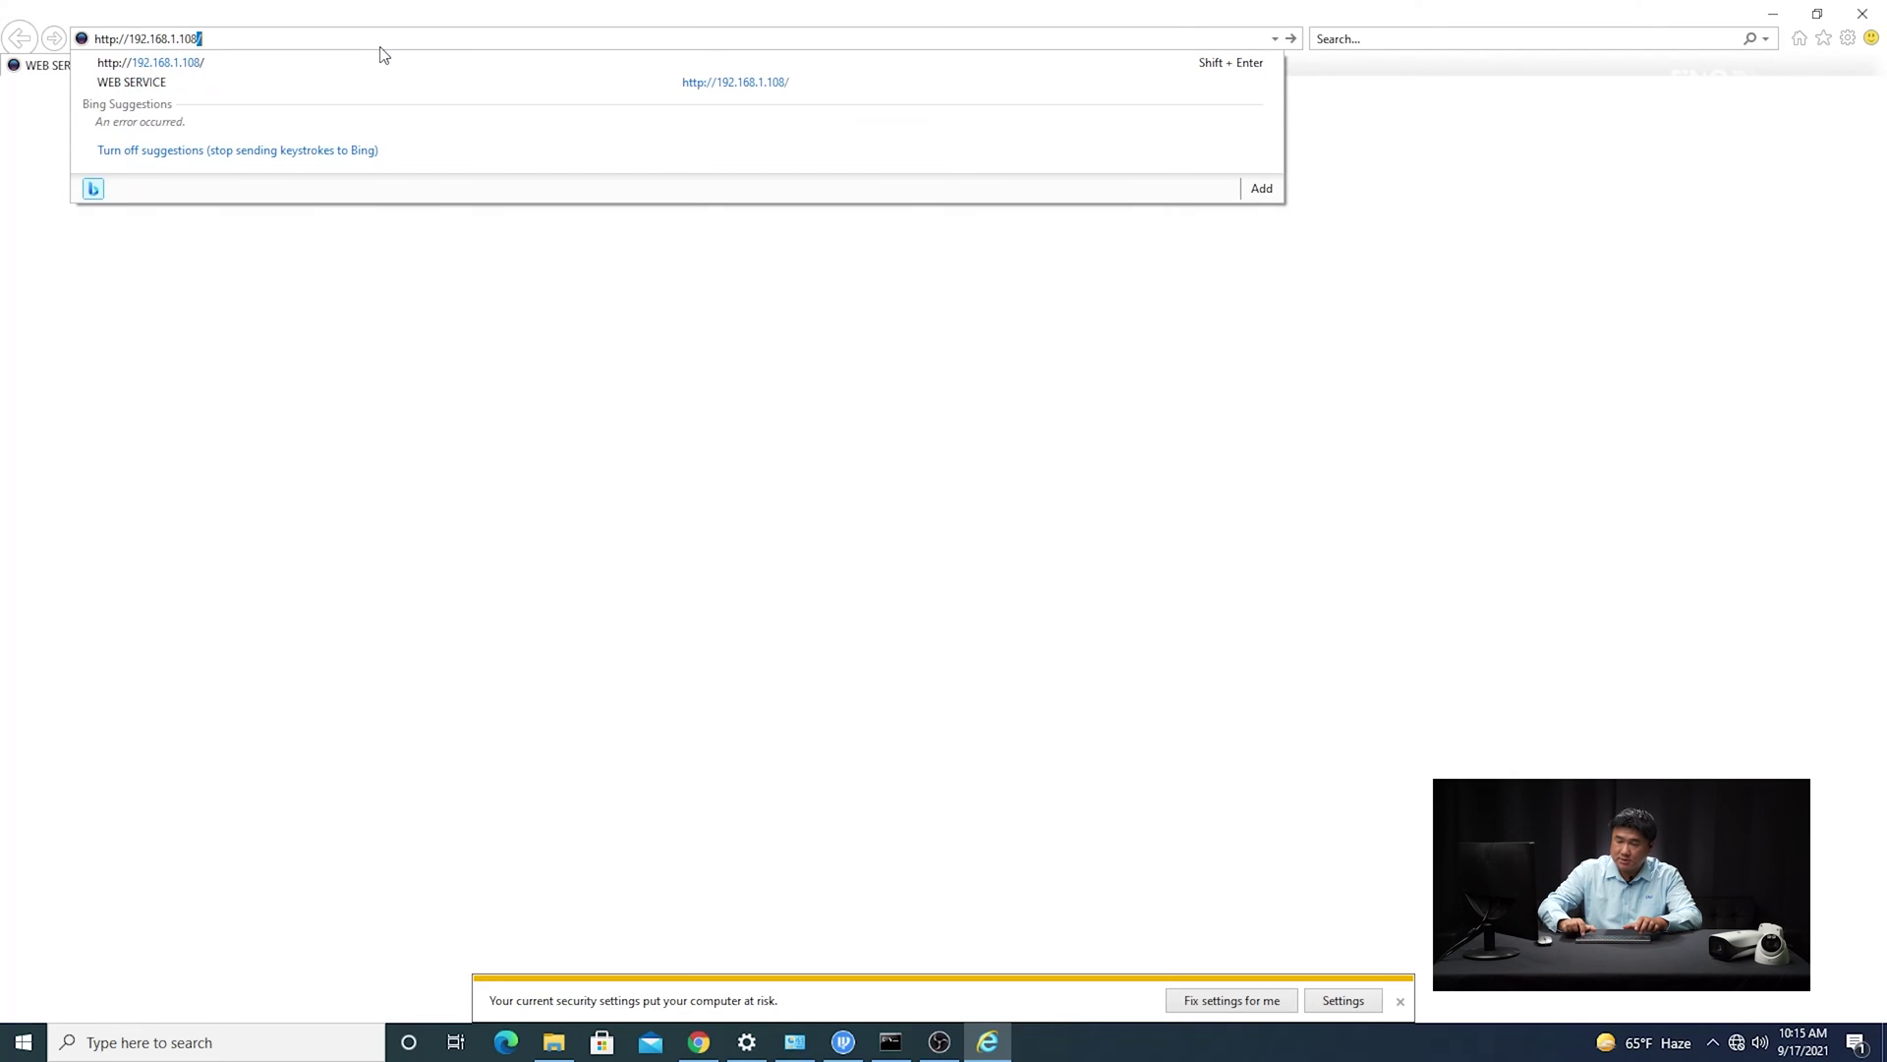
{"action": "key", "text": "Return"}
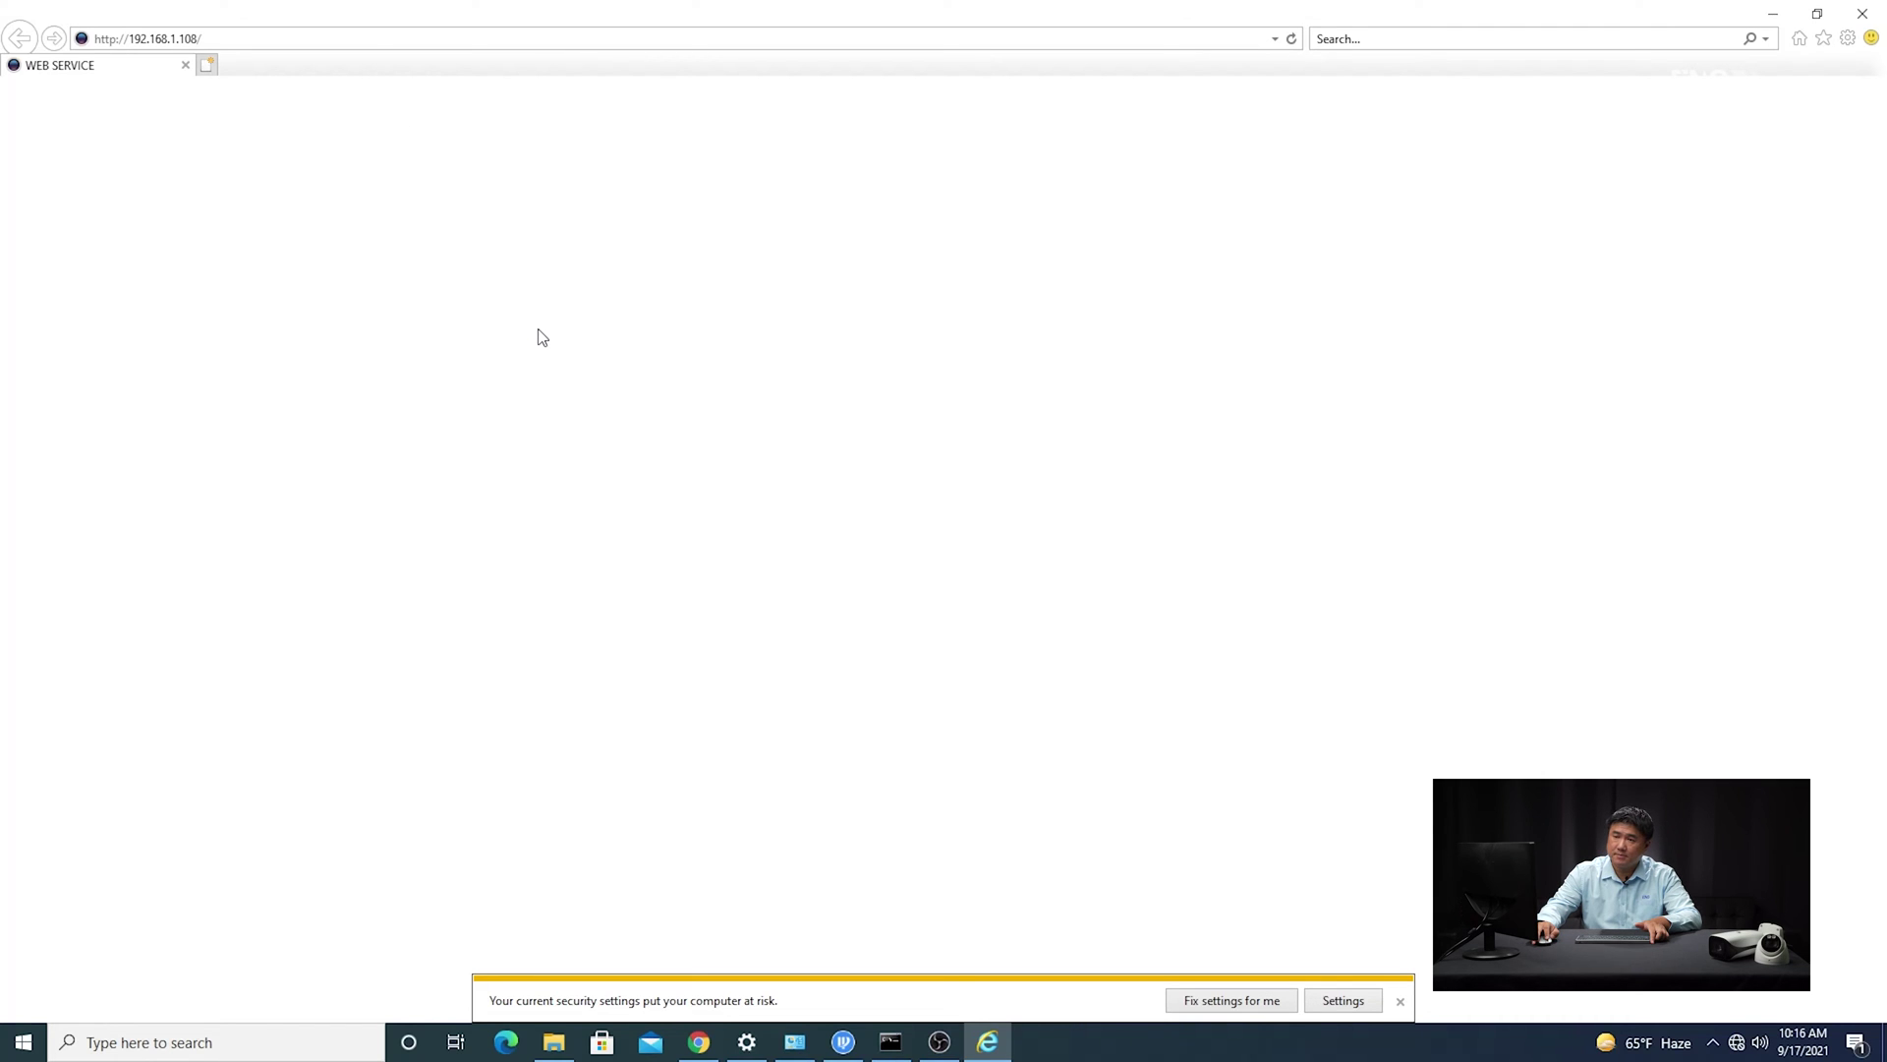
Delete temporary files, cookies and history from Internet Options' General tab, then apply and close.
{"action": "left_click", "coordinate": [1848, 39]}
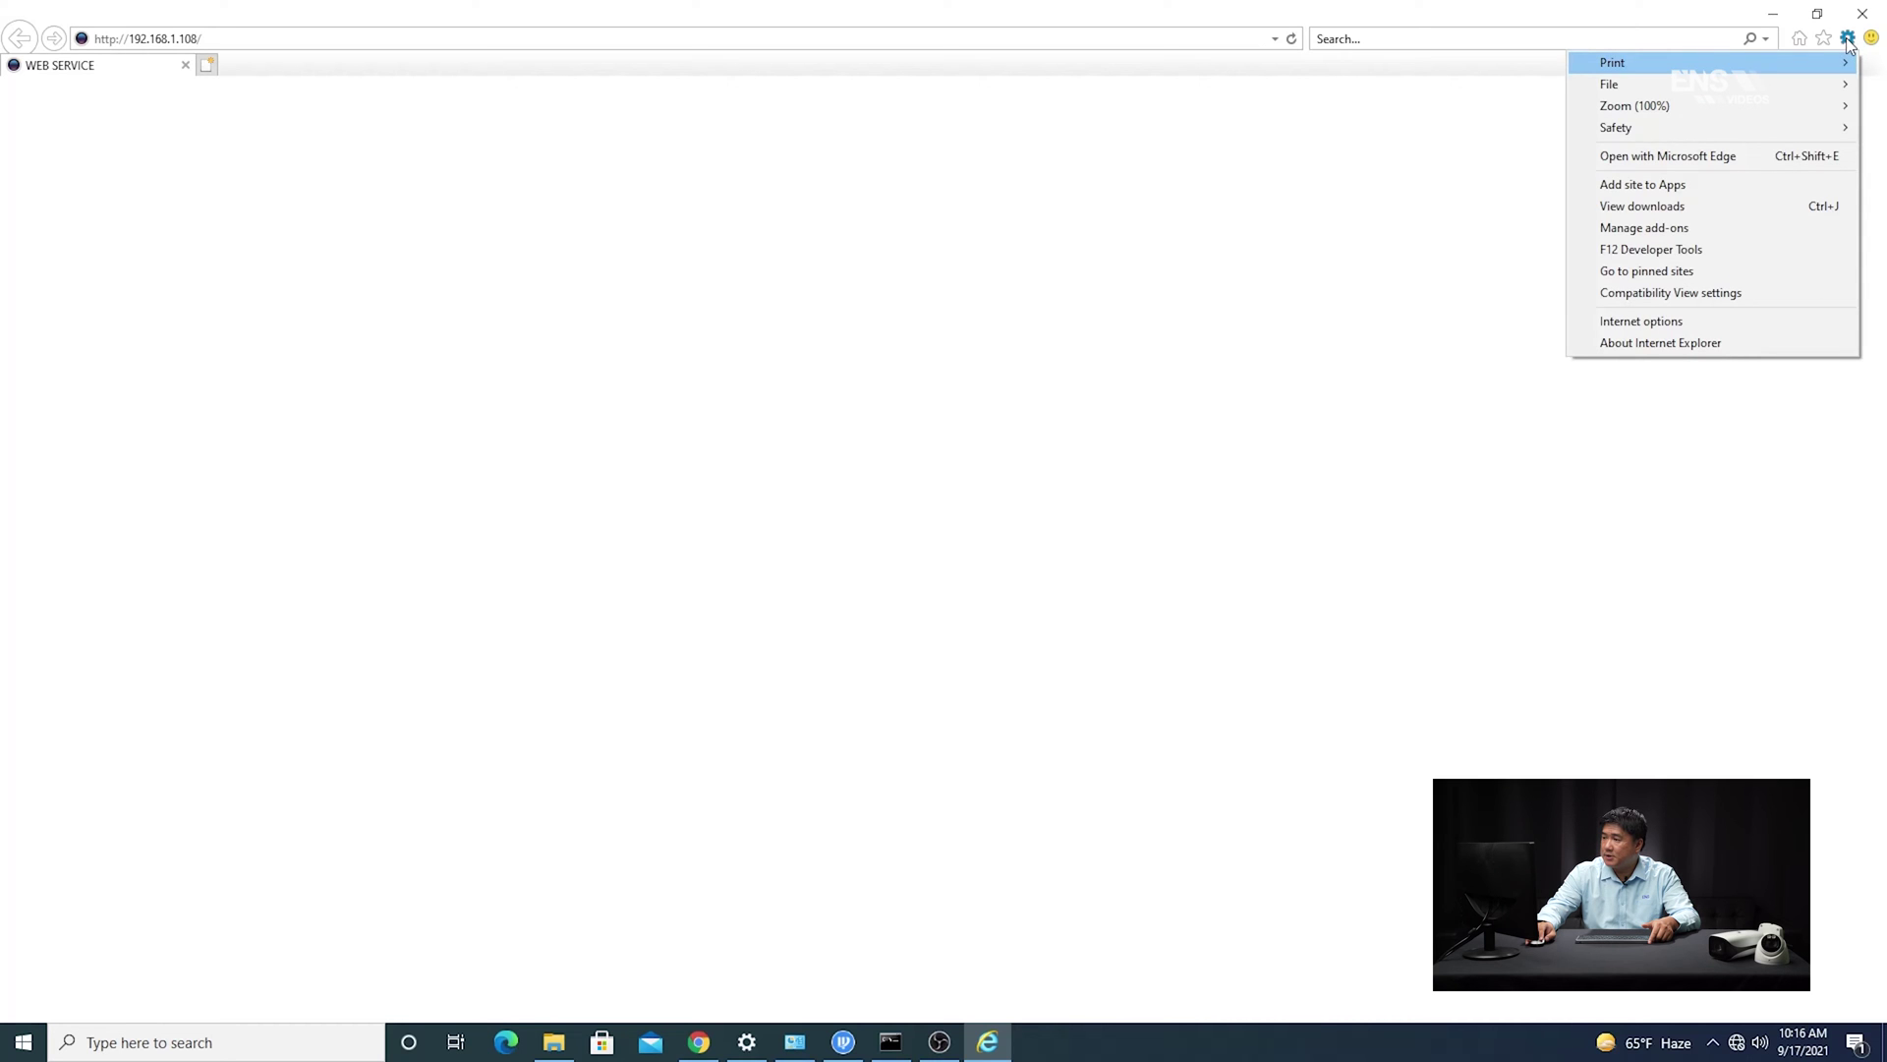
{"action": "left_click", "coordinate": [1707, 321]}
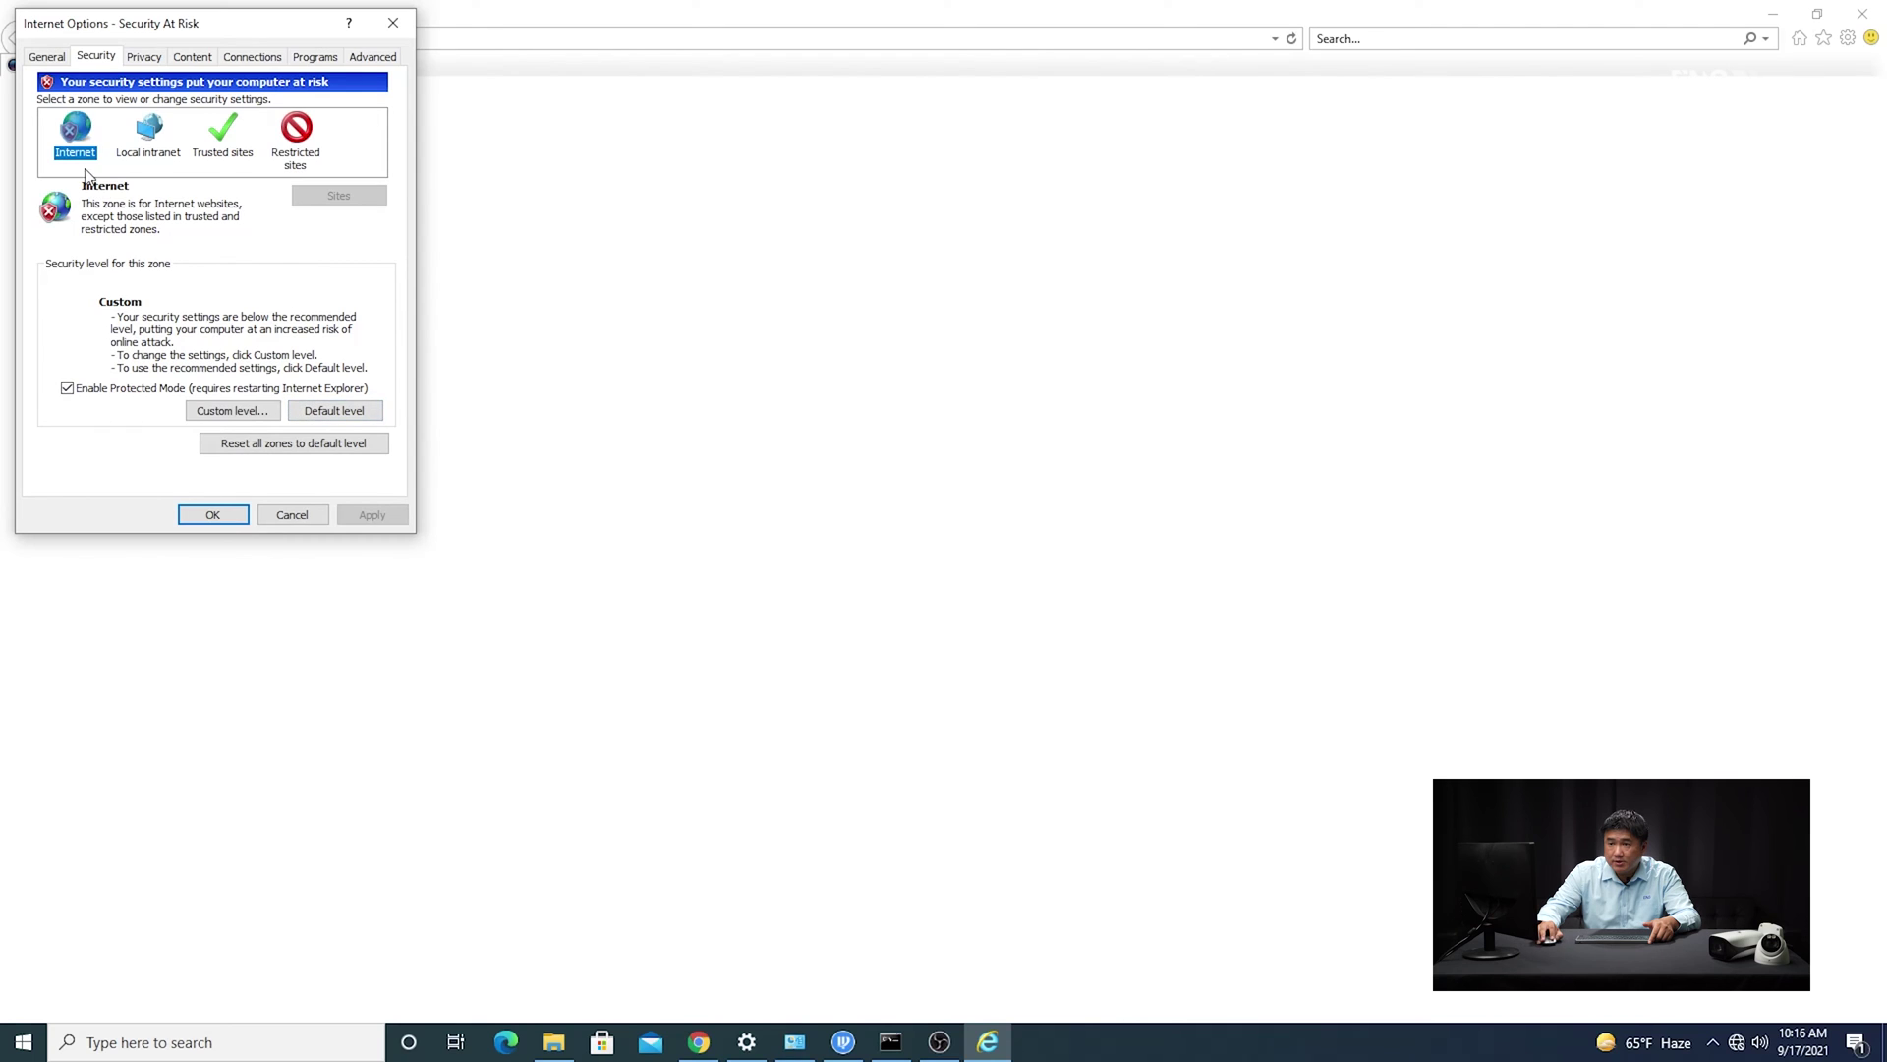
{"action": "left_click", "coordinate": [59, 57]}
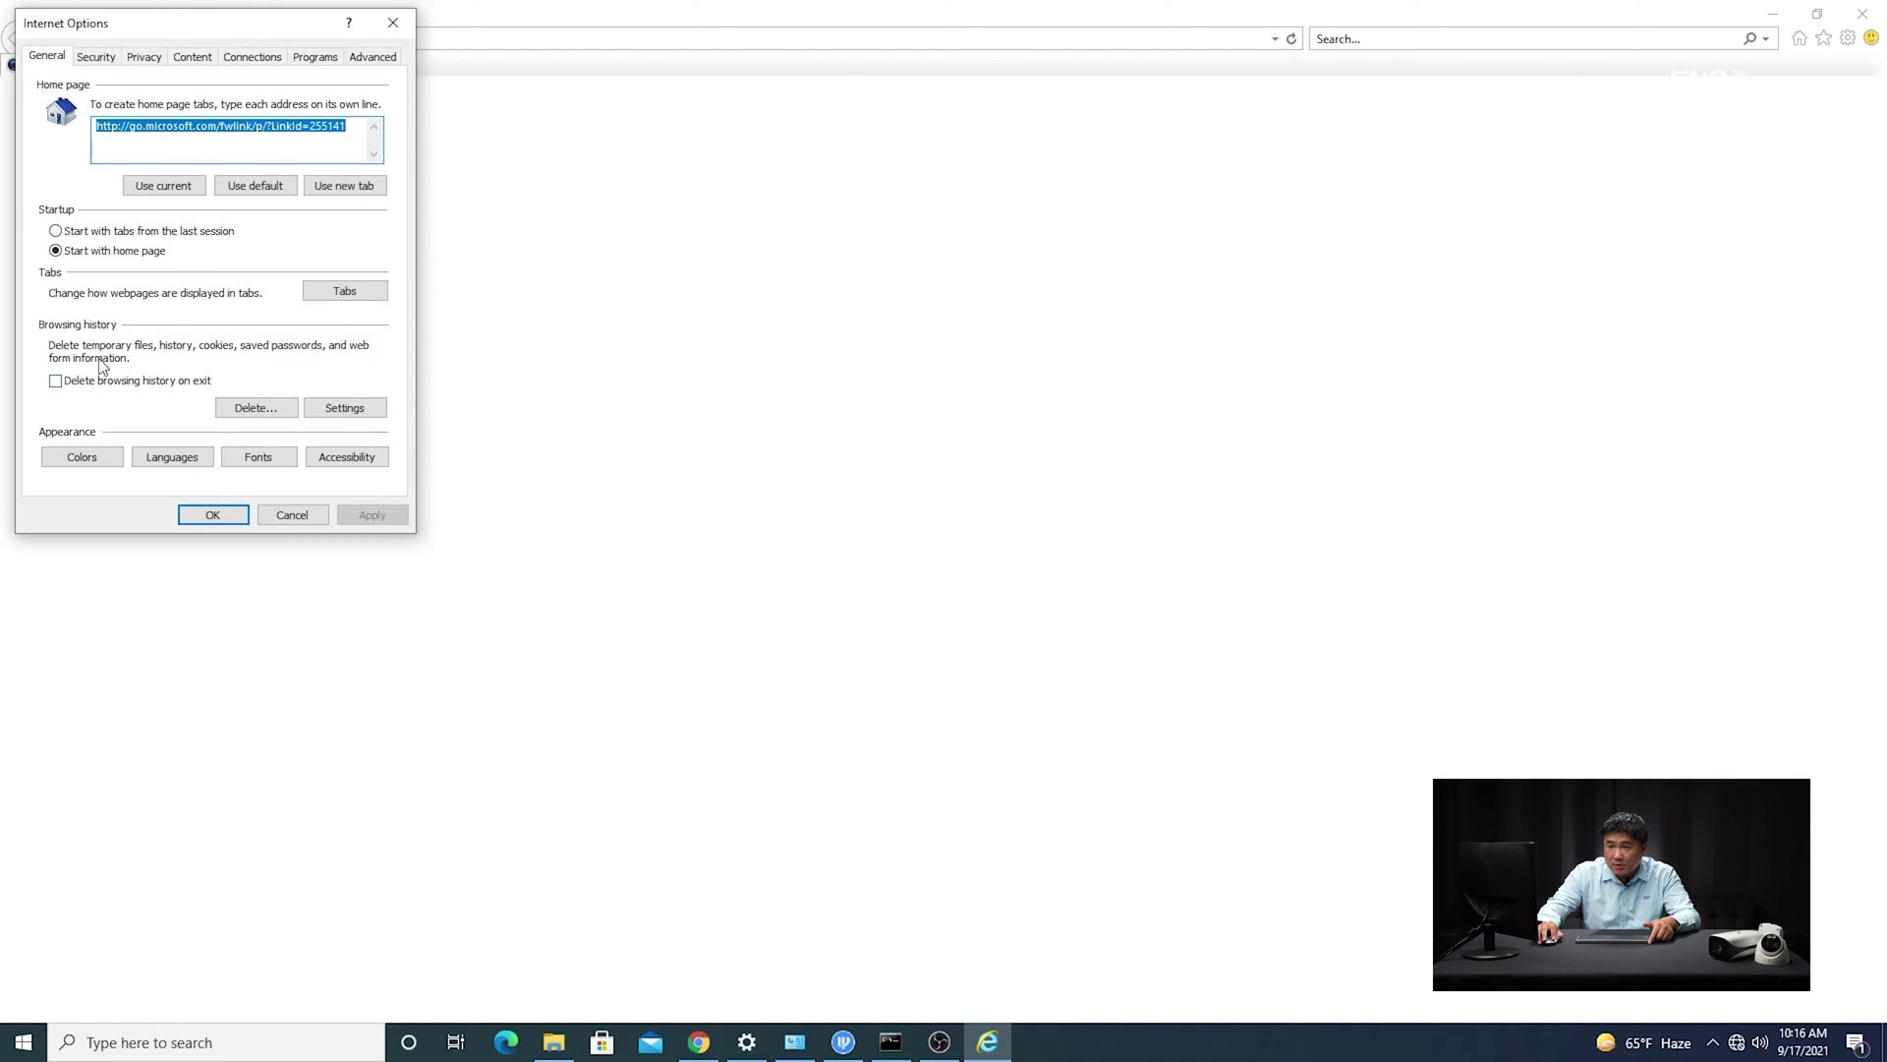
{"action": "left_click", "coordinate": [236, 409]}
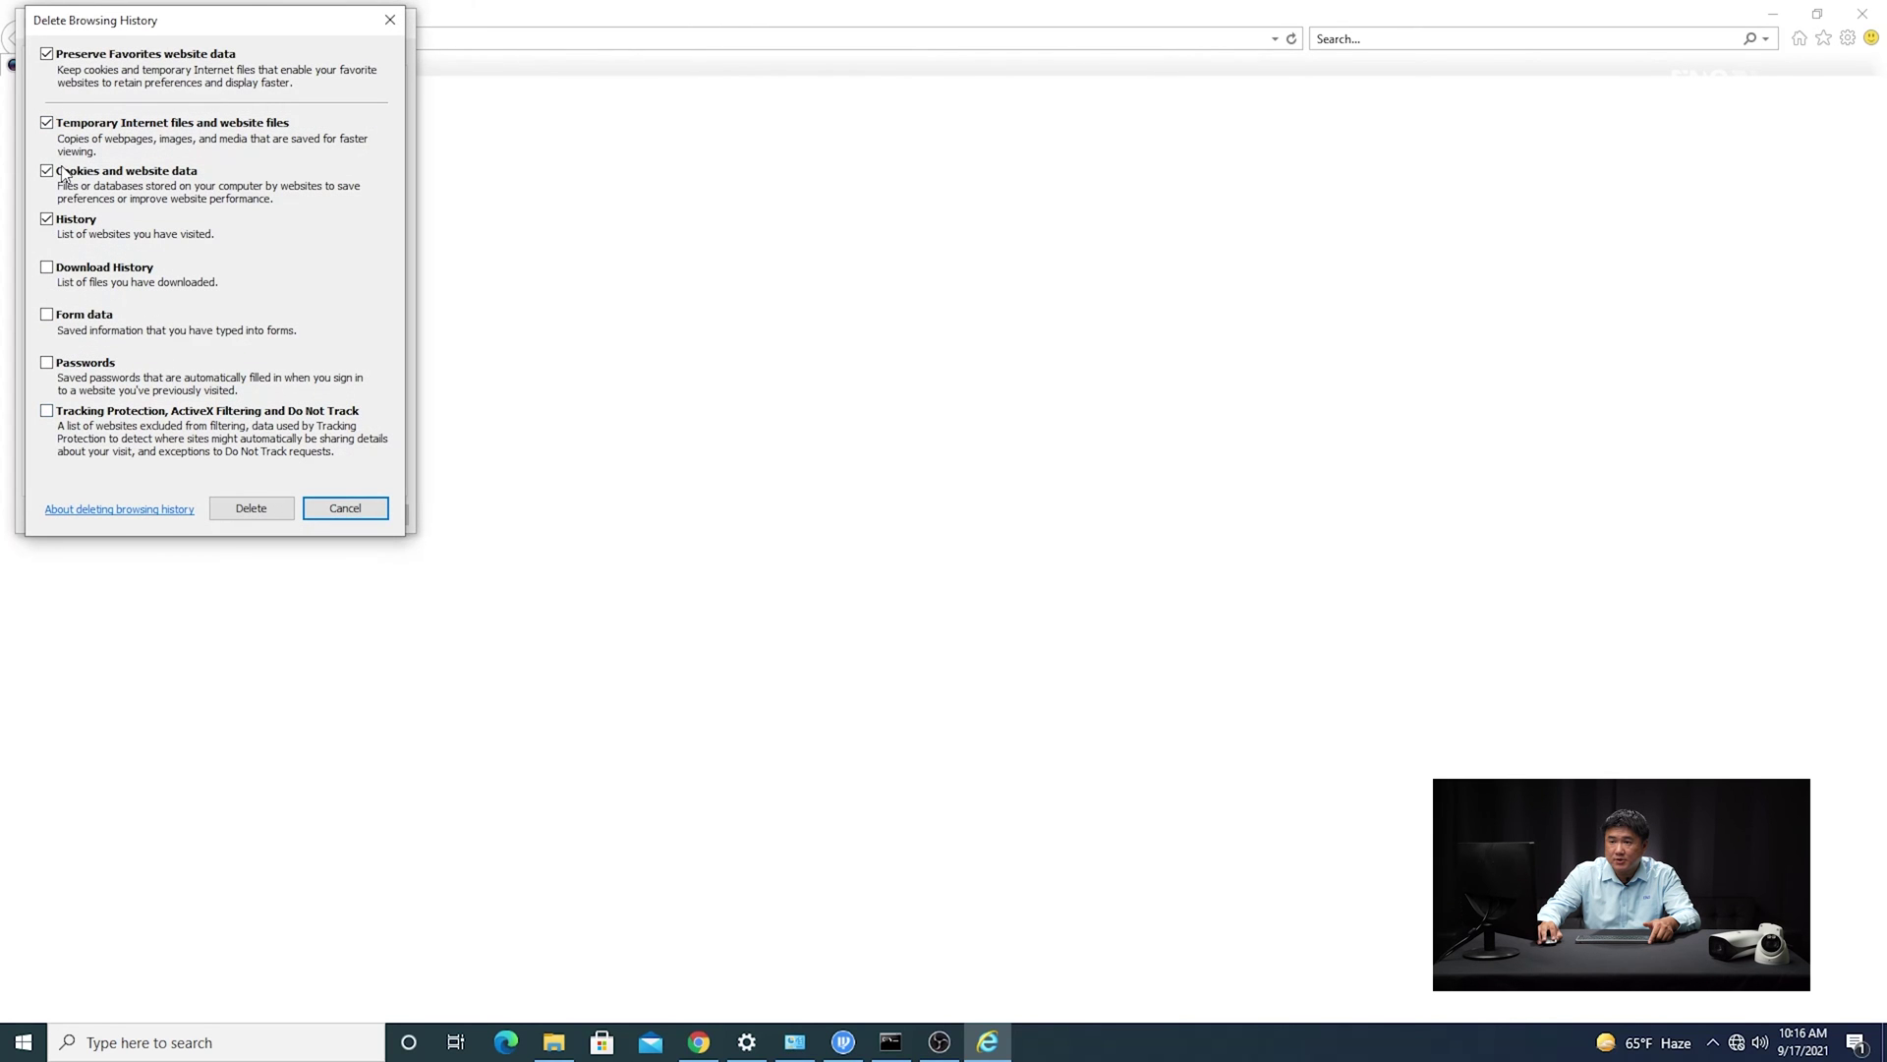
{"action": "left_click", "coordinate": [251, 505]}
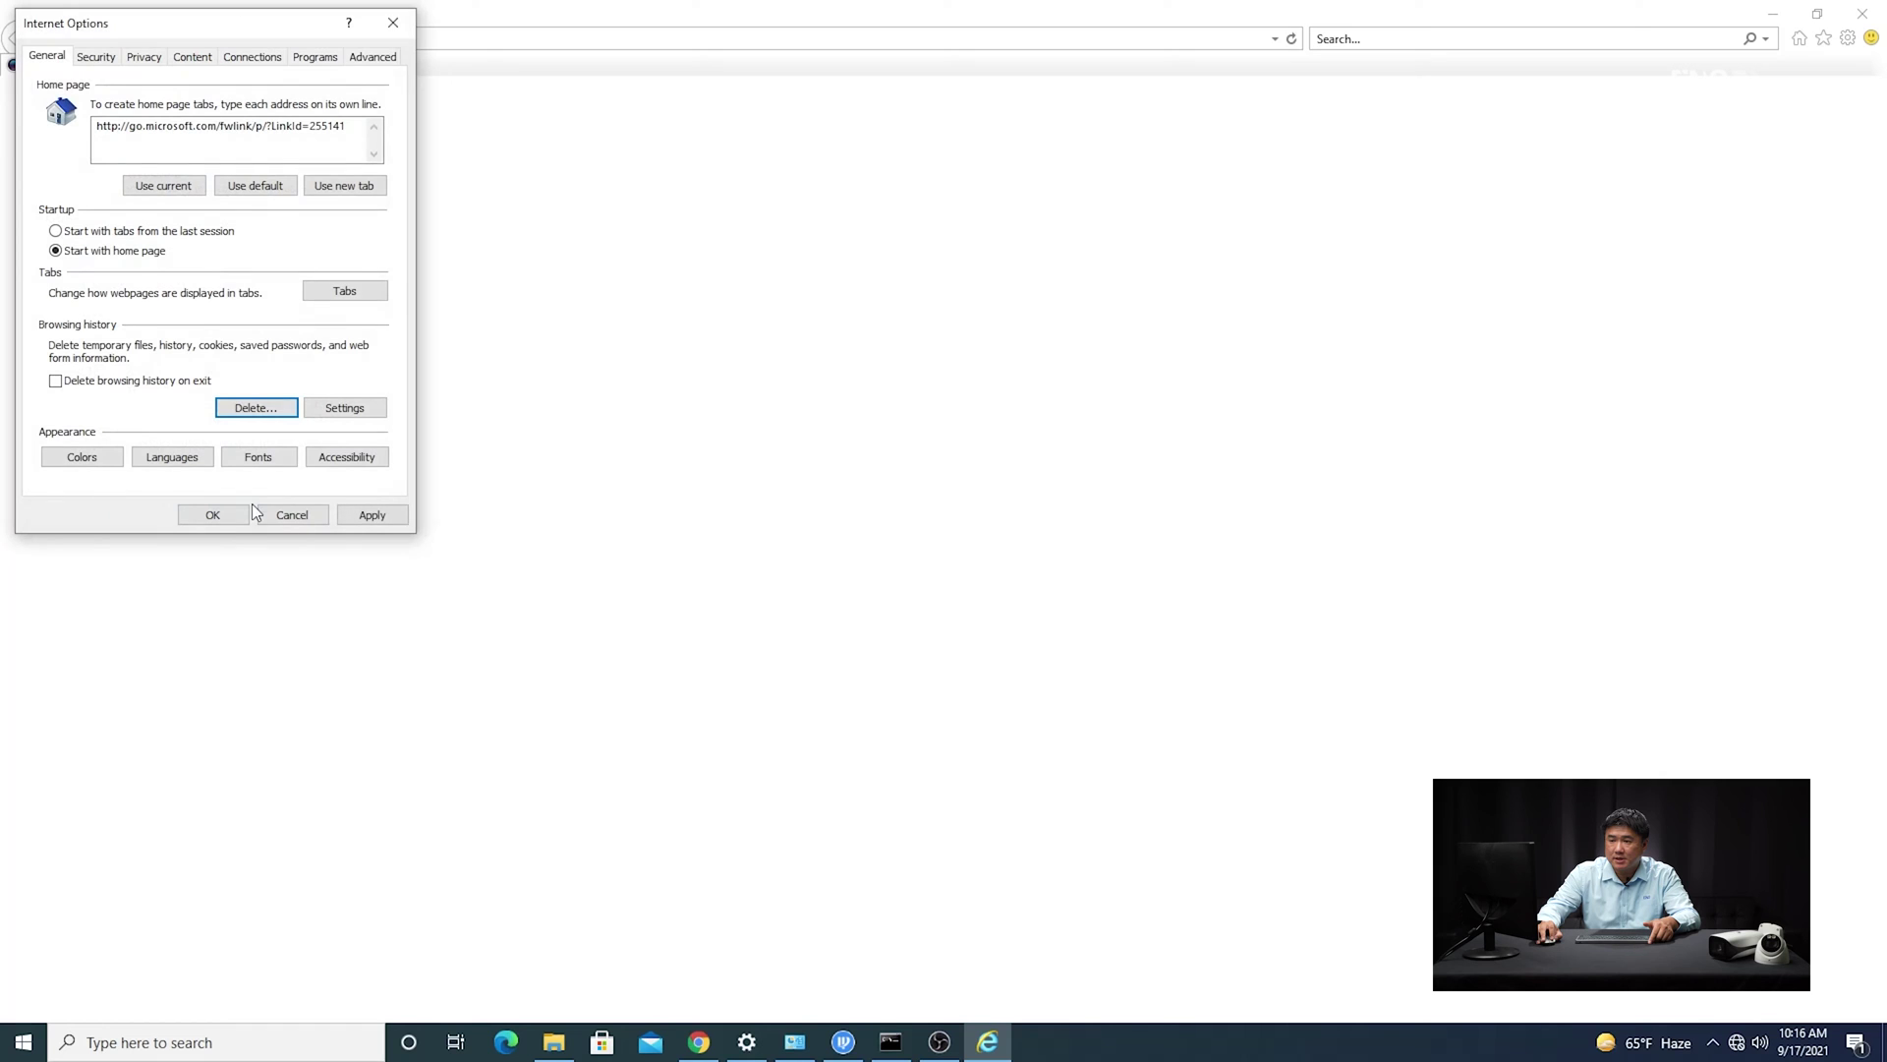
{"action": "left_click", "coordinate": [374, 517]}
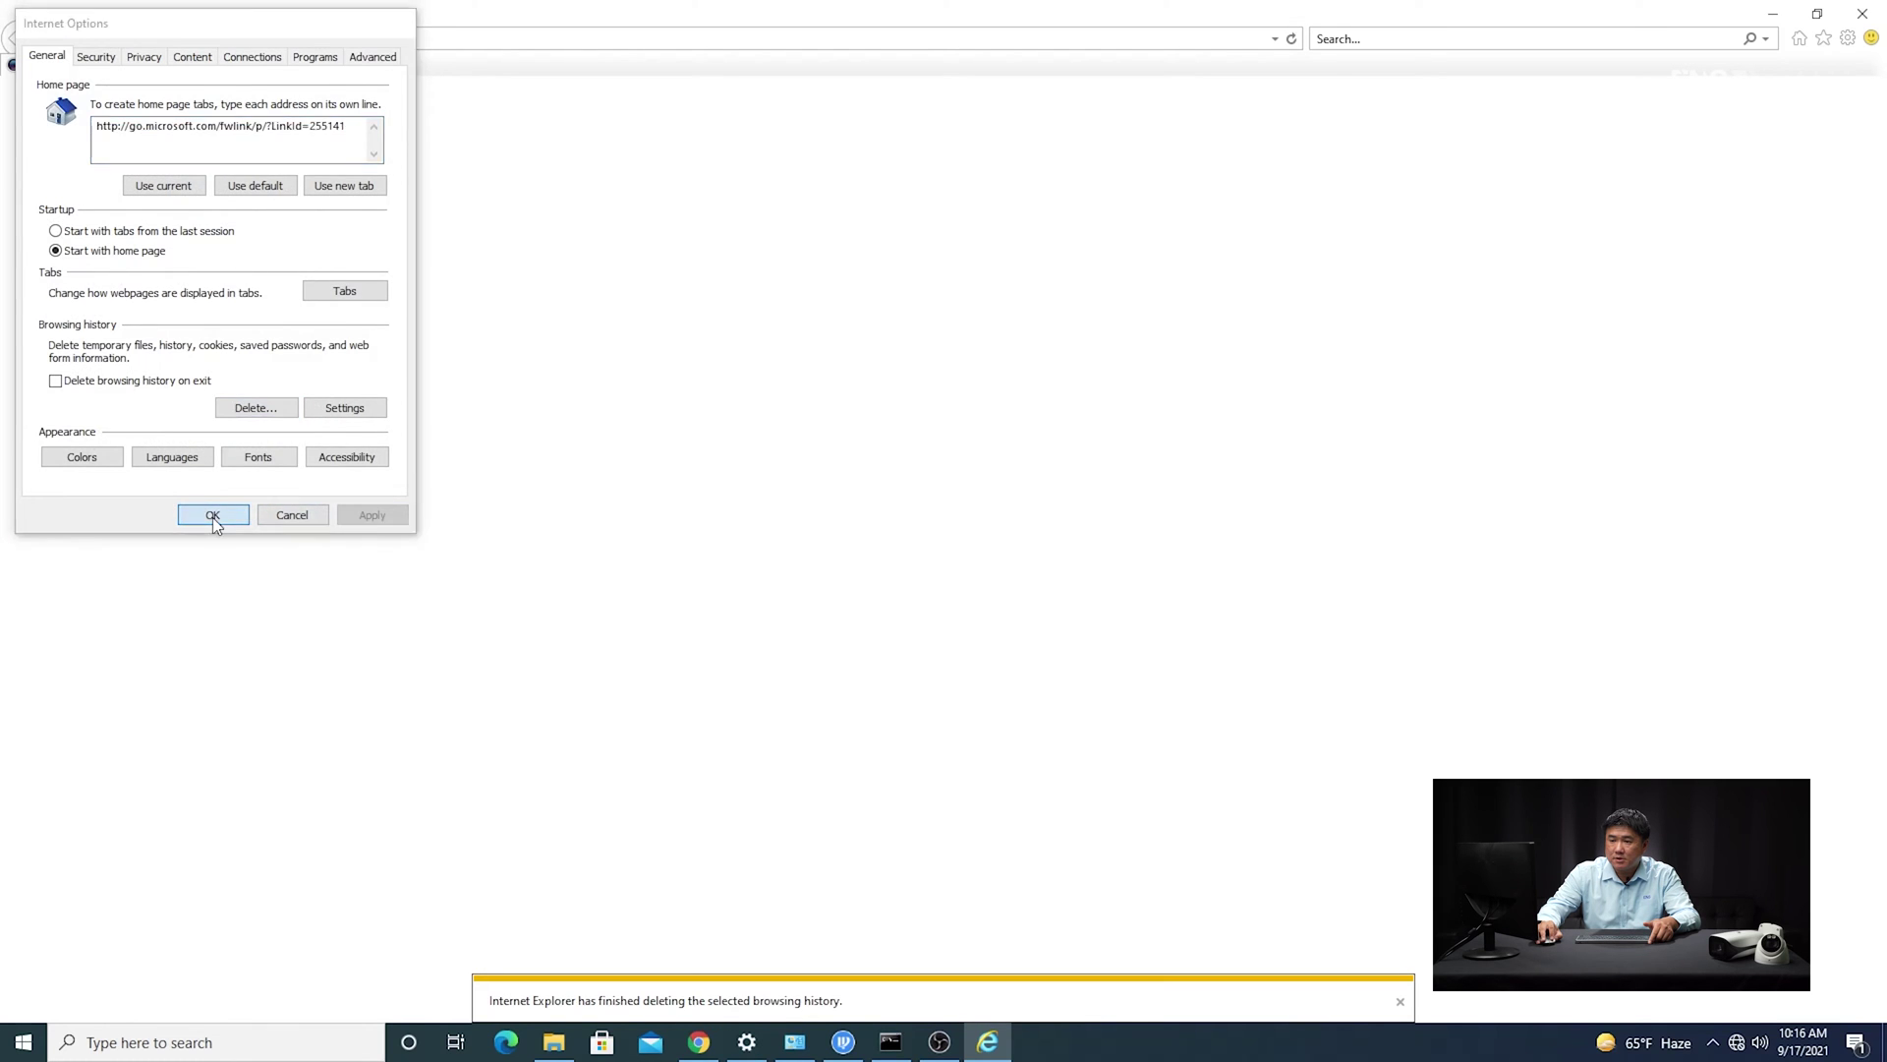
{"action": "left_click", "coordinate": [212, 515]}
Close Internet Explorer and relaunch it by searching 'internet' in Windows search.
{"action": "left_click", "coordinate": [1863, 13]}
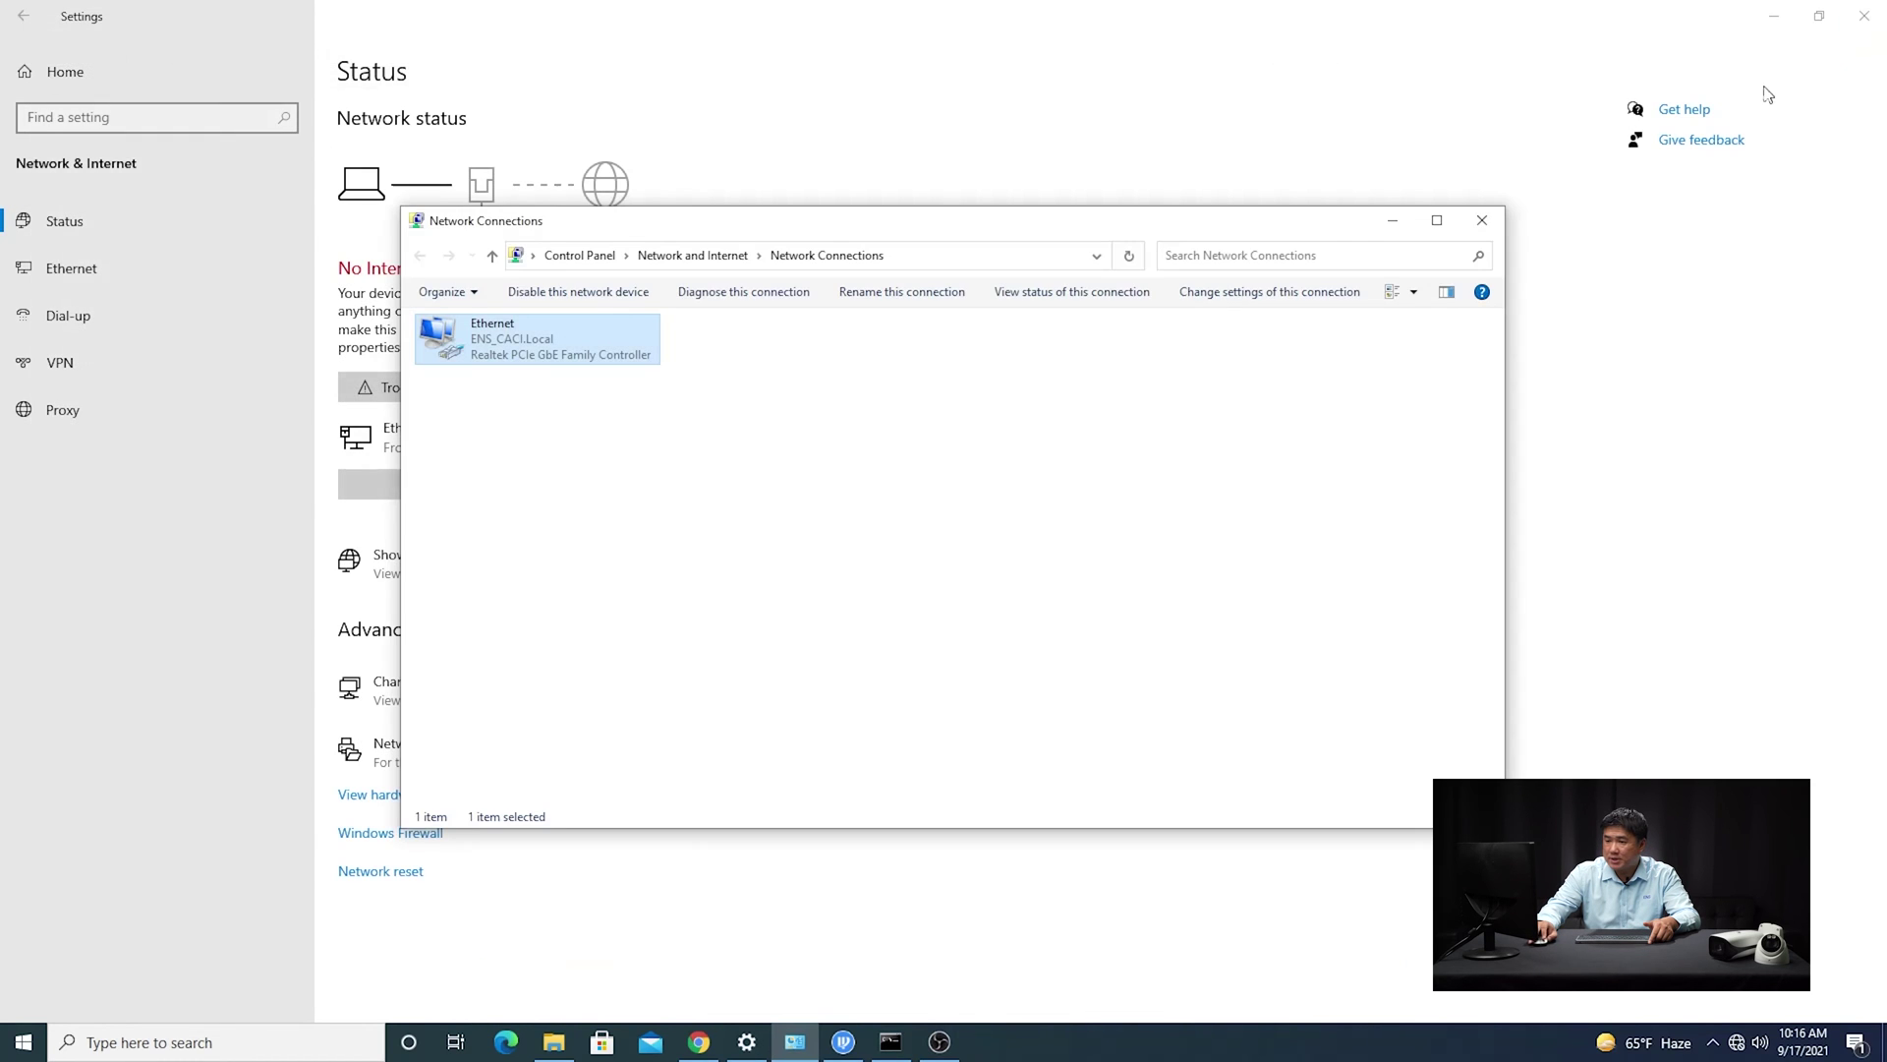
{"action": "left_click", "coordinate": [332, 1041]}
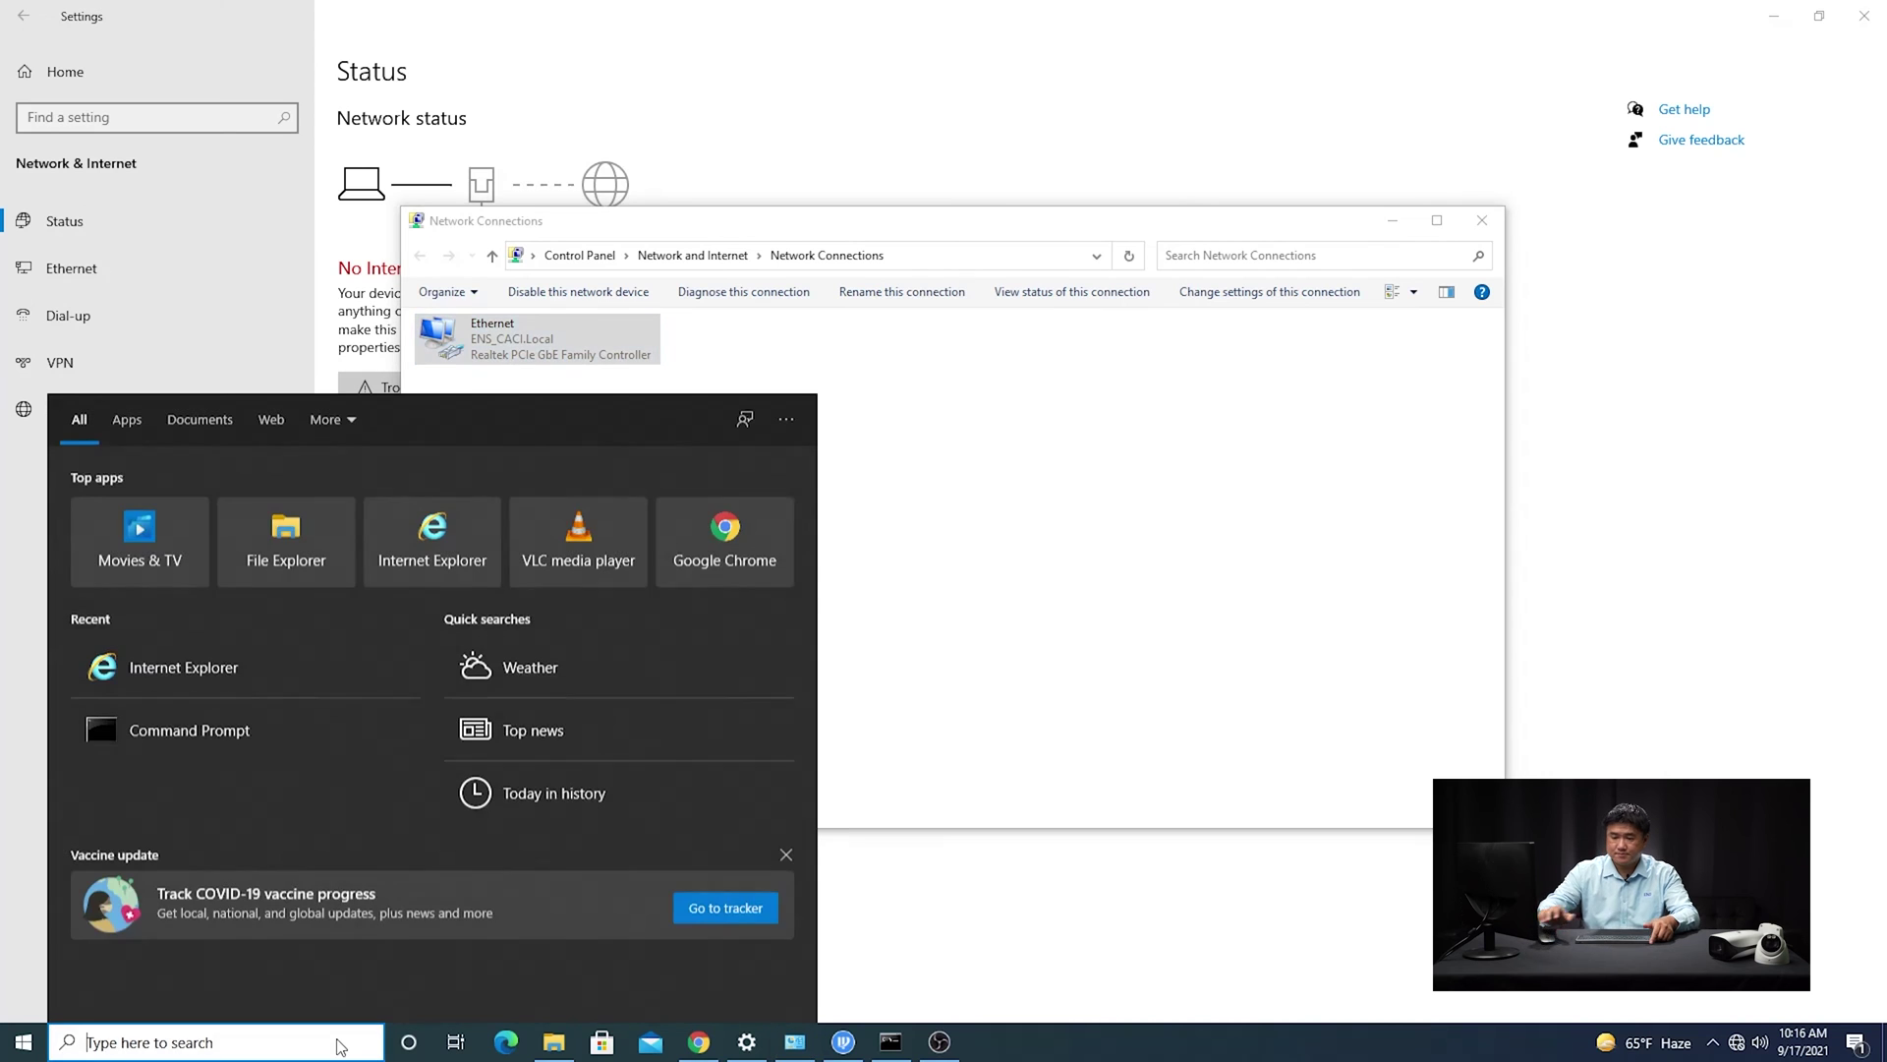
{"action": "type", "text": "internet"}
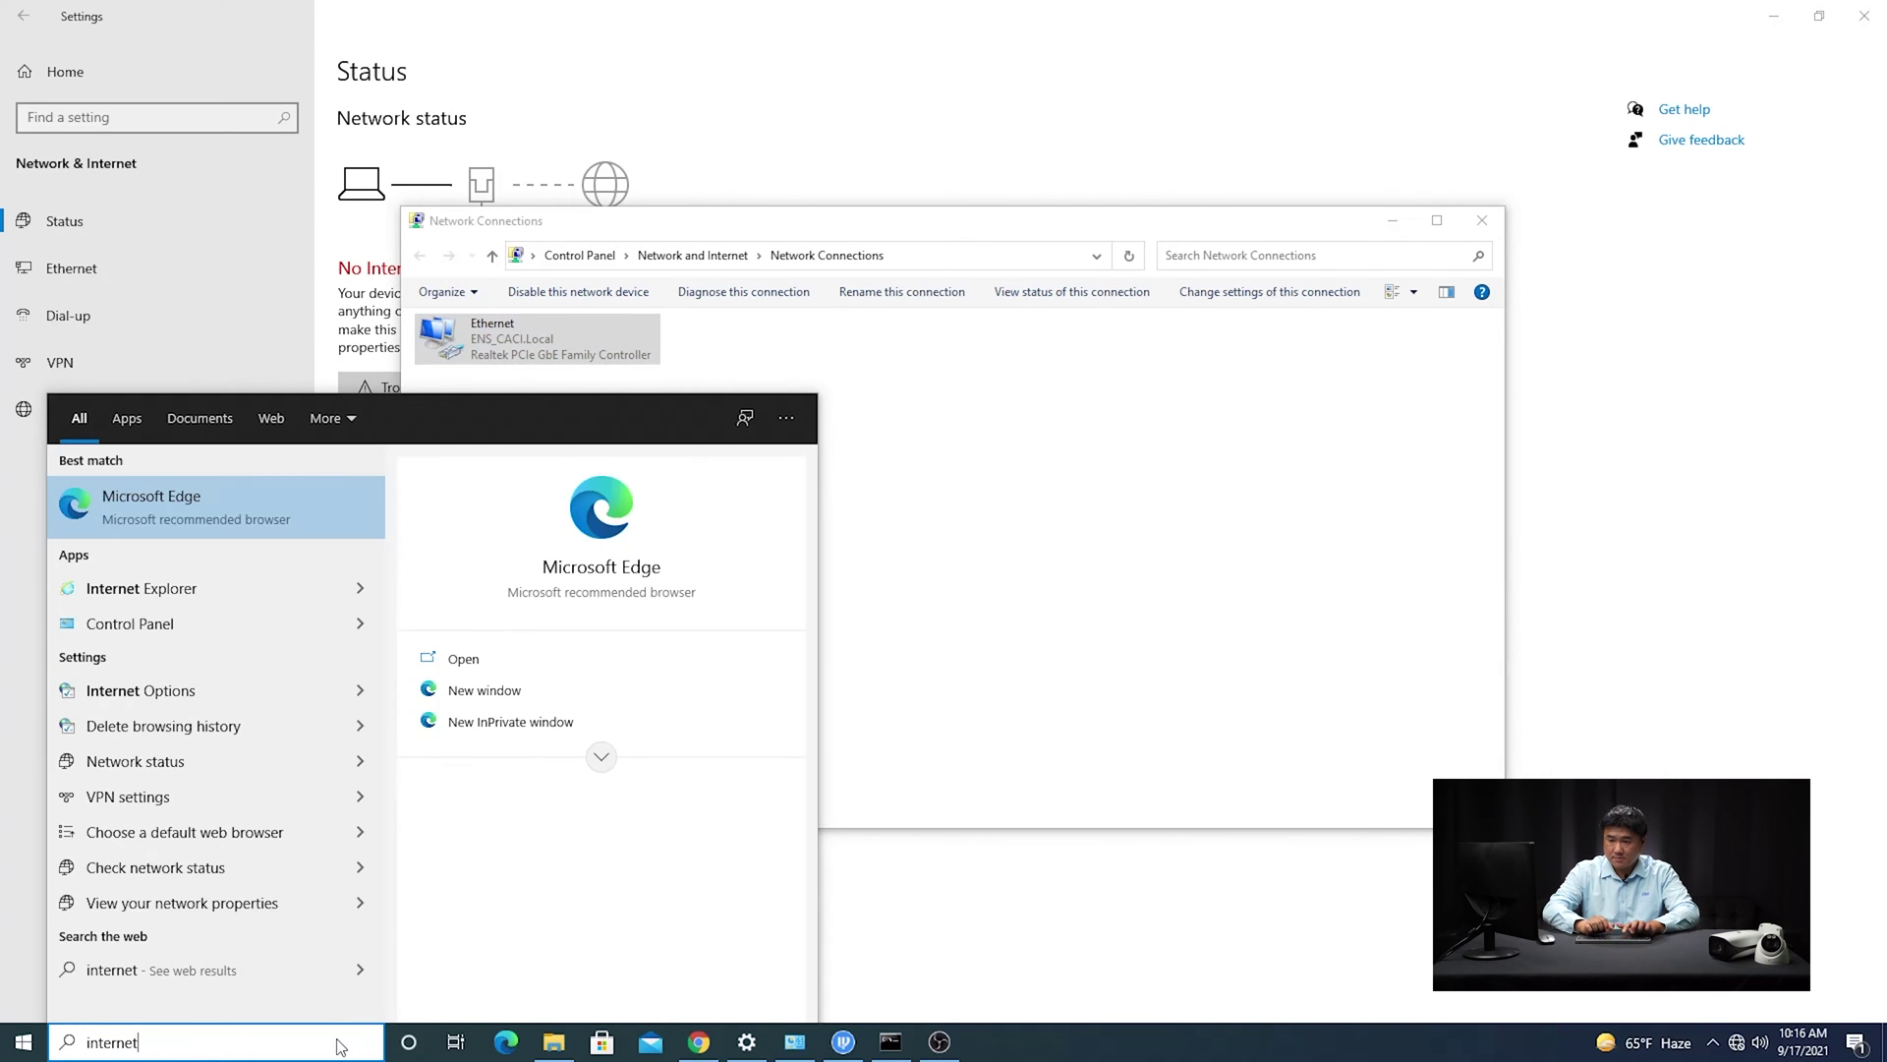
{"action": "left_click", "coordinate": [209, 590]}
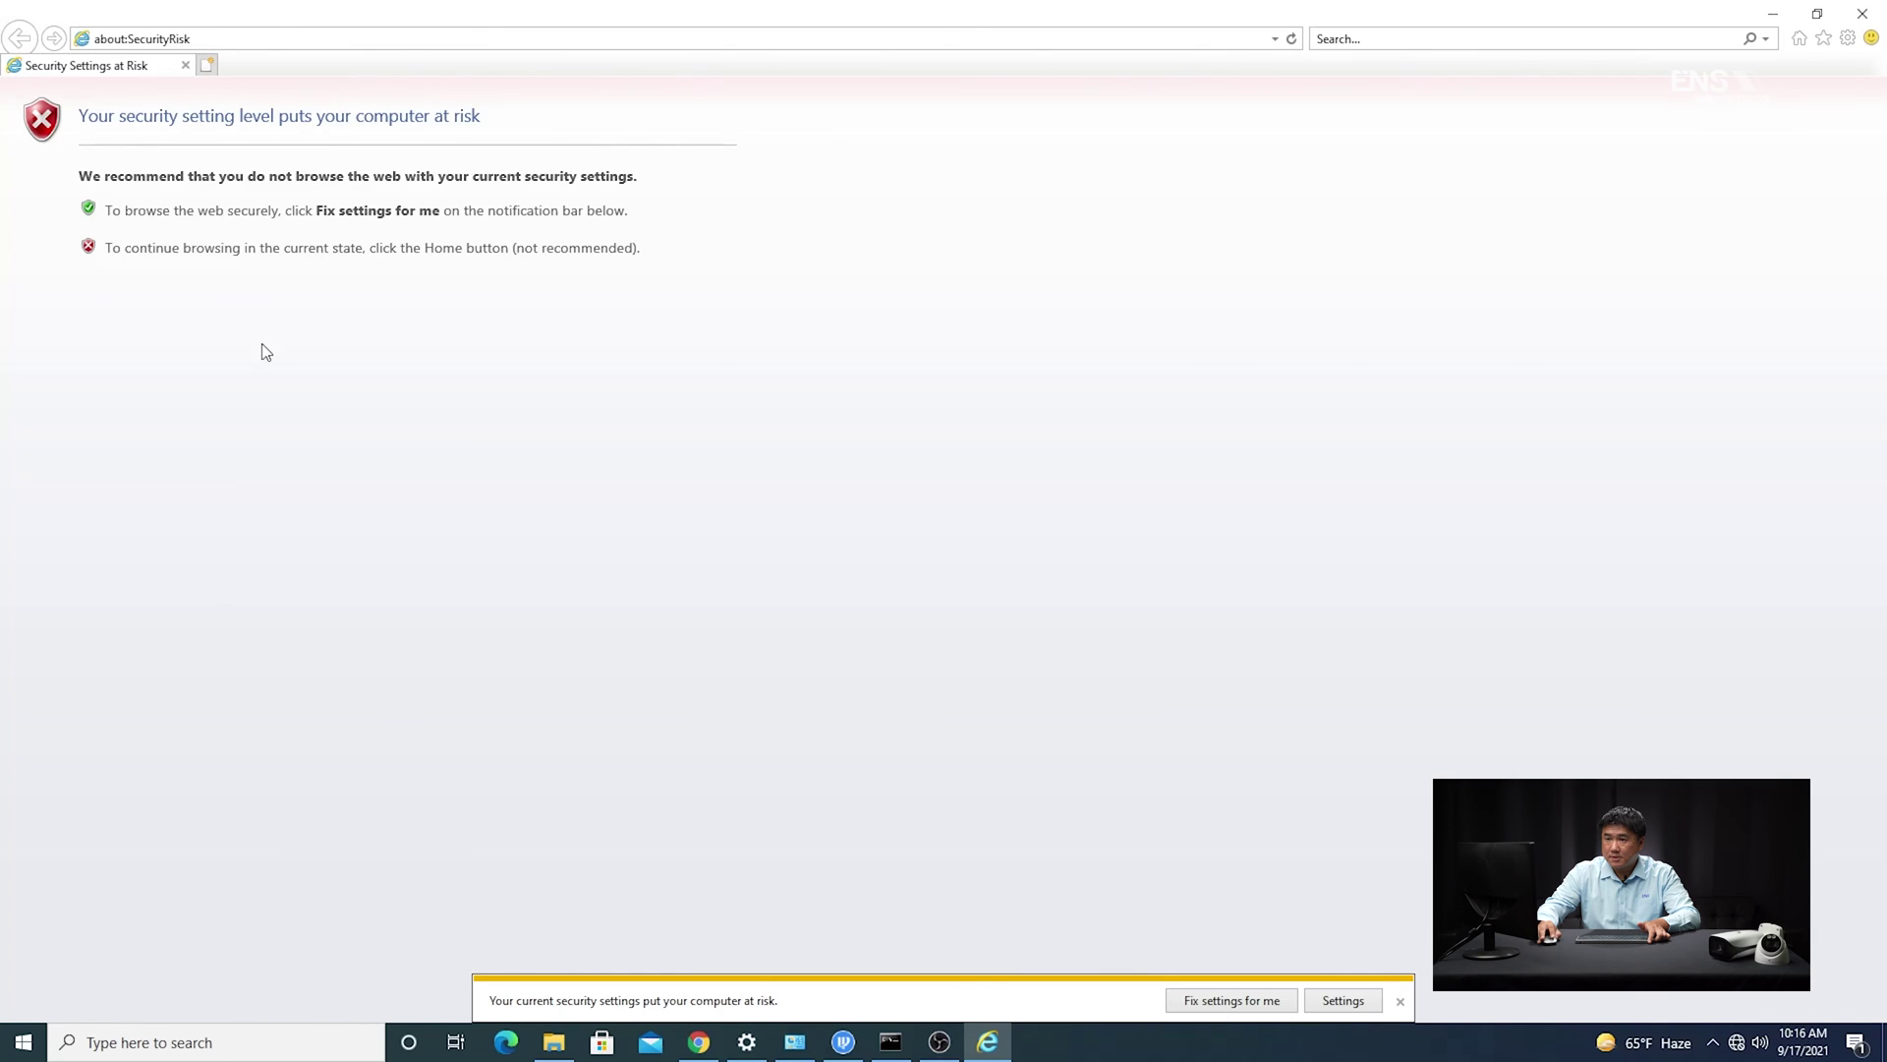
{"action": "left_click", "coordinate": [332, 40]}
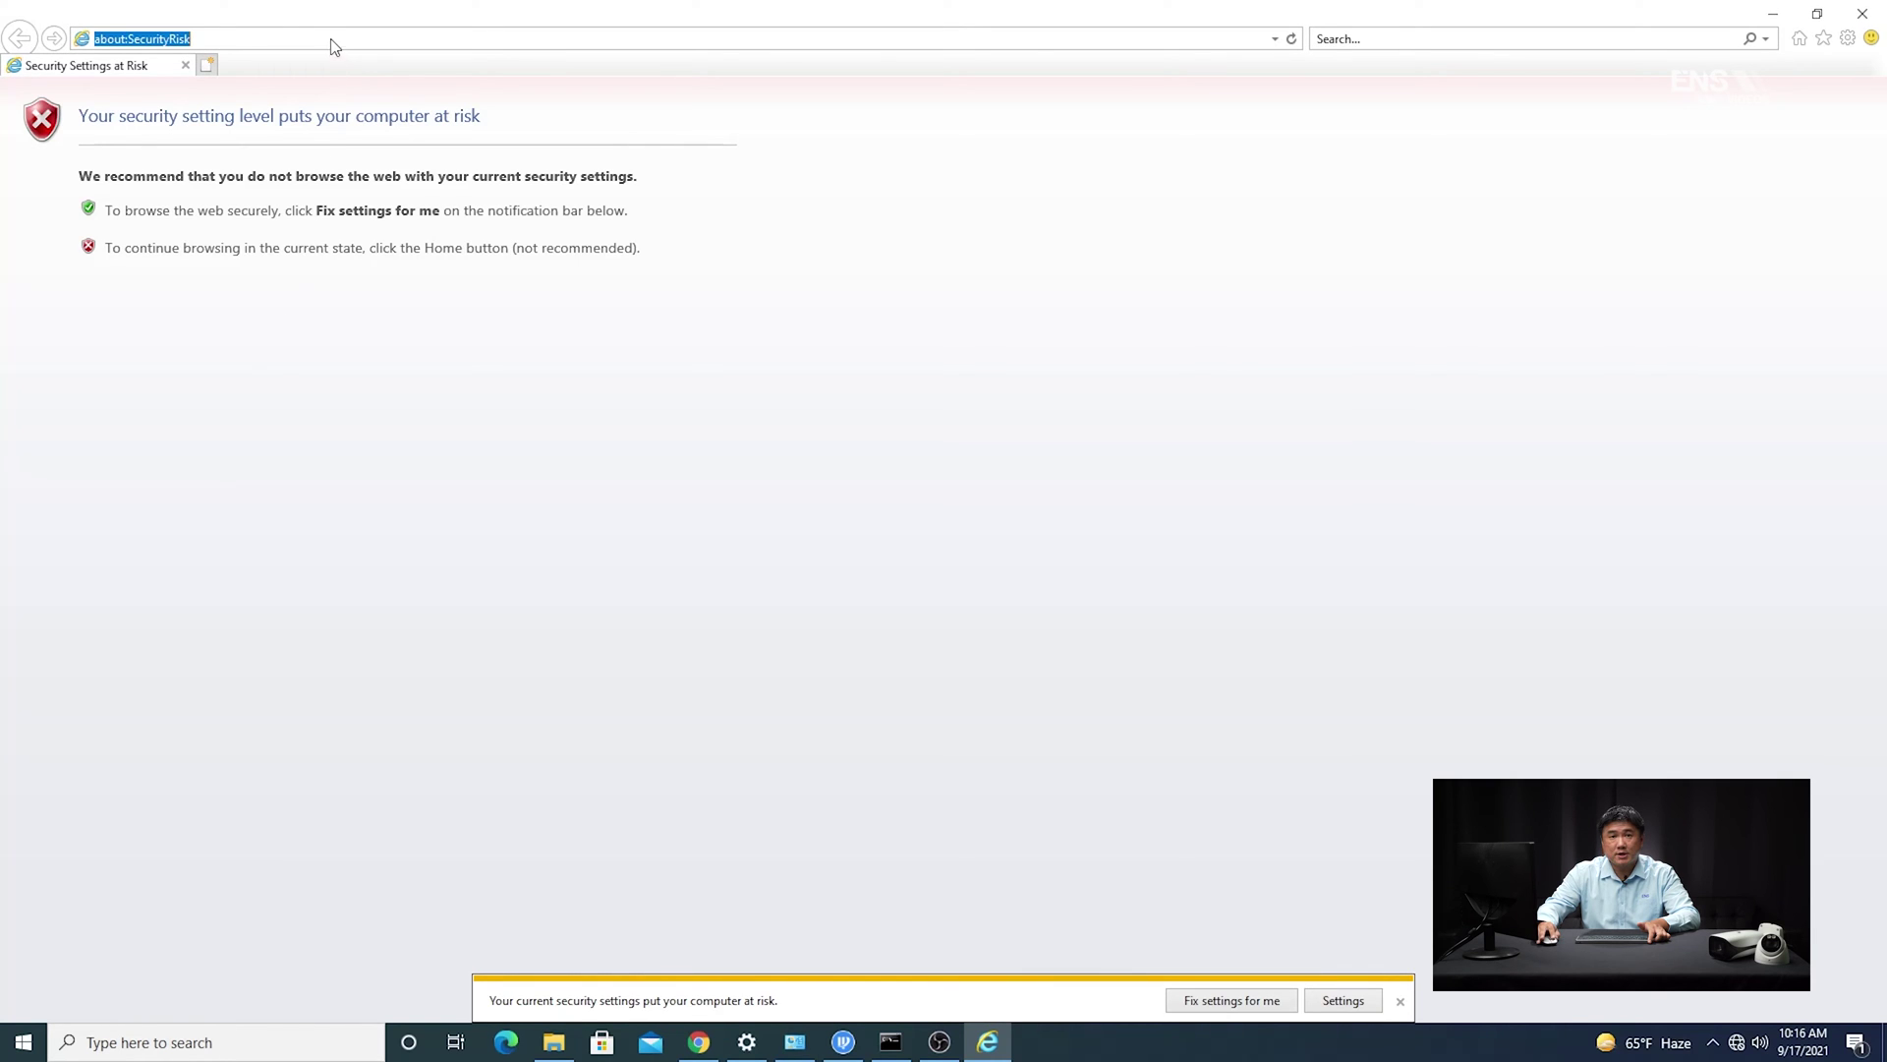
{"action": "type", "text": "http://192.1"}
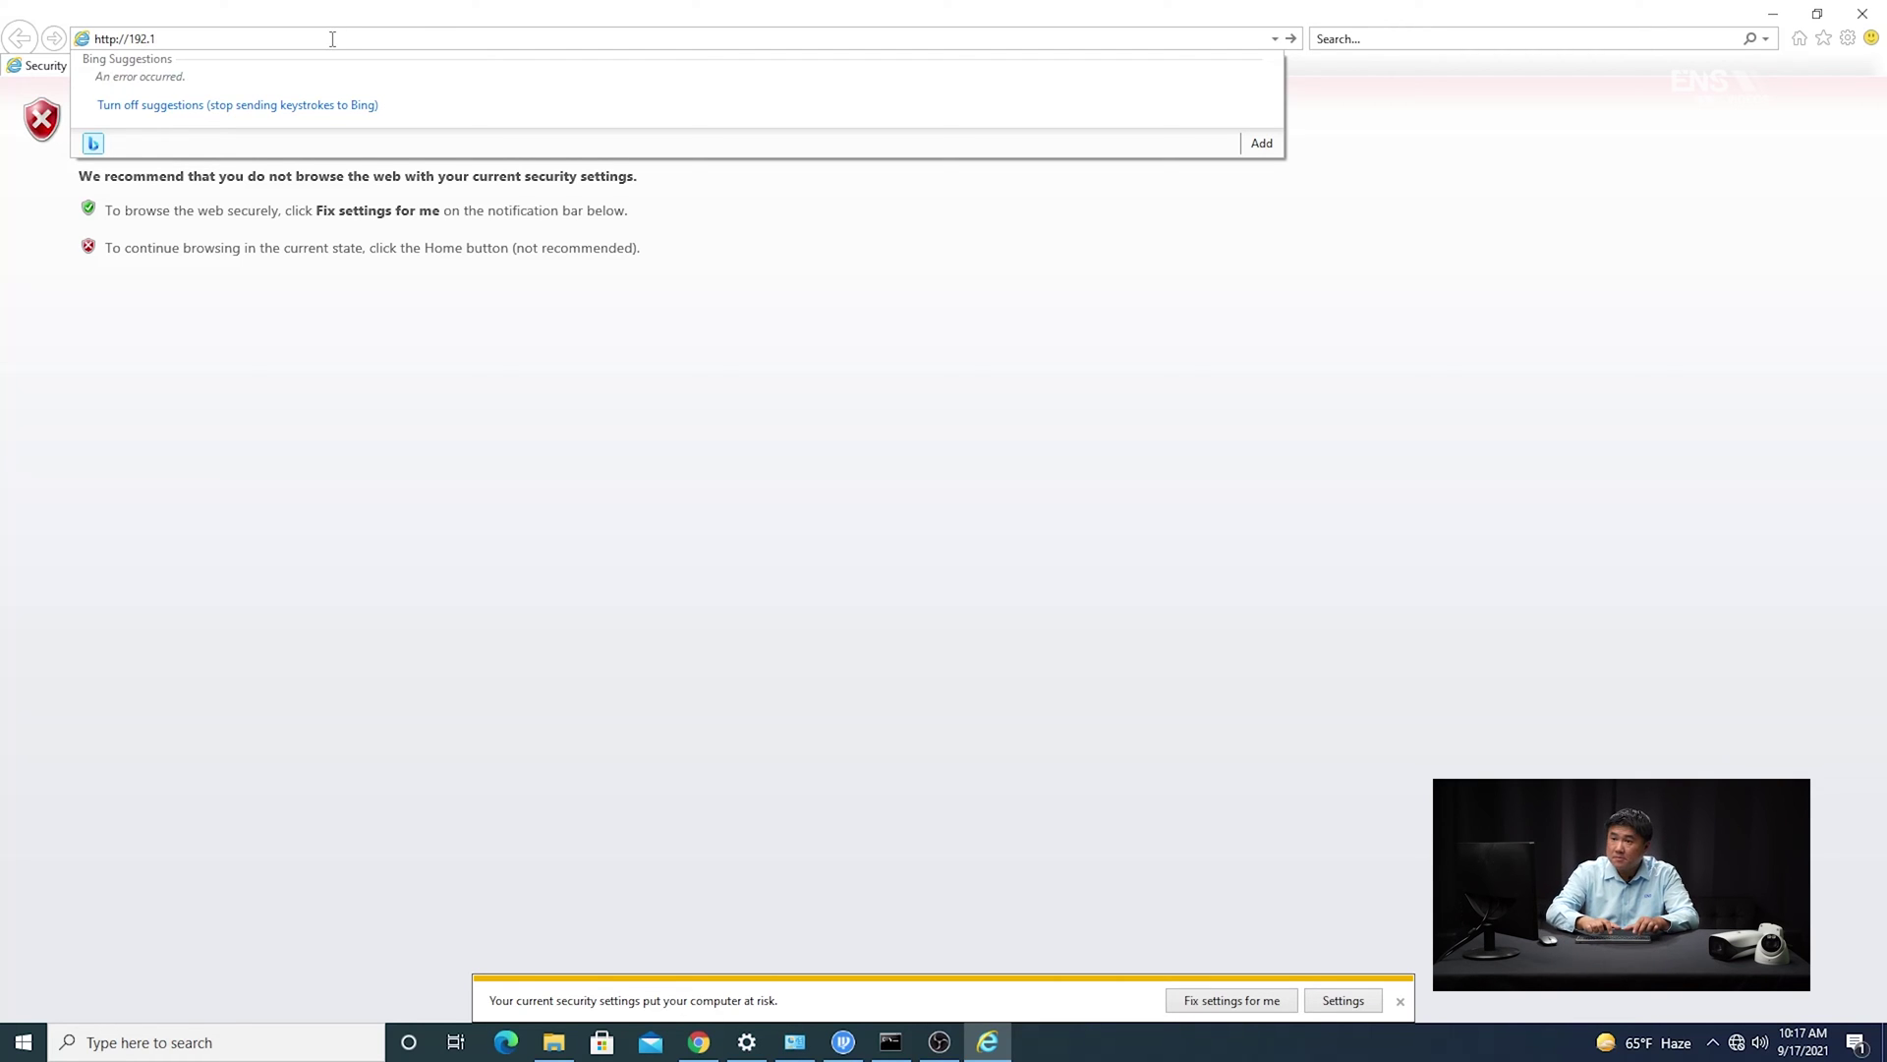
{"action": "type", "text": "68.1.108"}
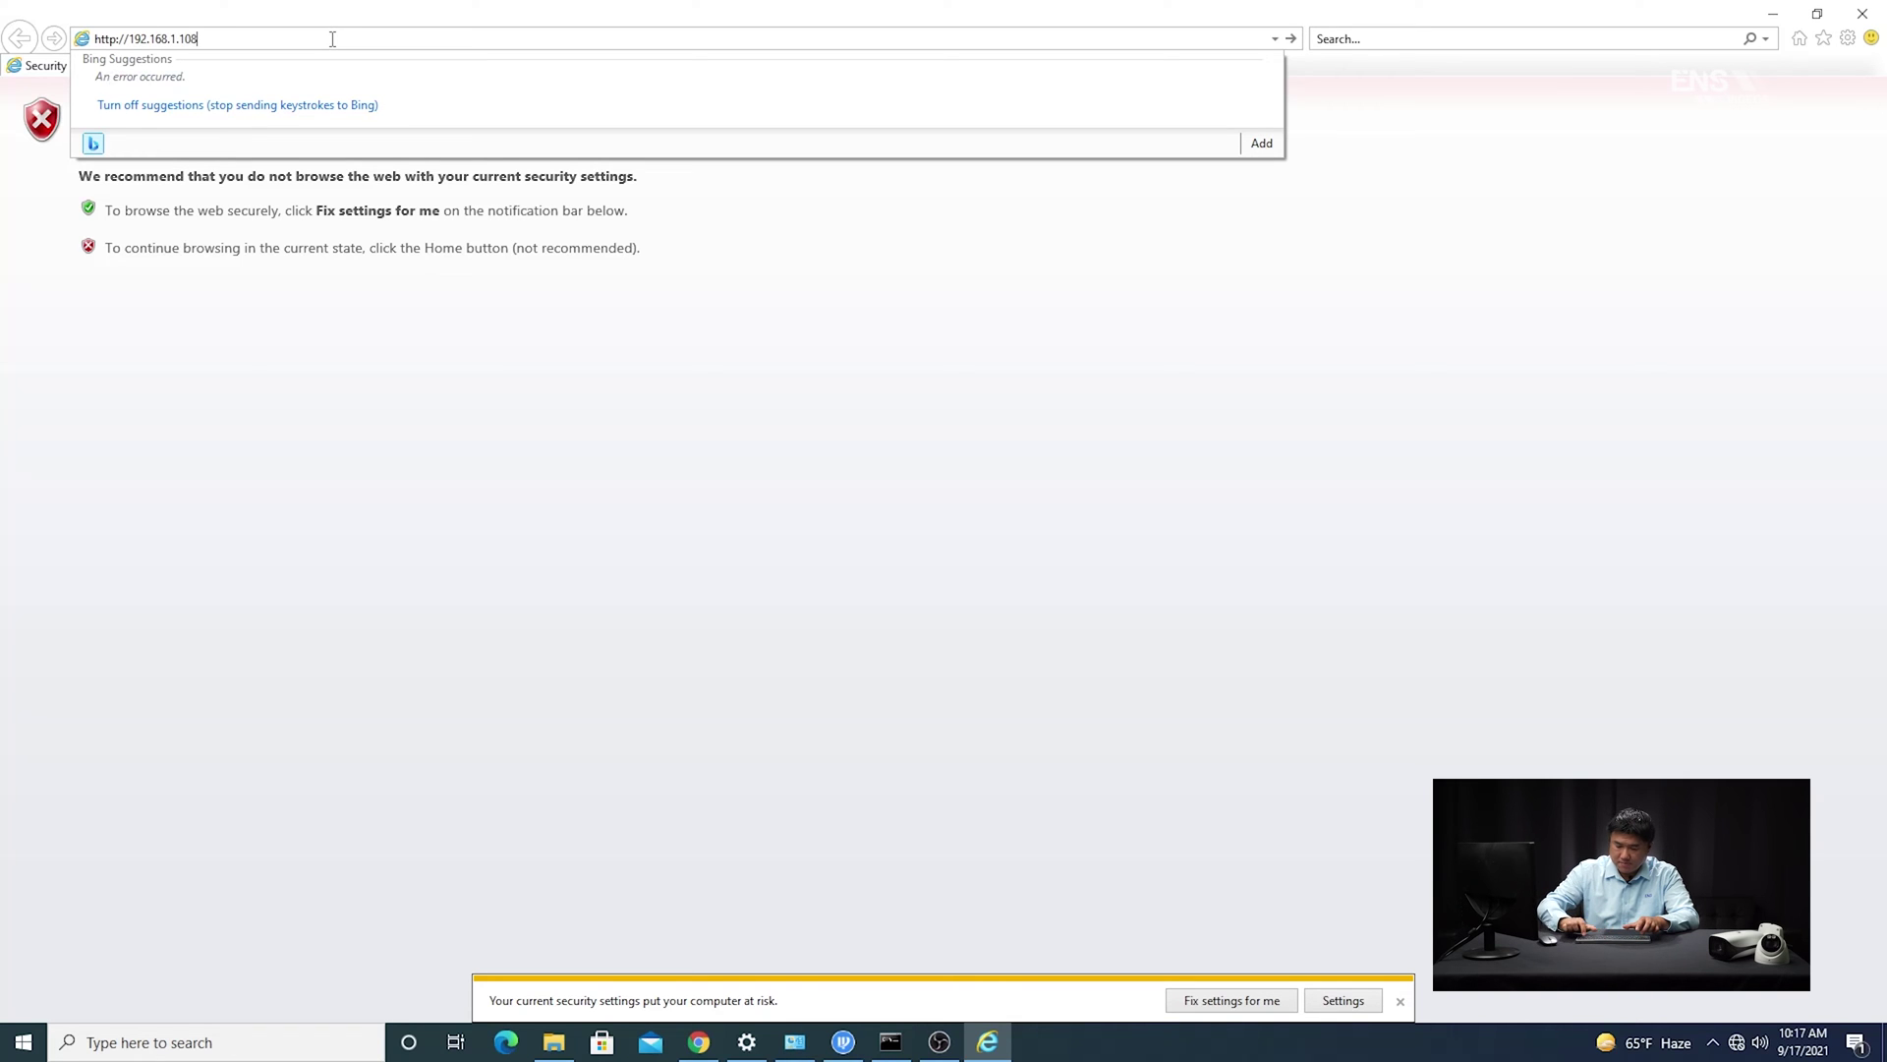
{"action": "key", "text": "Return"}
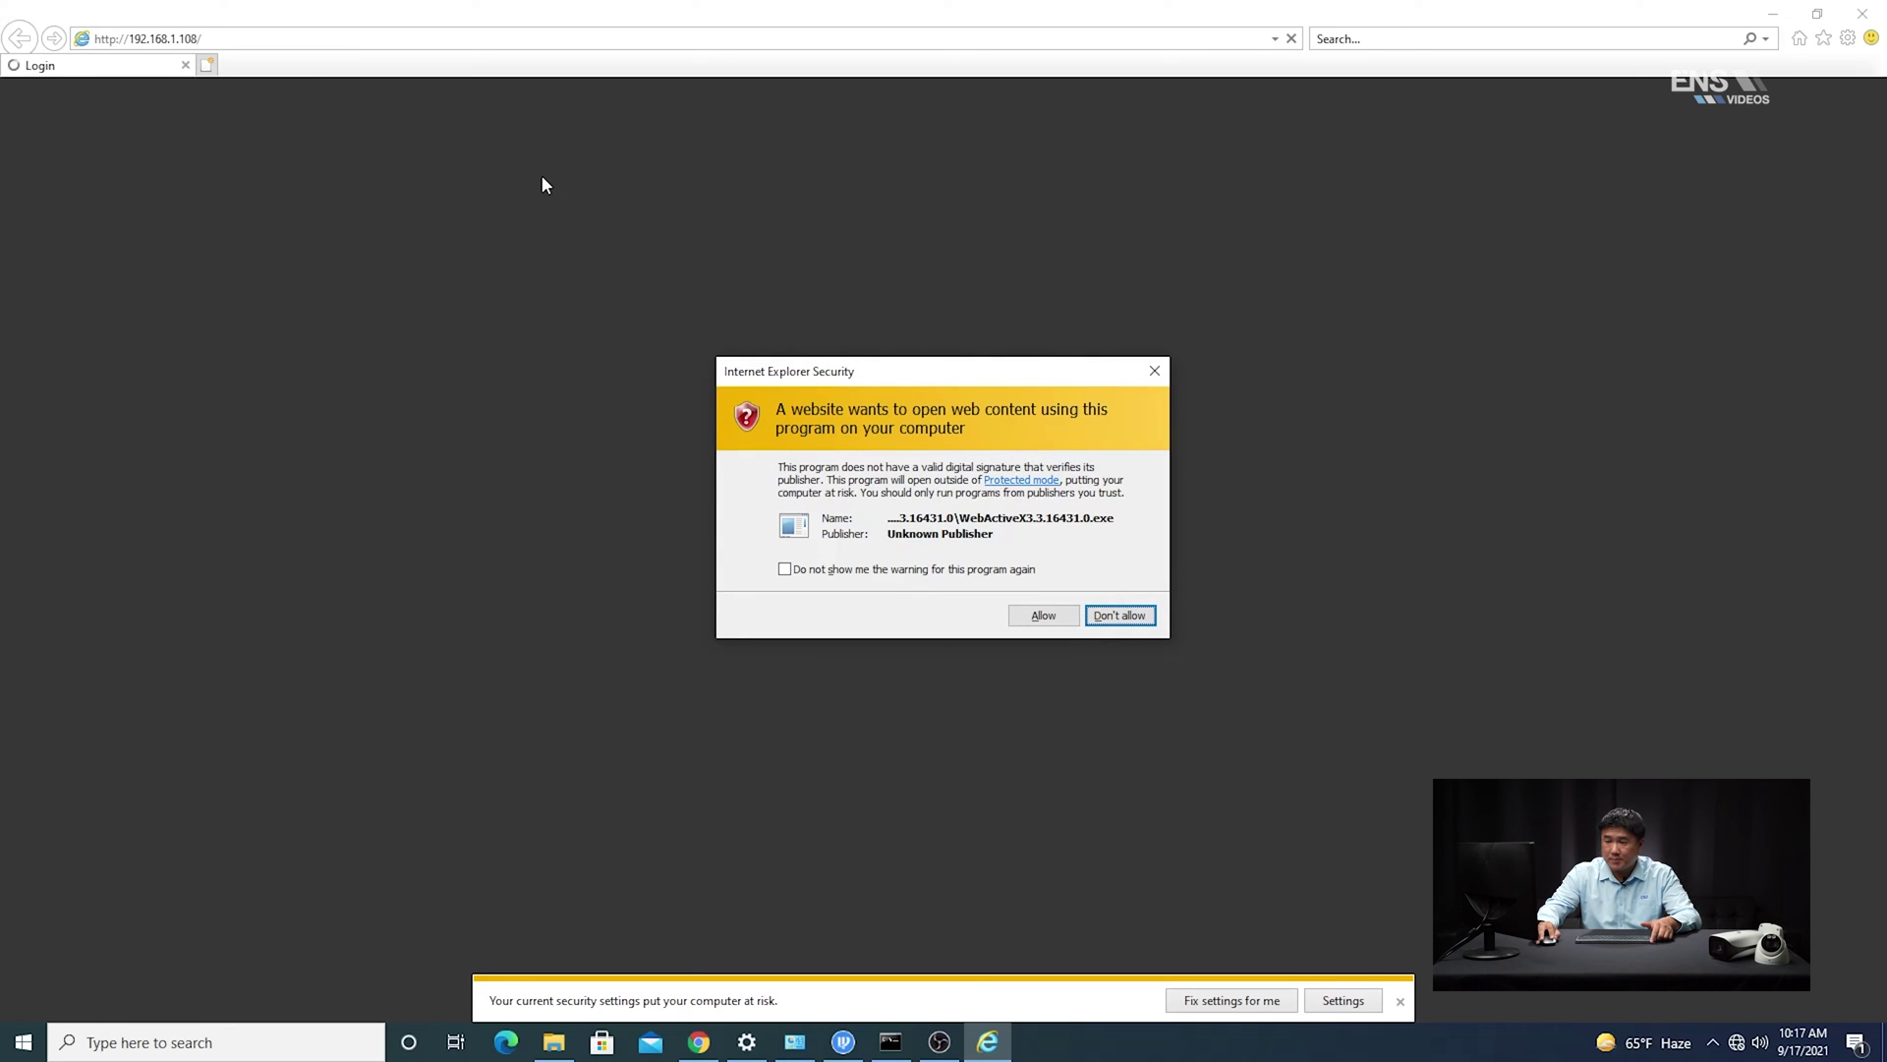
Allow the camera's WebActiveX plugin and dismiss the security notification bars.
{"action": "left_click", "coordinate": [1042, 615]}
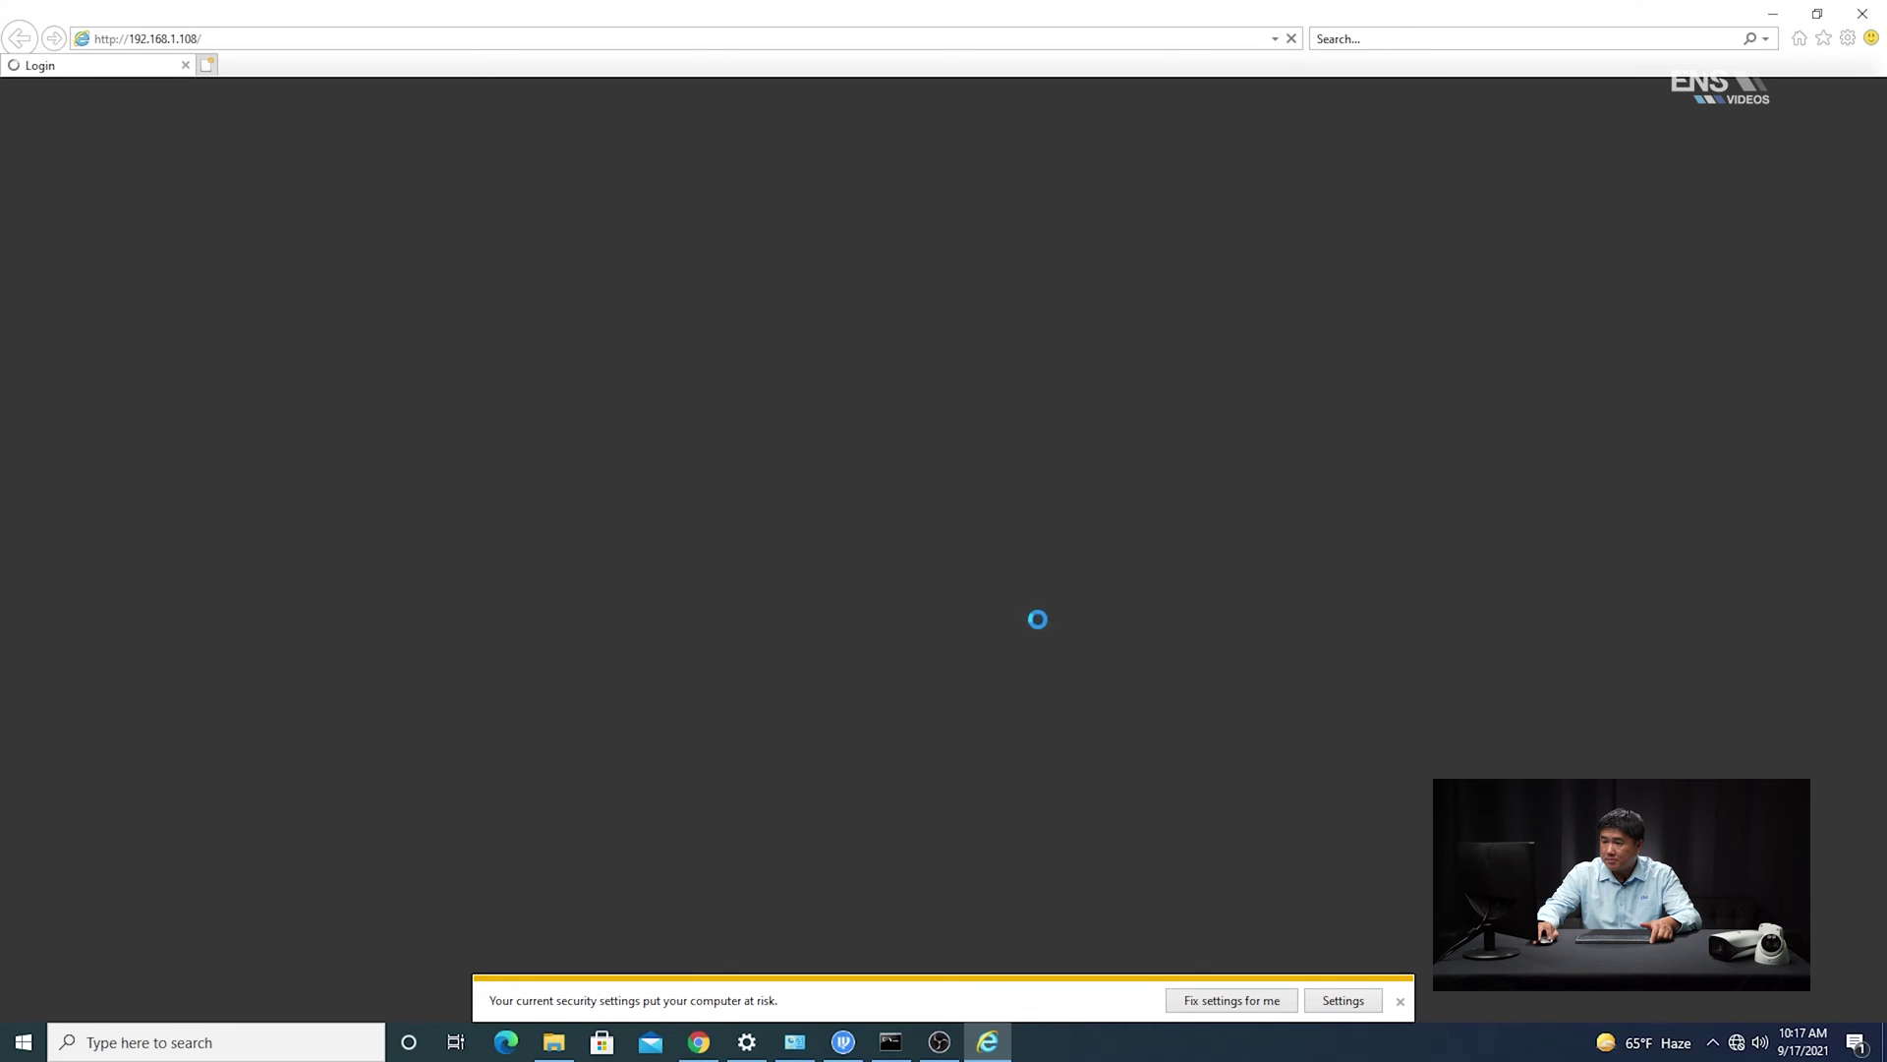
{"action": "left_click", "coordinate": [1401, 1002]}
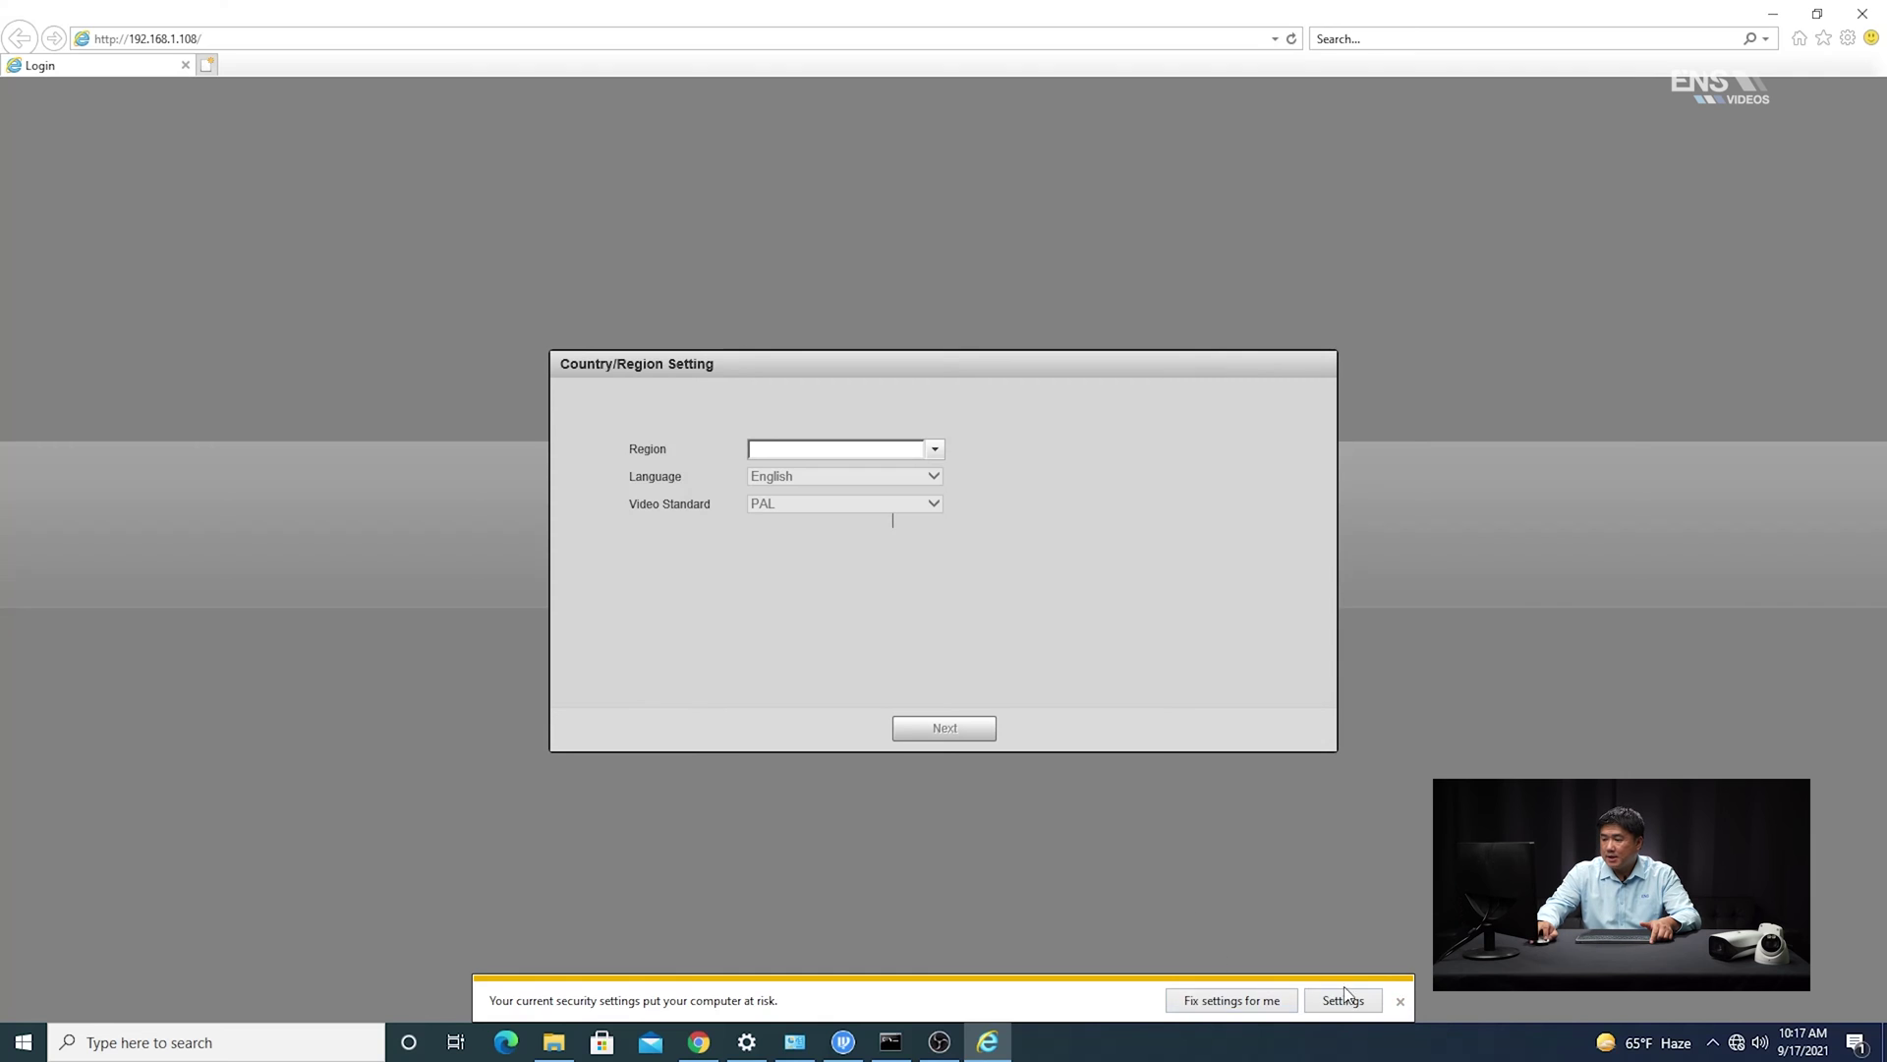
{"action": "left_click", "coordinate": [1401, 1001]}
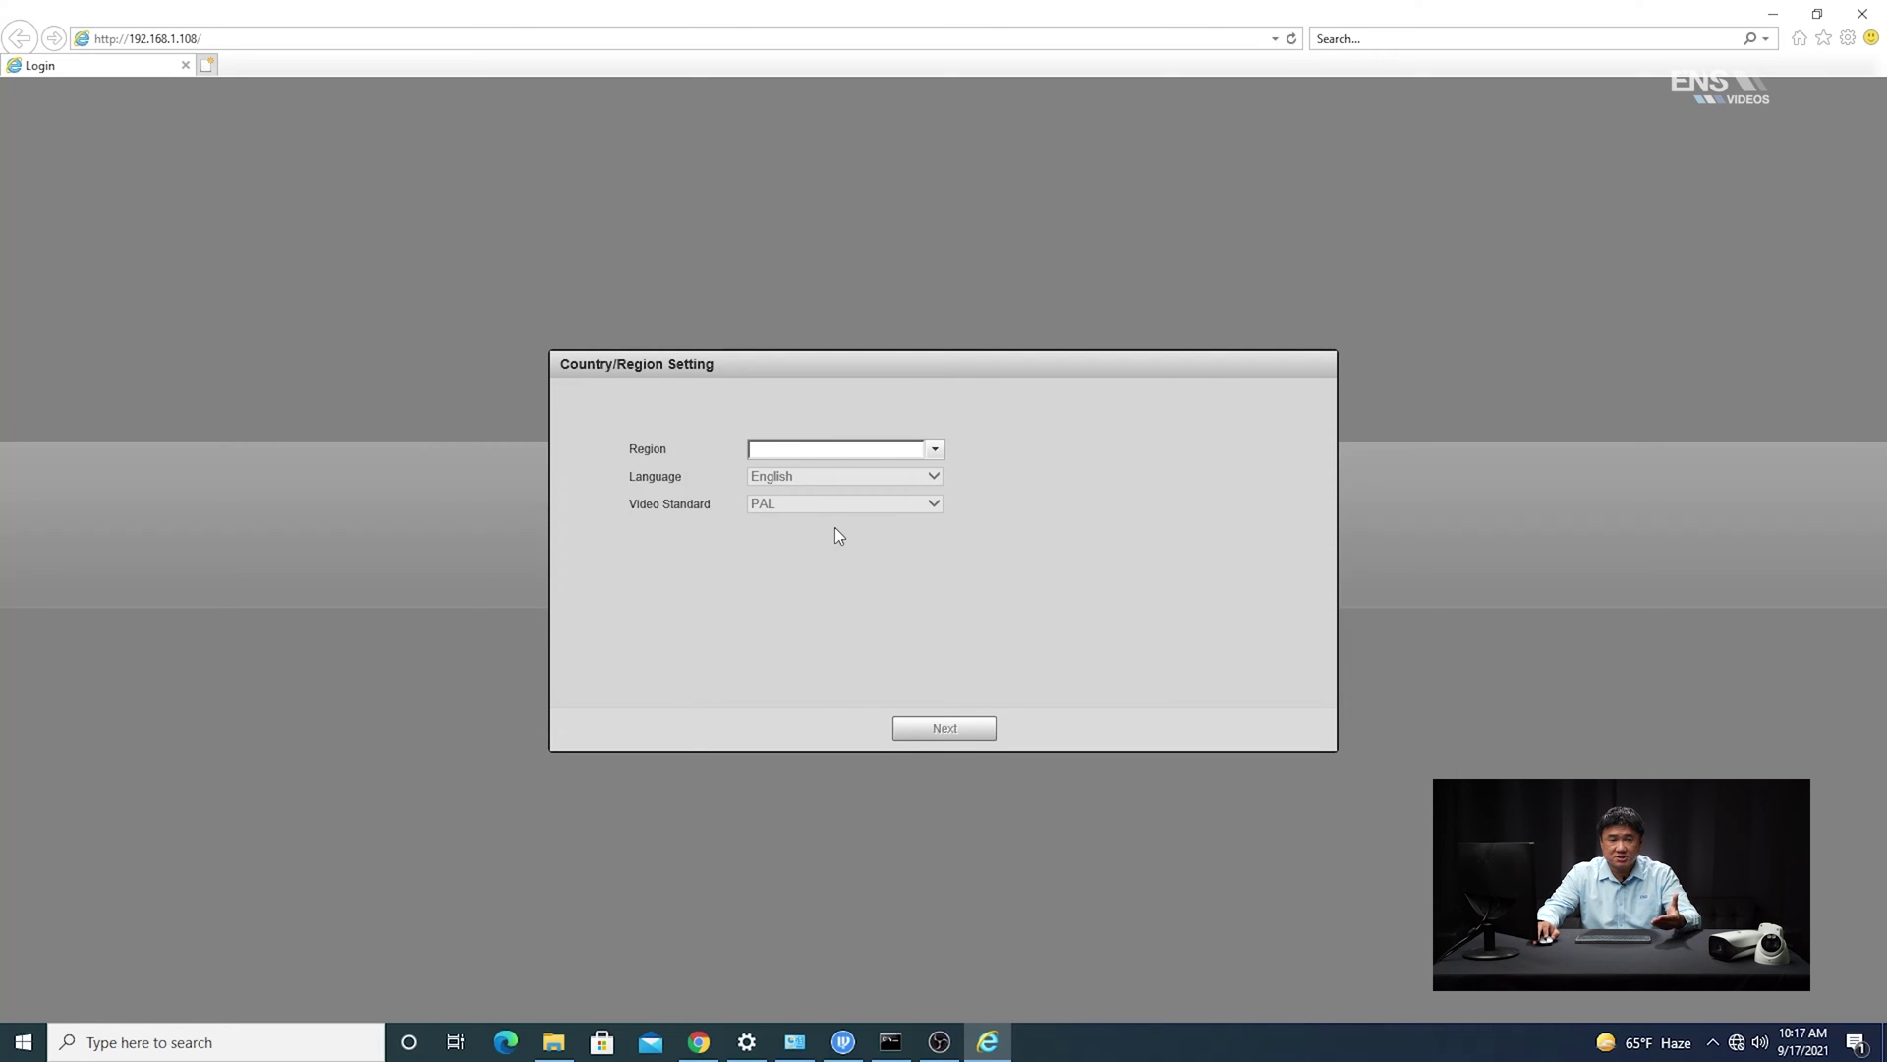
Choose United States from the camera's Region dropdown.
{"action": "left_click", "coordinate": [931, 450]}
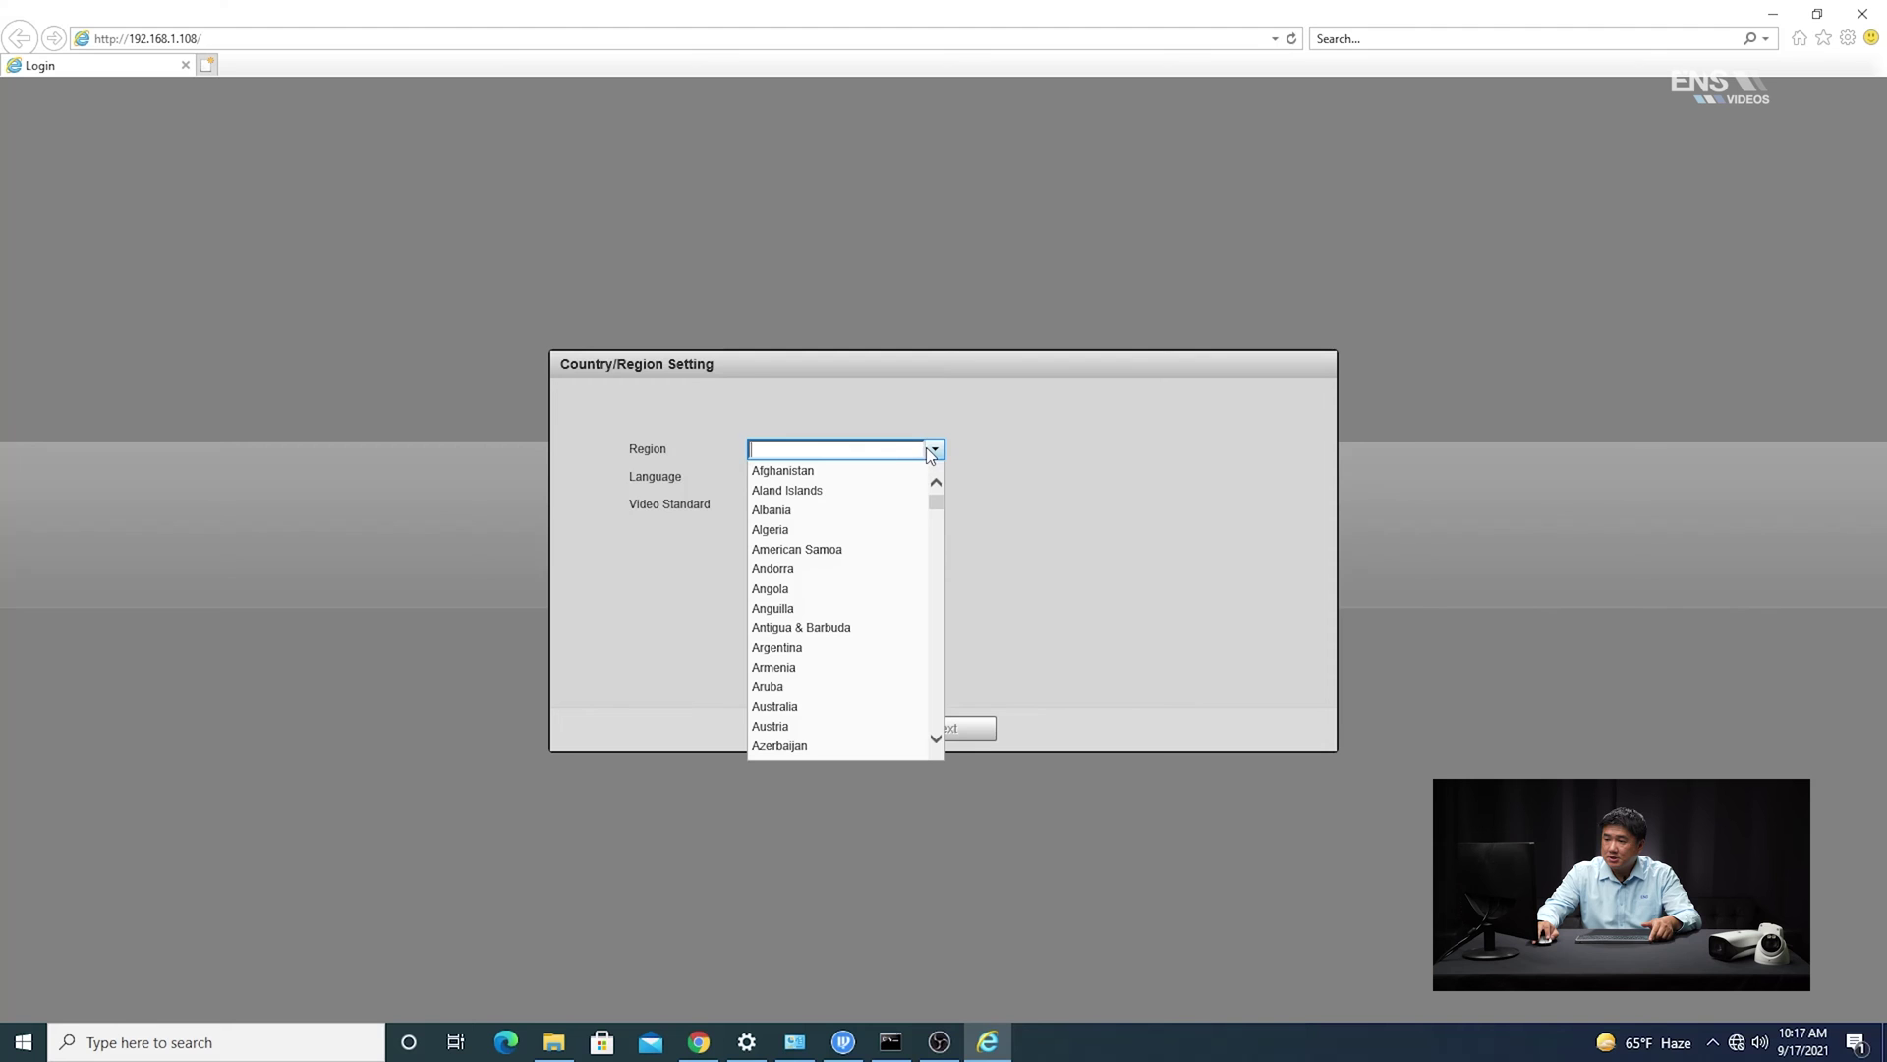
{"action": "scroll", "coordinate": [840, 561], "scroll_direction": "down", "scroll_amount": 3}
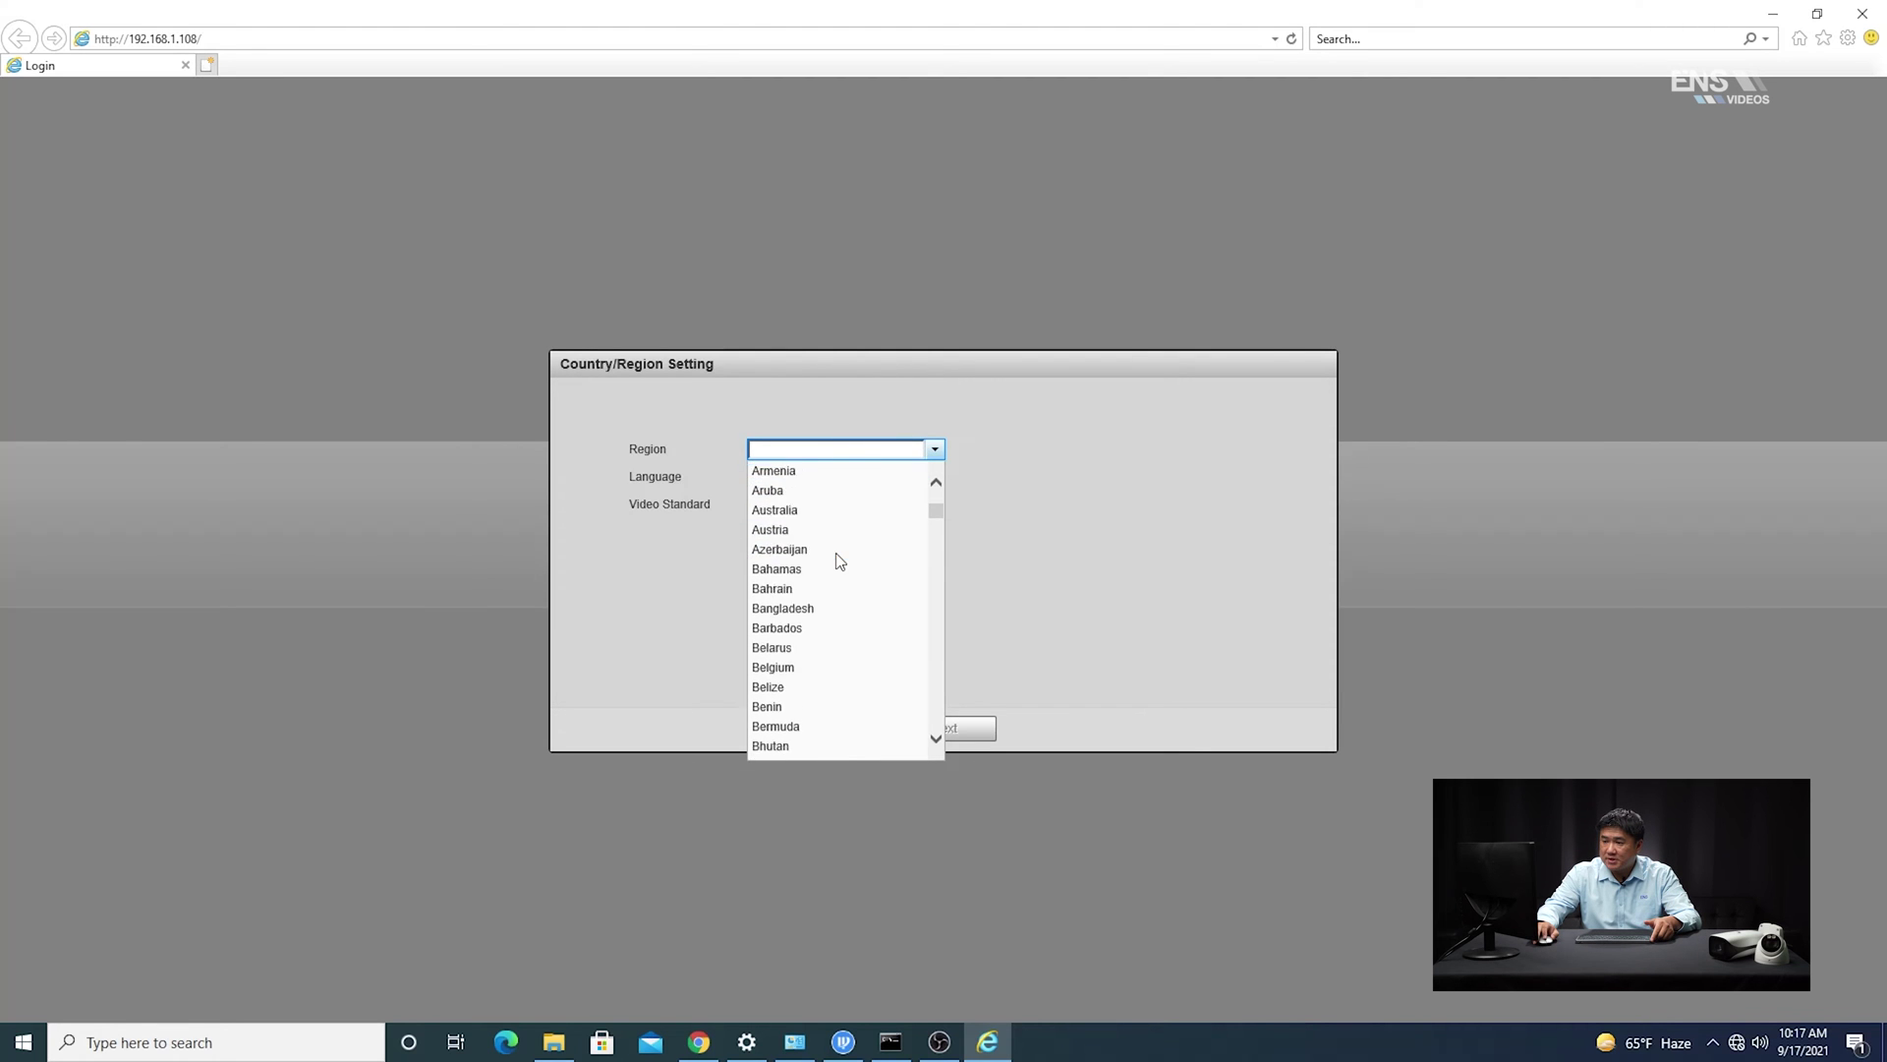
{"action": "left_click_drag", "start_coordinate": [939, 519], "coordinate": [934, 721]}
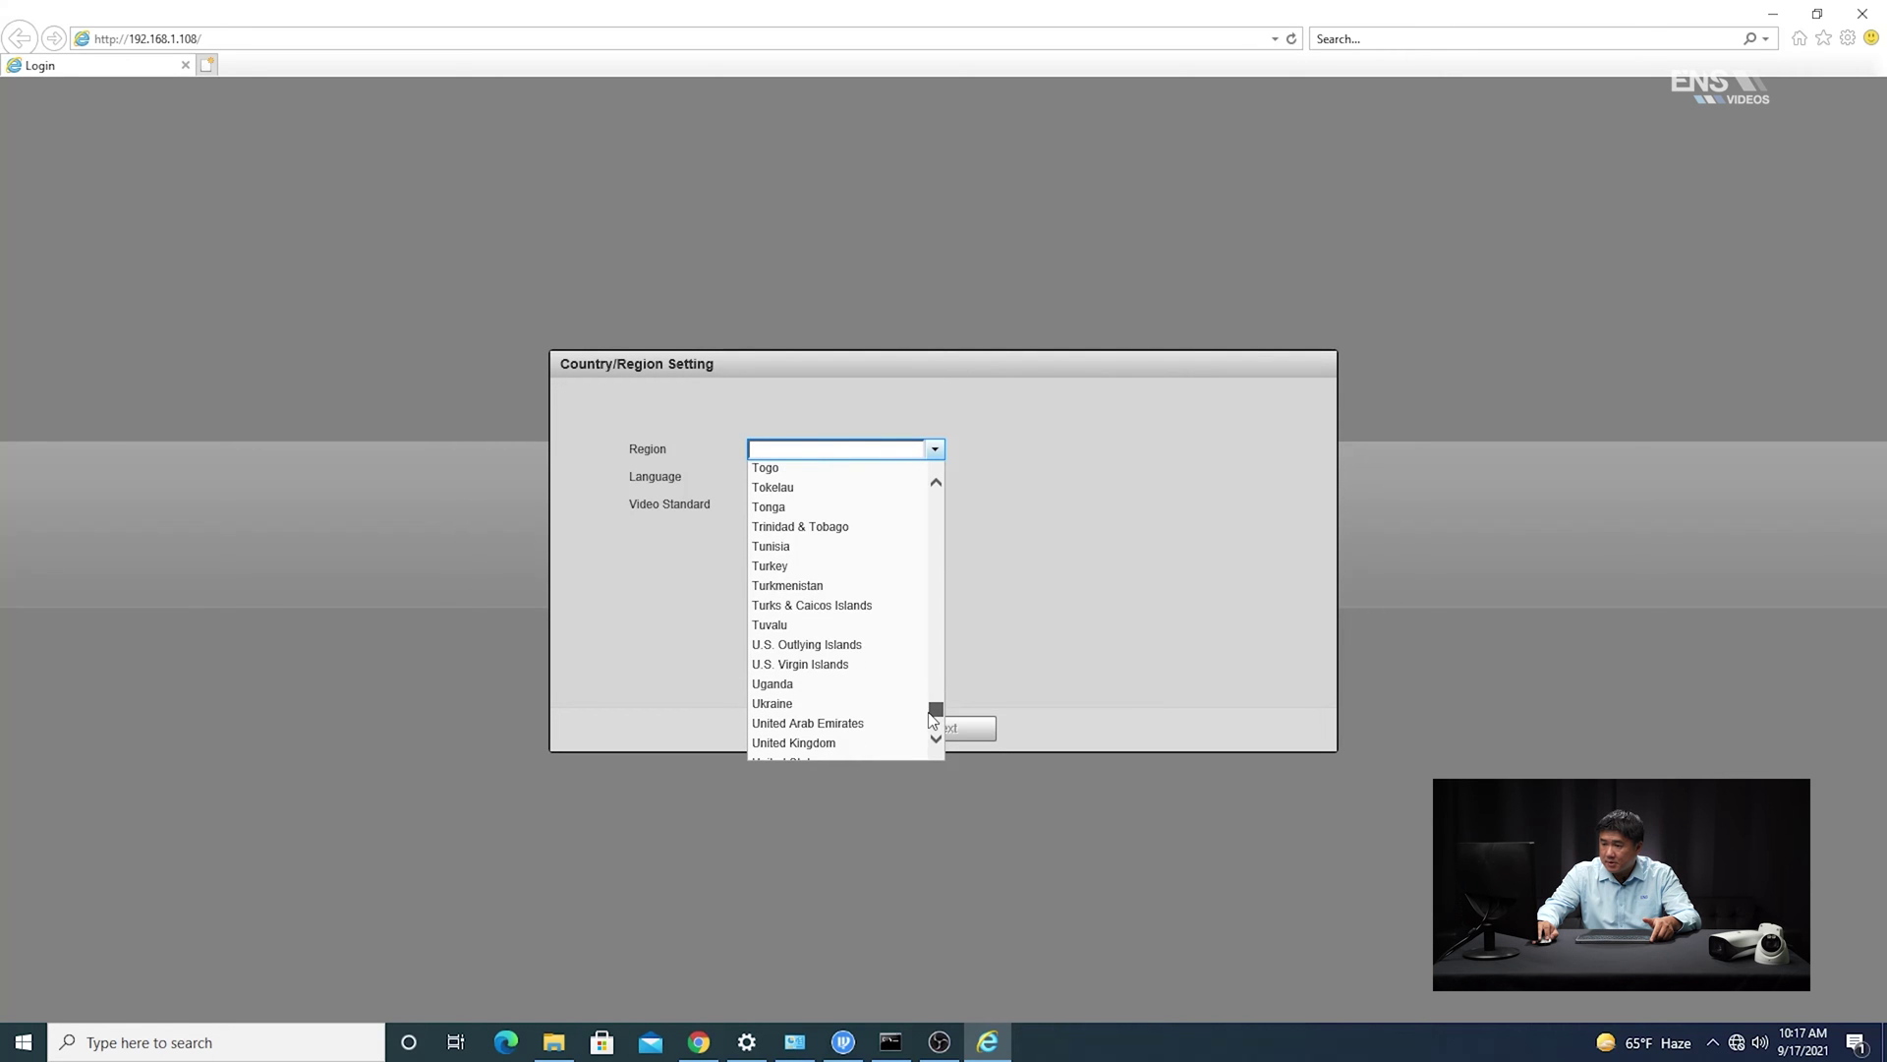
{"action": "scroll", "coordinate": [853, 718], "scroll_direction": "down", "scroll_amount": 1}
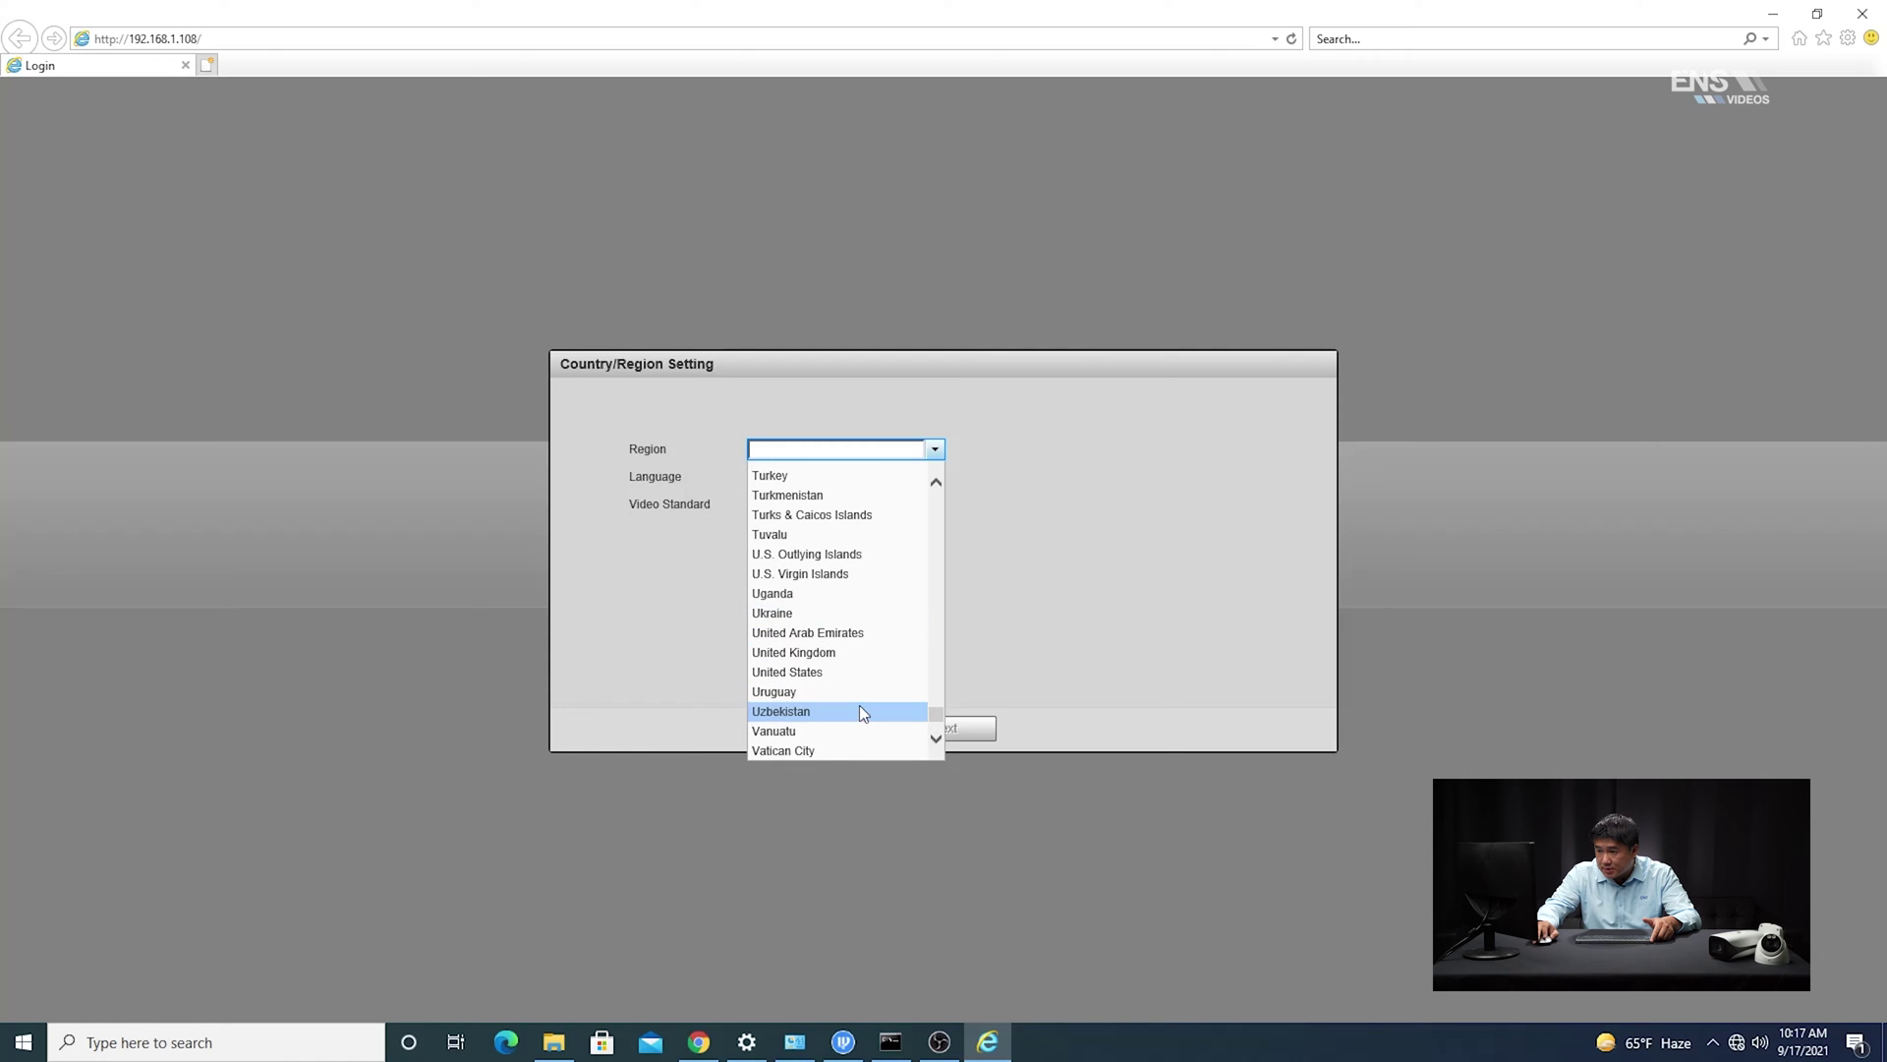
{"action": "left_click", "coordinate": [838, 674]}
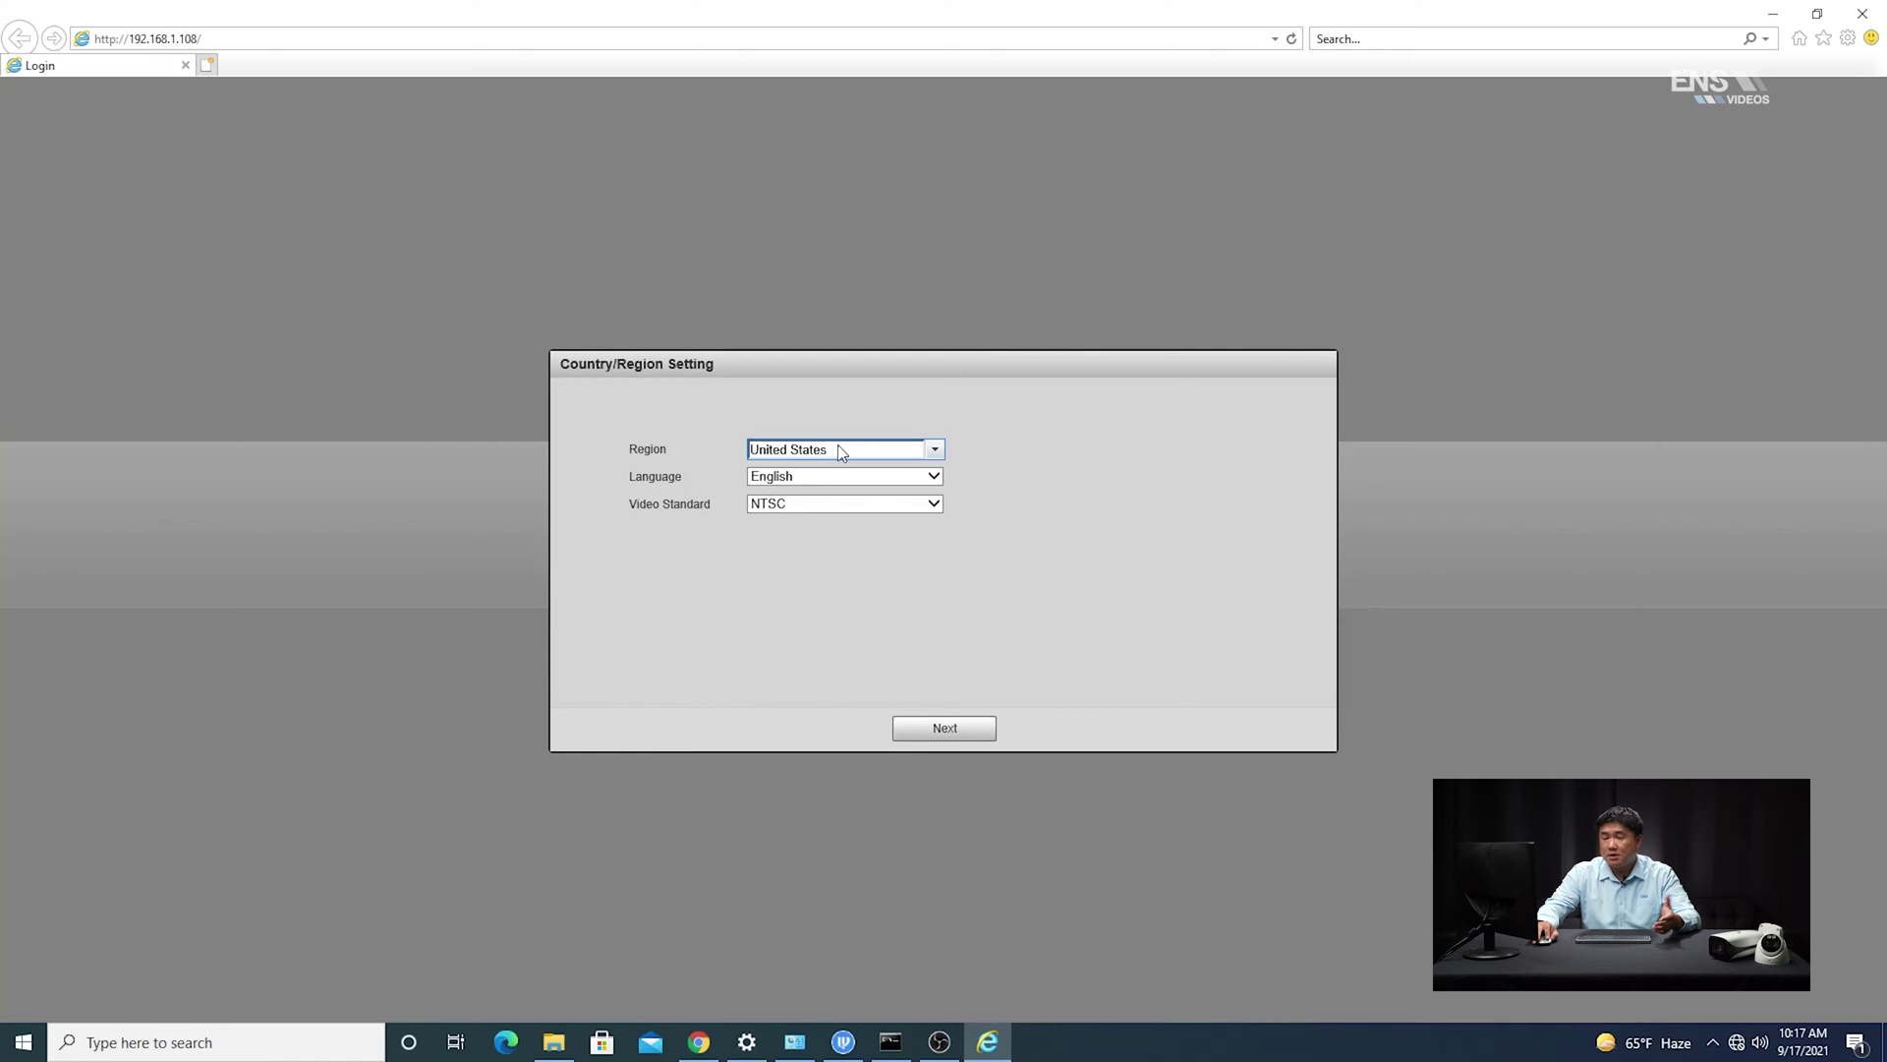
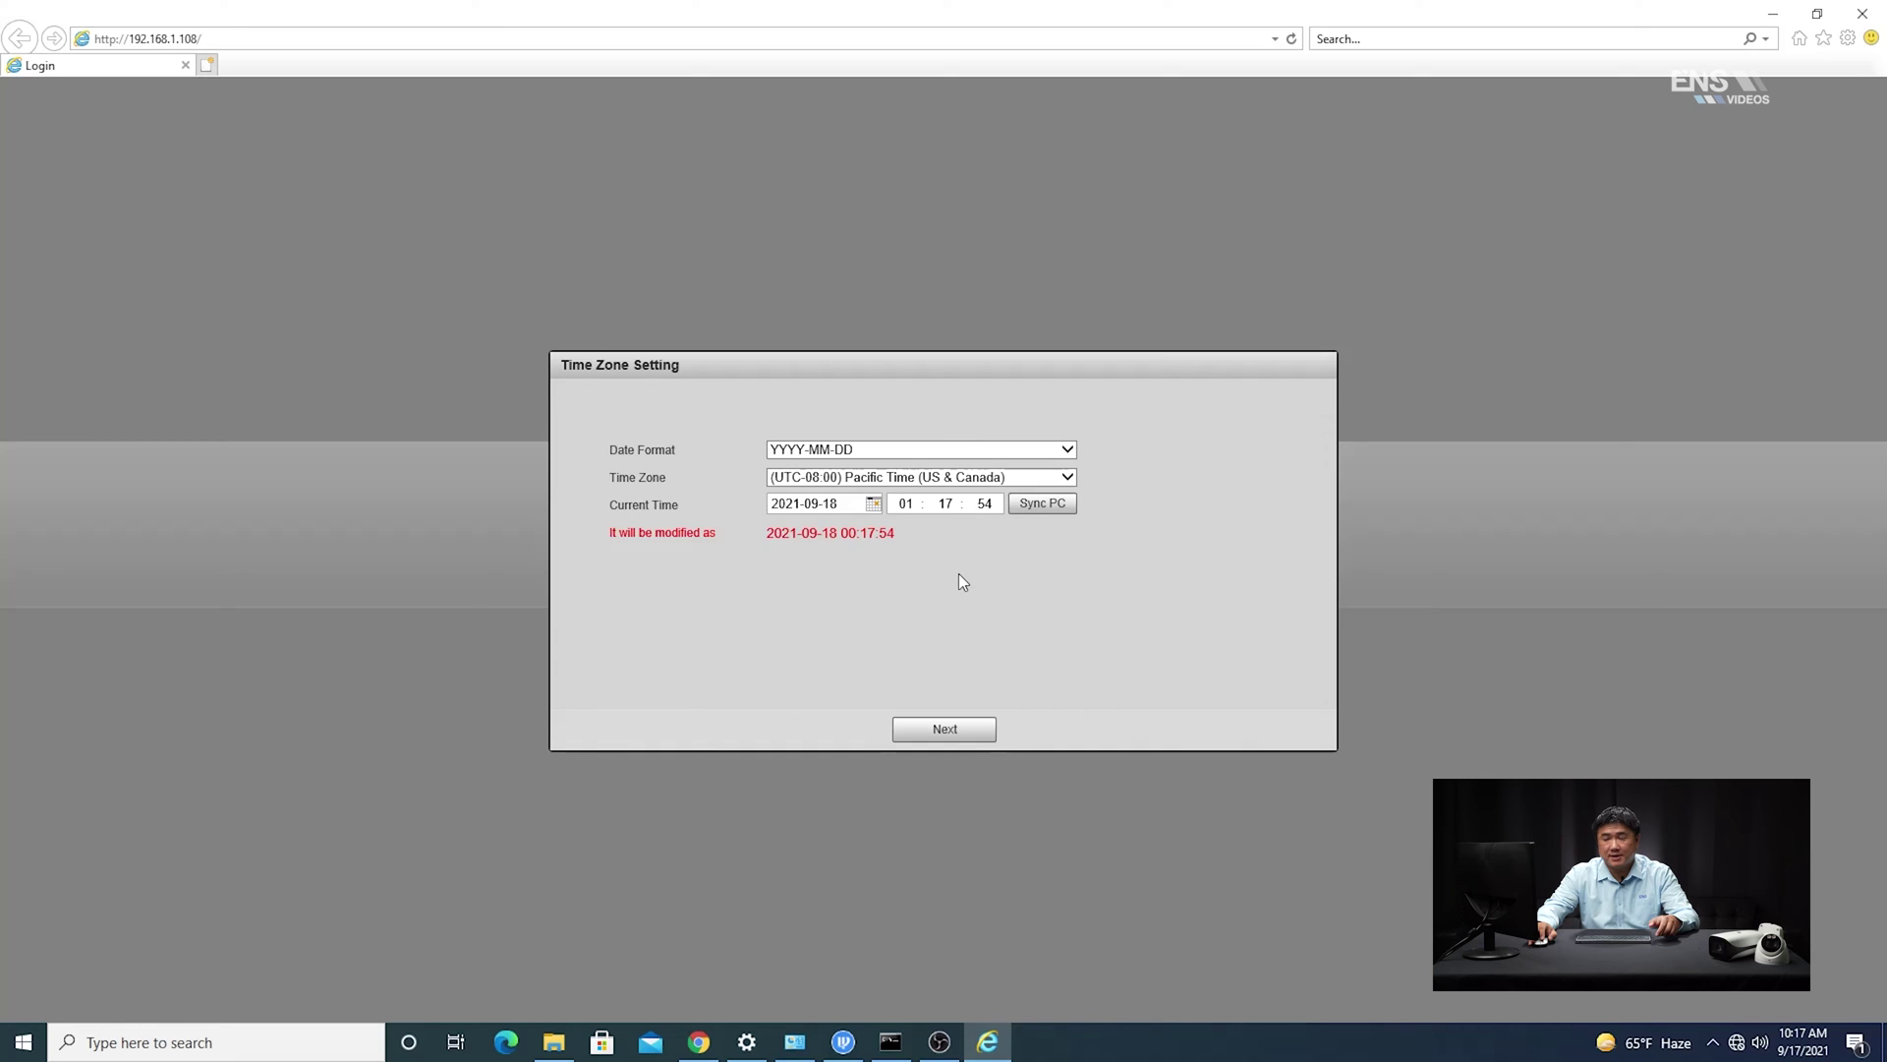
Sync the camera clock to the PC time and continue to Device Initialization.
{"action": "left_click", "coordinate": [1023, 513]}
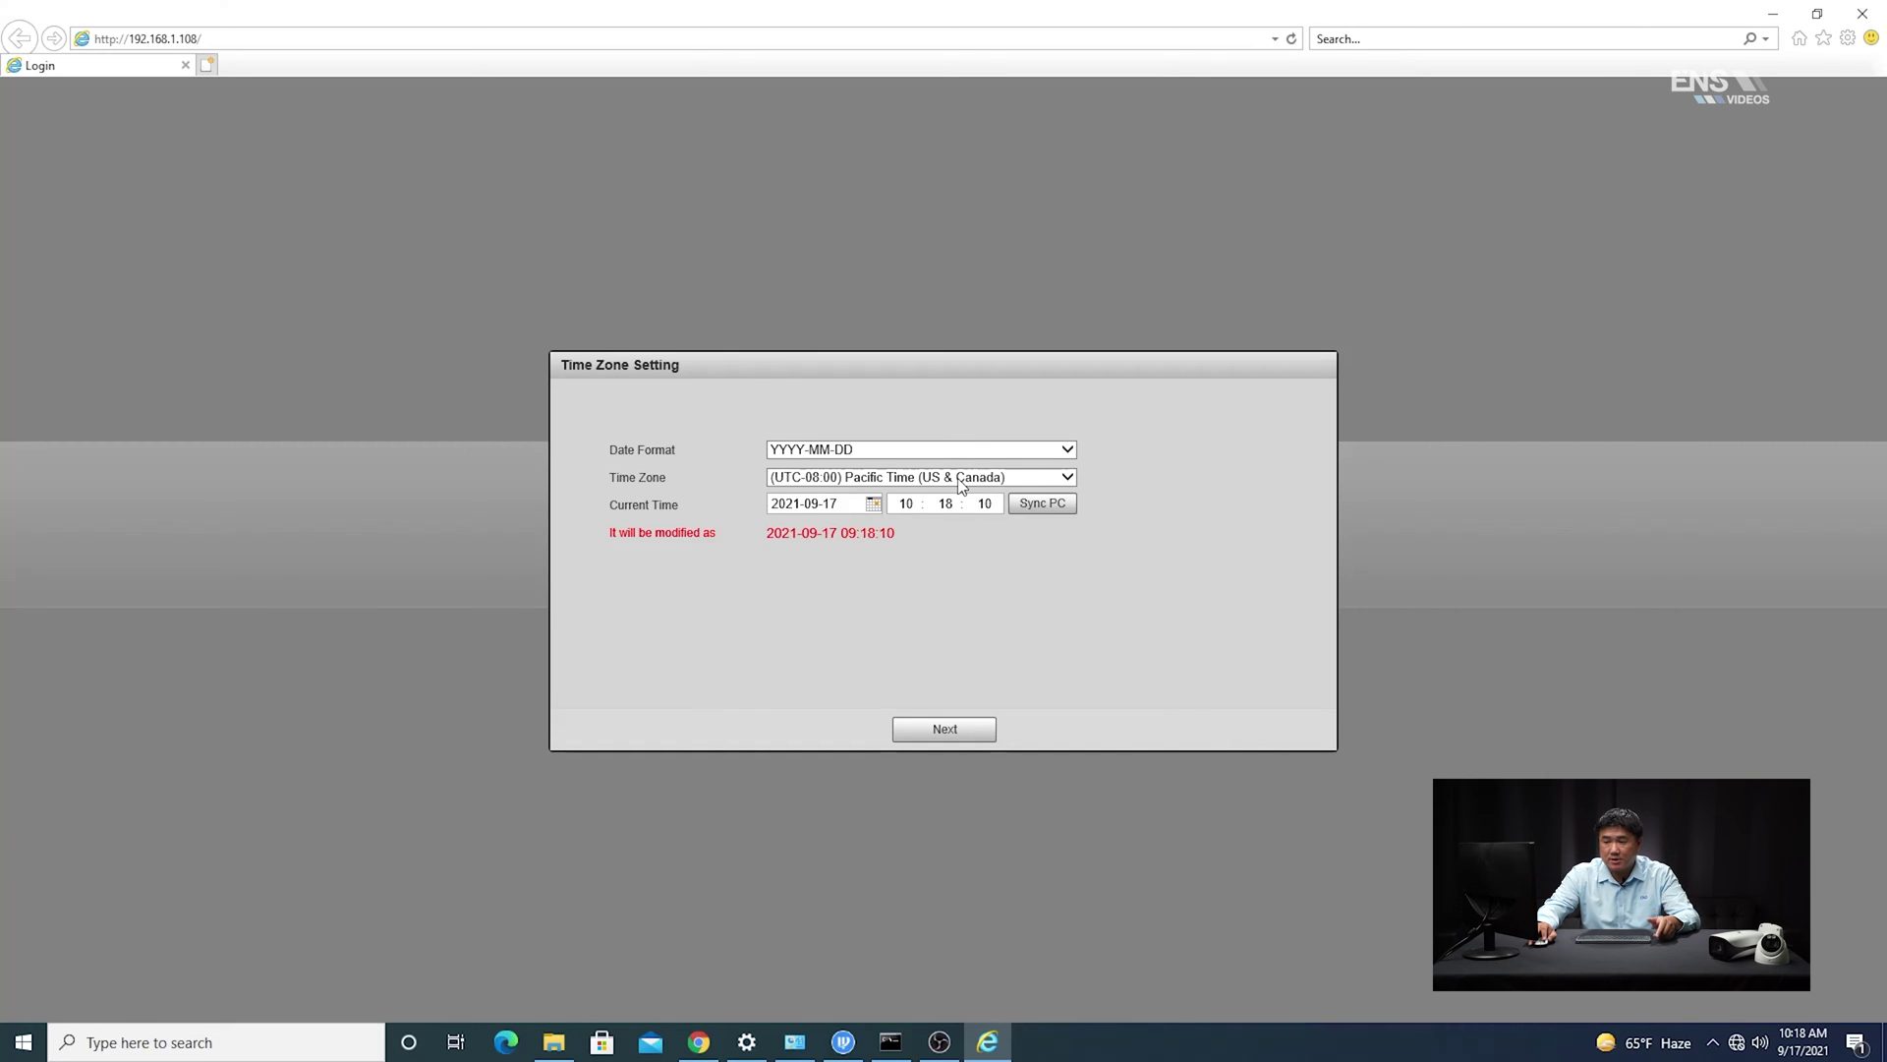
{"action": "left_click", "coordinate": [941, 739]}
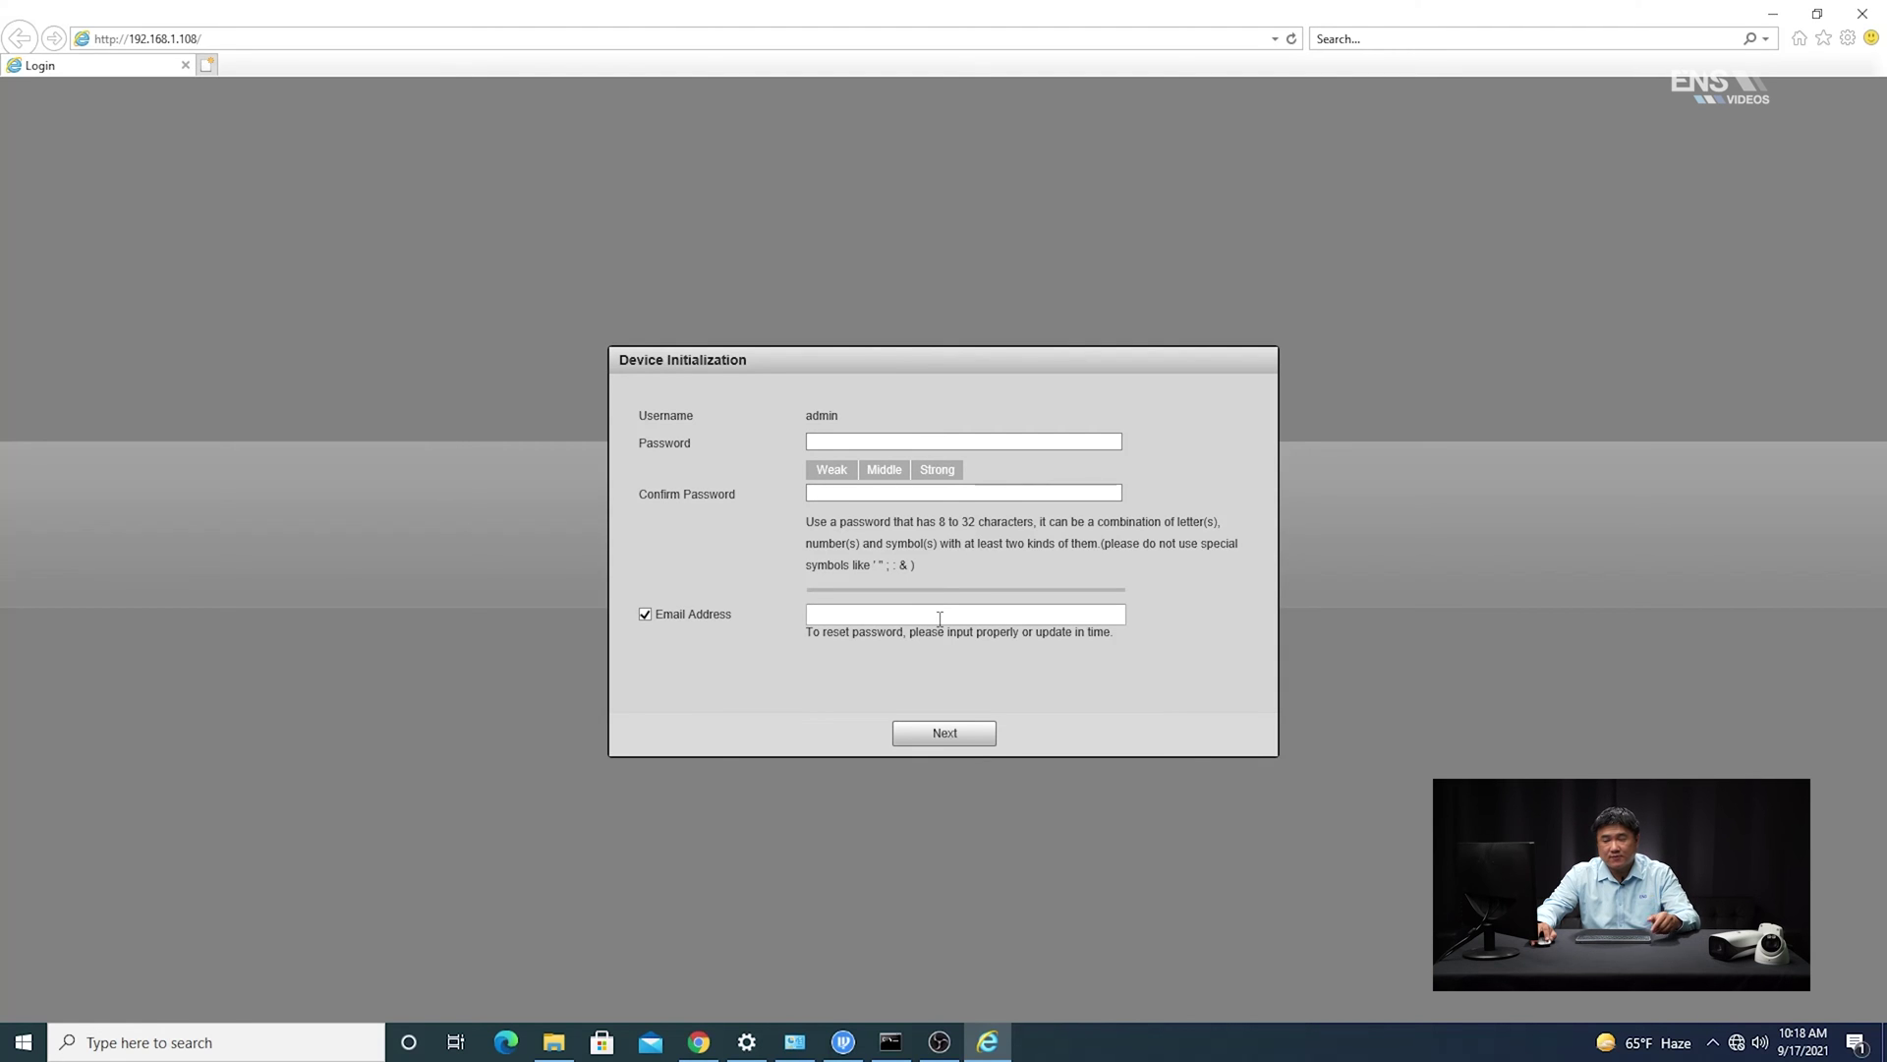
Untick Email Address, enter and confirm the new admin password, and complete initialization.
{"action": "left_click", "coordinate": [646, 616]}
{"action": "left_click", "coordinate": [875, 442]}
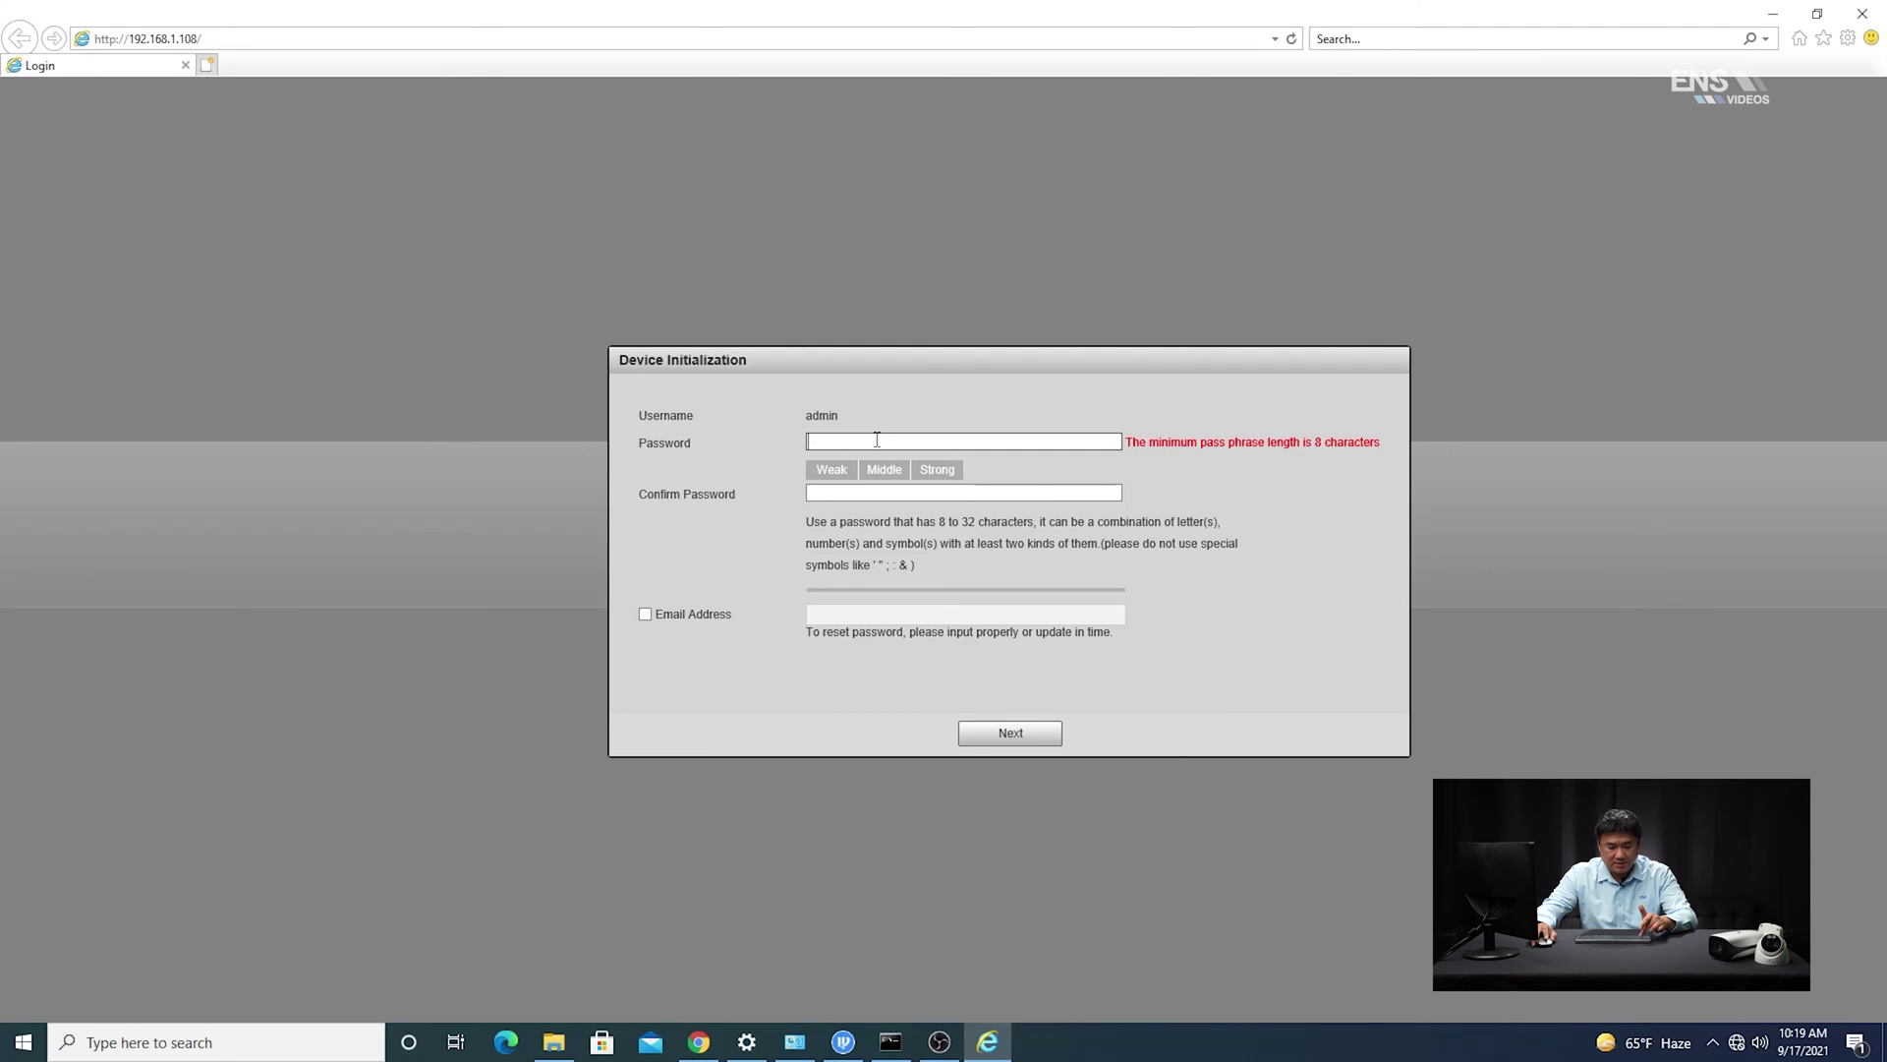
{"action": "type", "text": "******"}
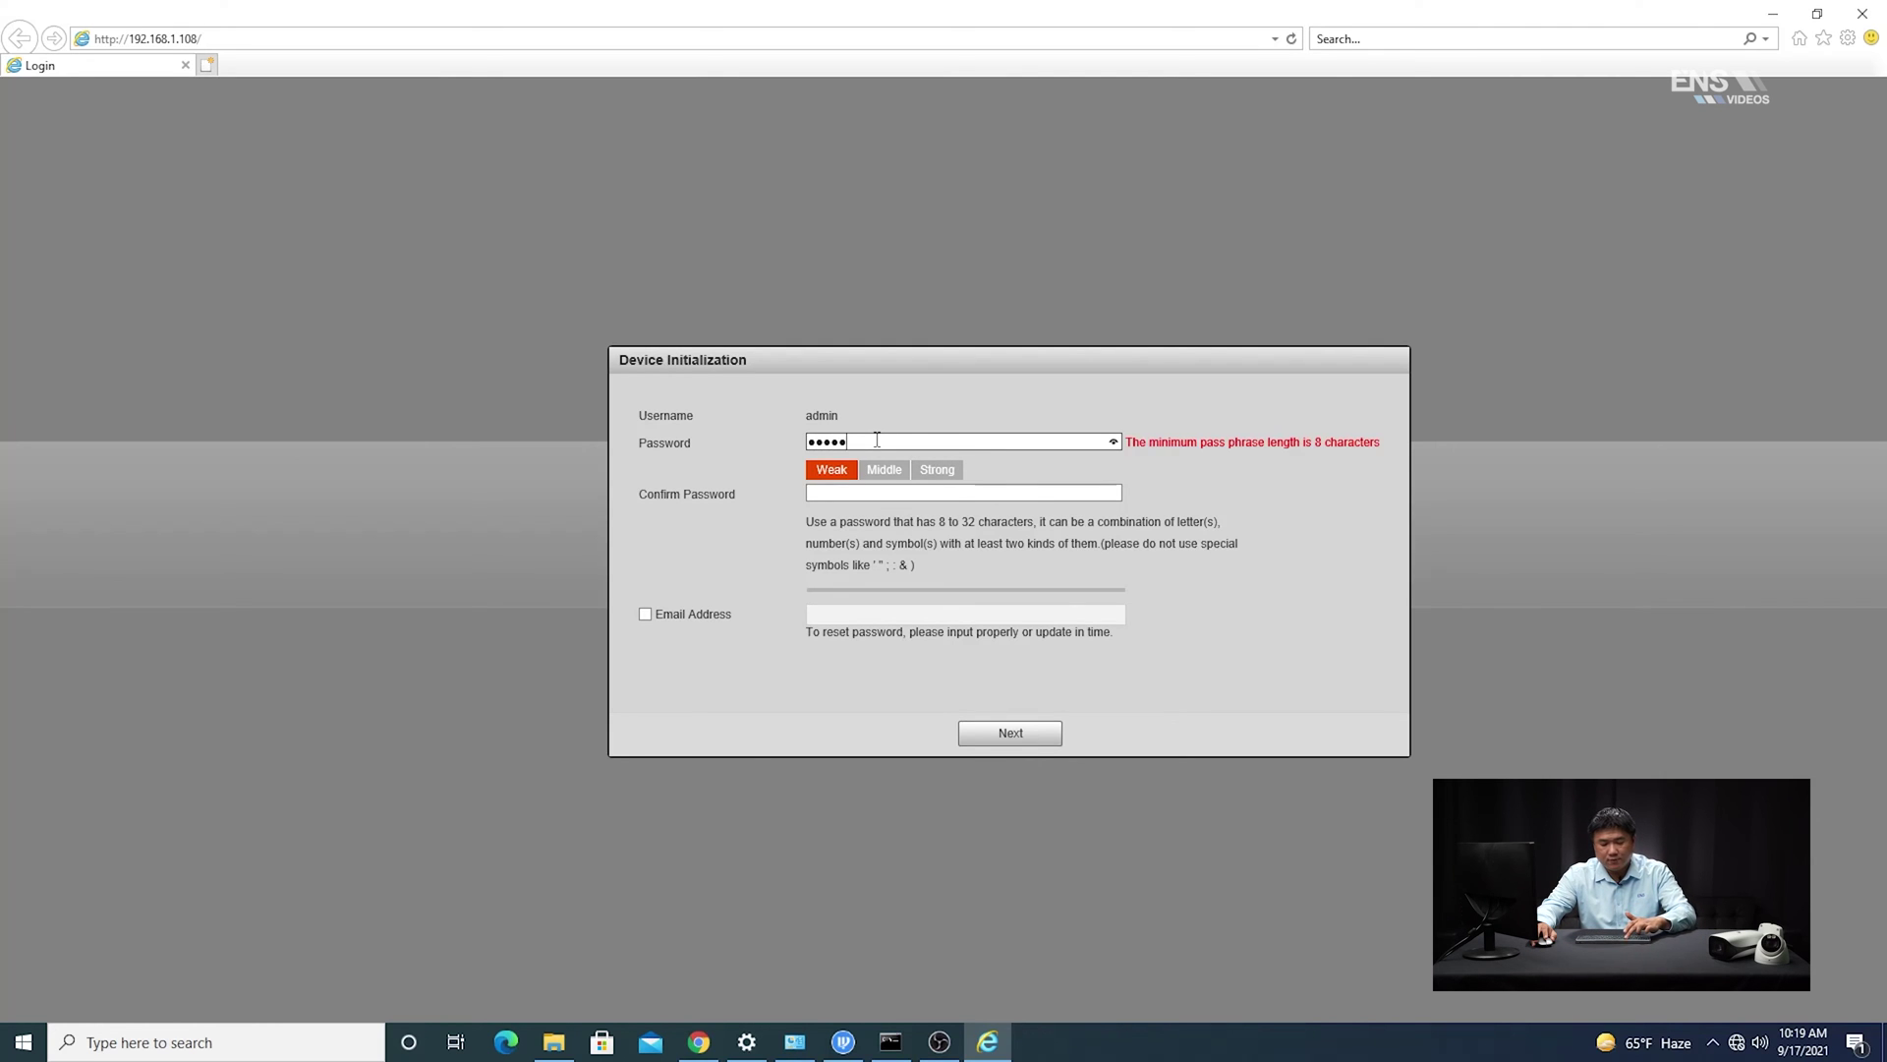
{"action": "type", "text": "**"}
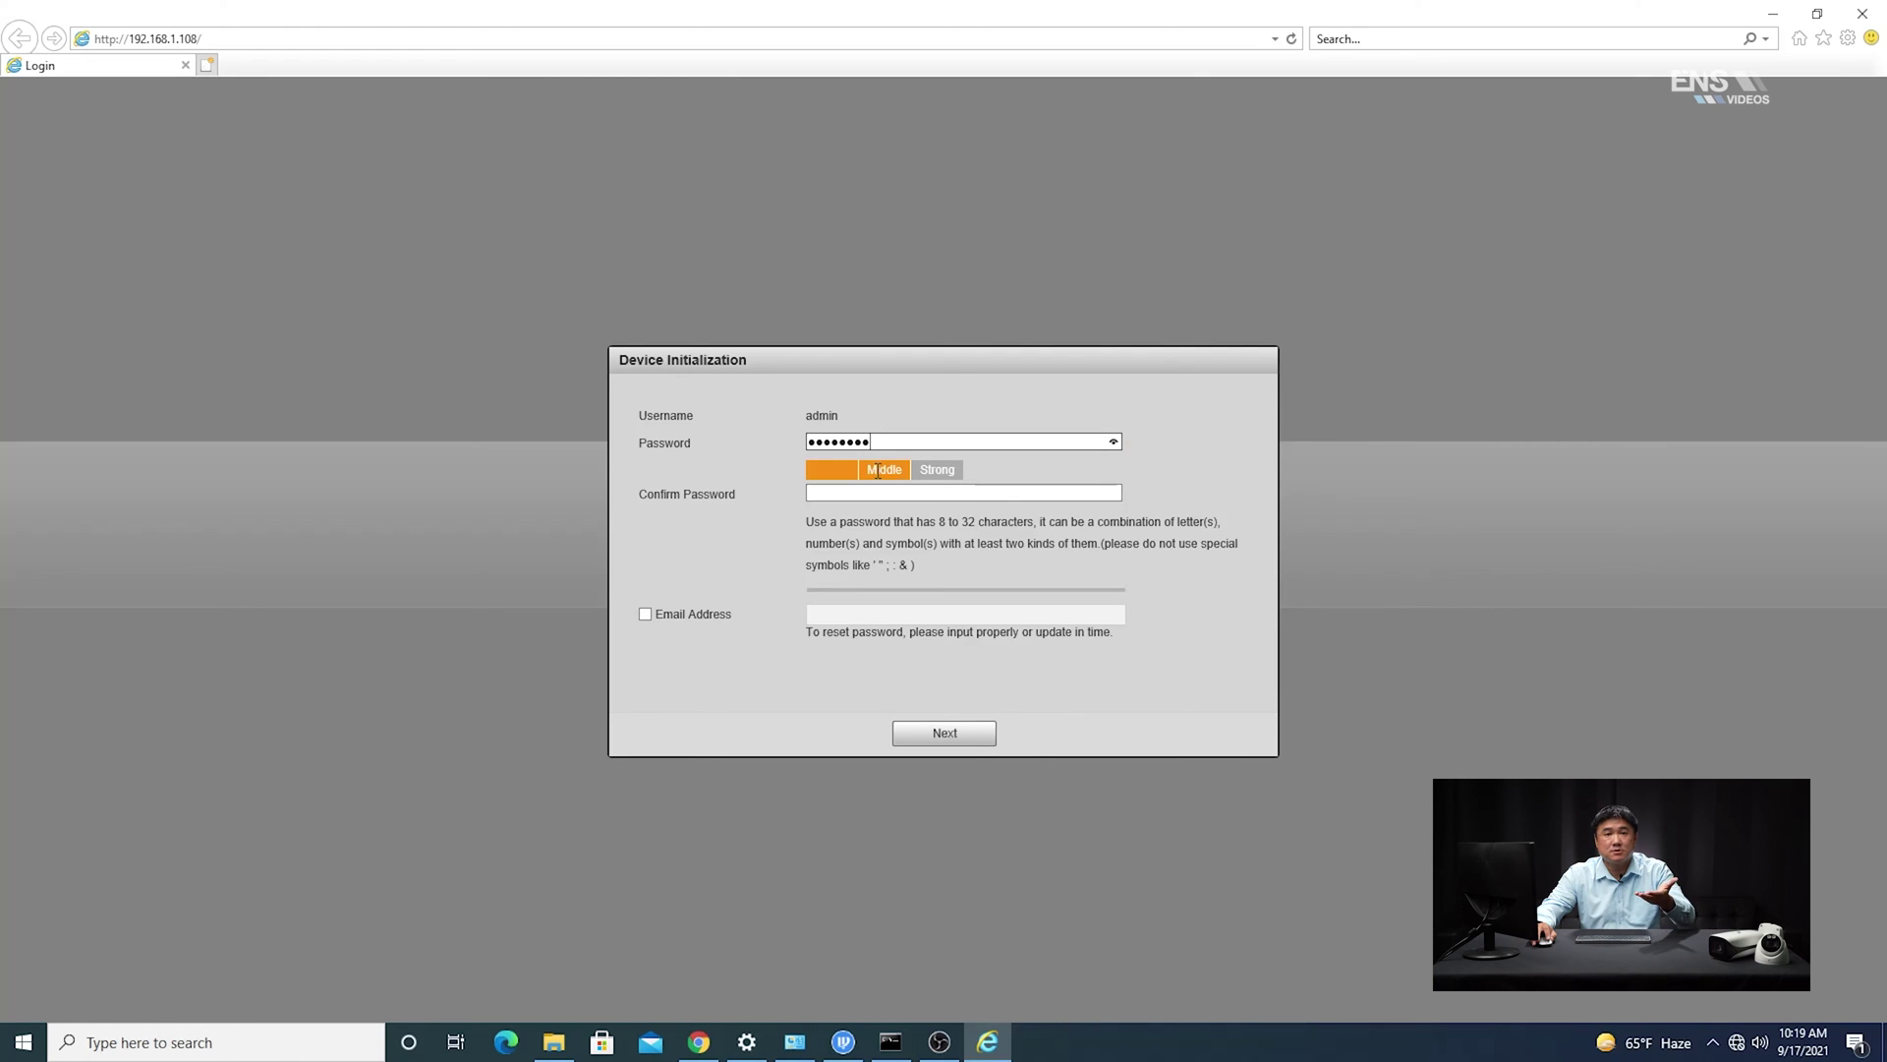
{"action": "left_click", "coordinate": [890, 493]}
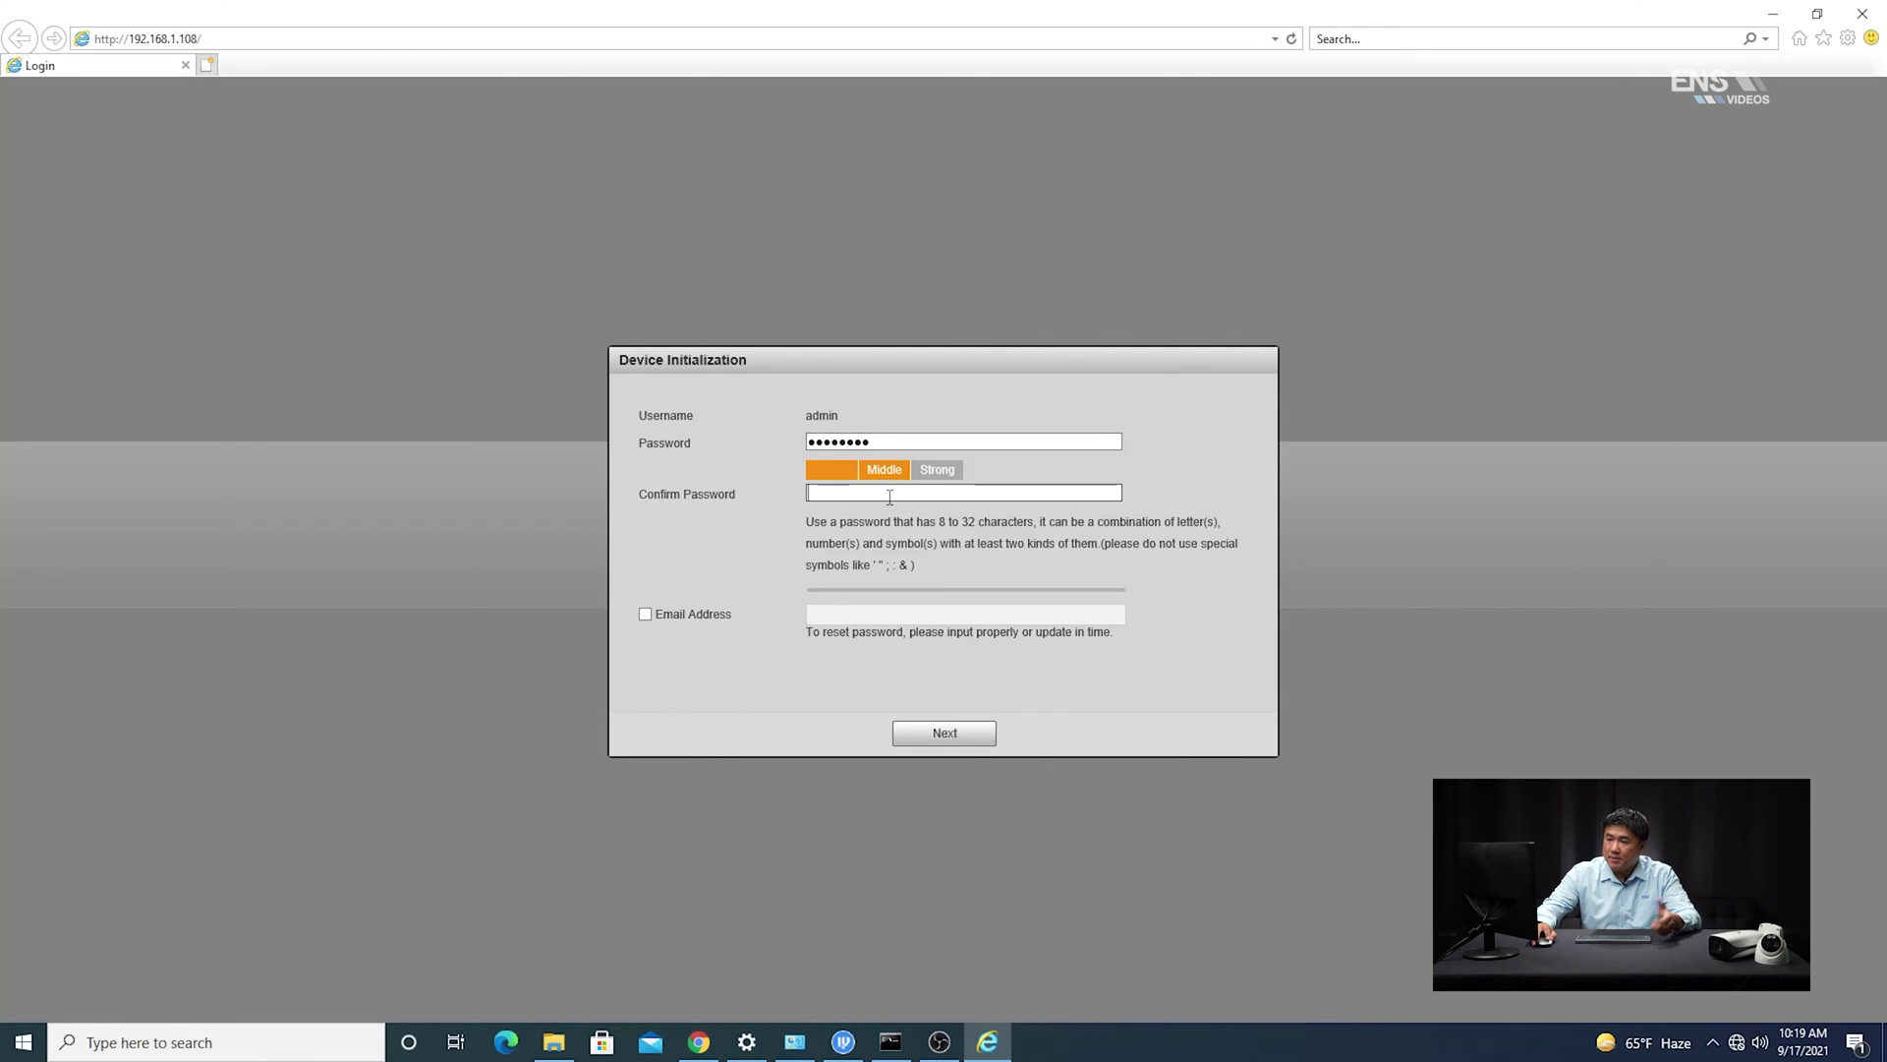
{"action": "type", "text": "*"}
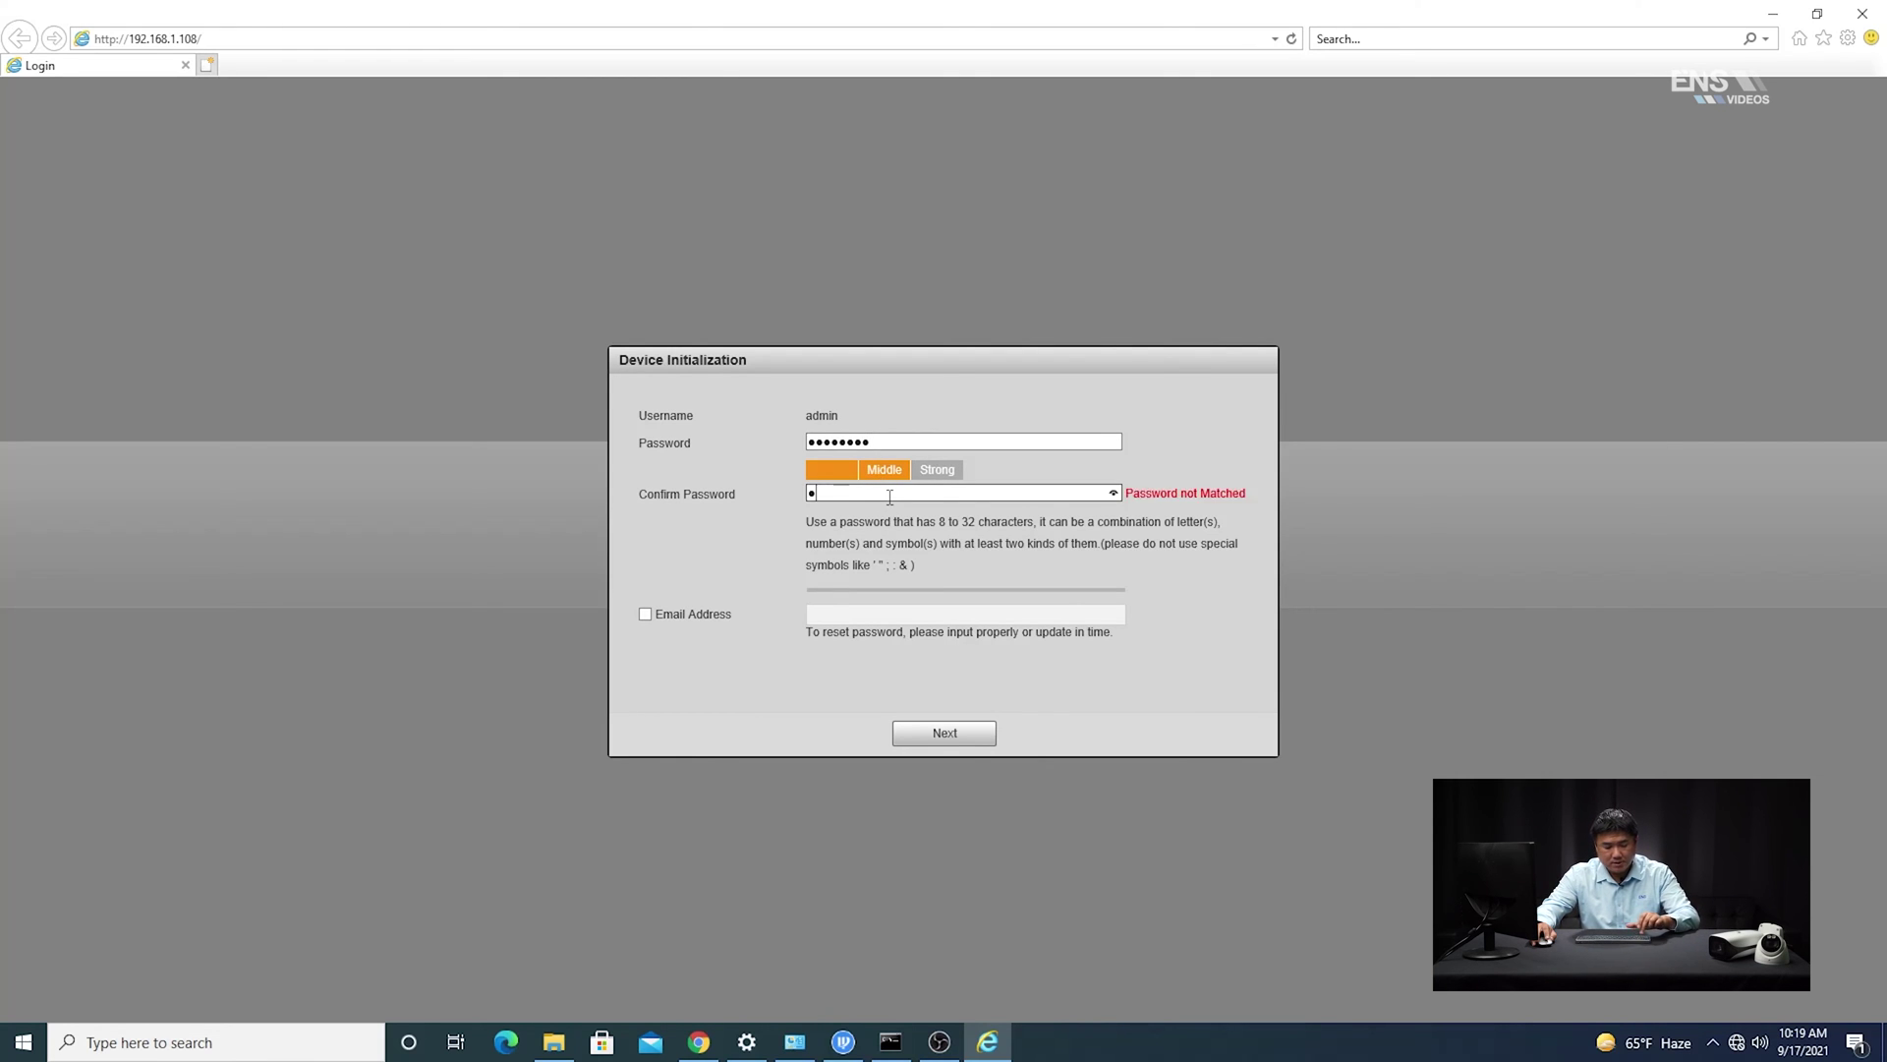
{"action": "type", "text": "*******"}
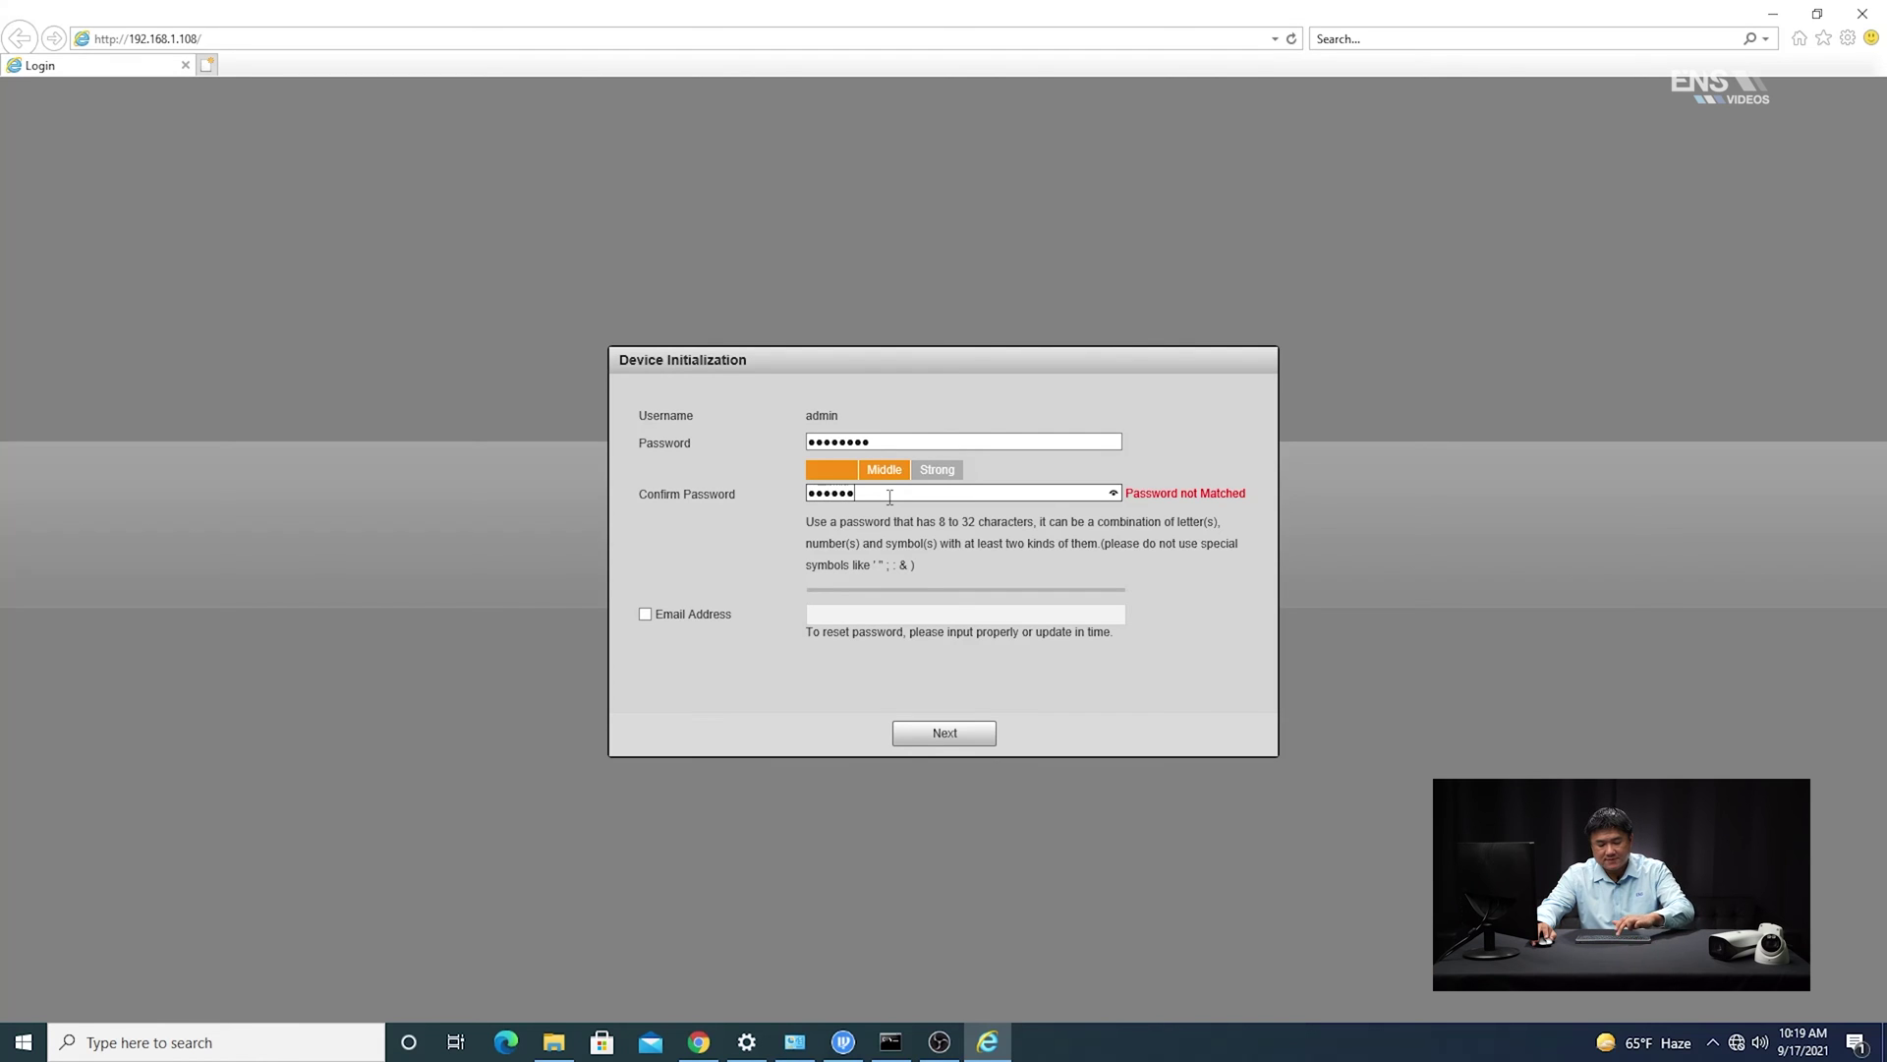
{"action": "left_click", "coordinate": [926, 747]}
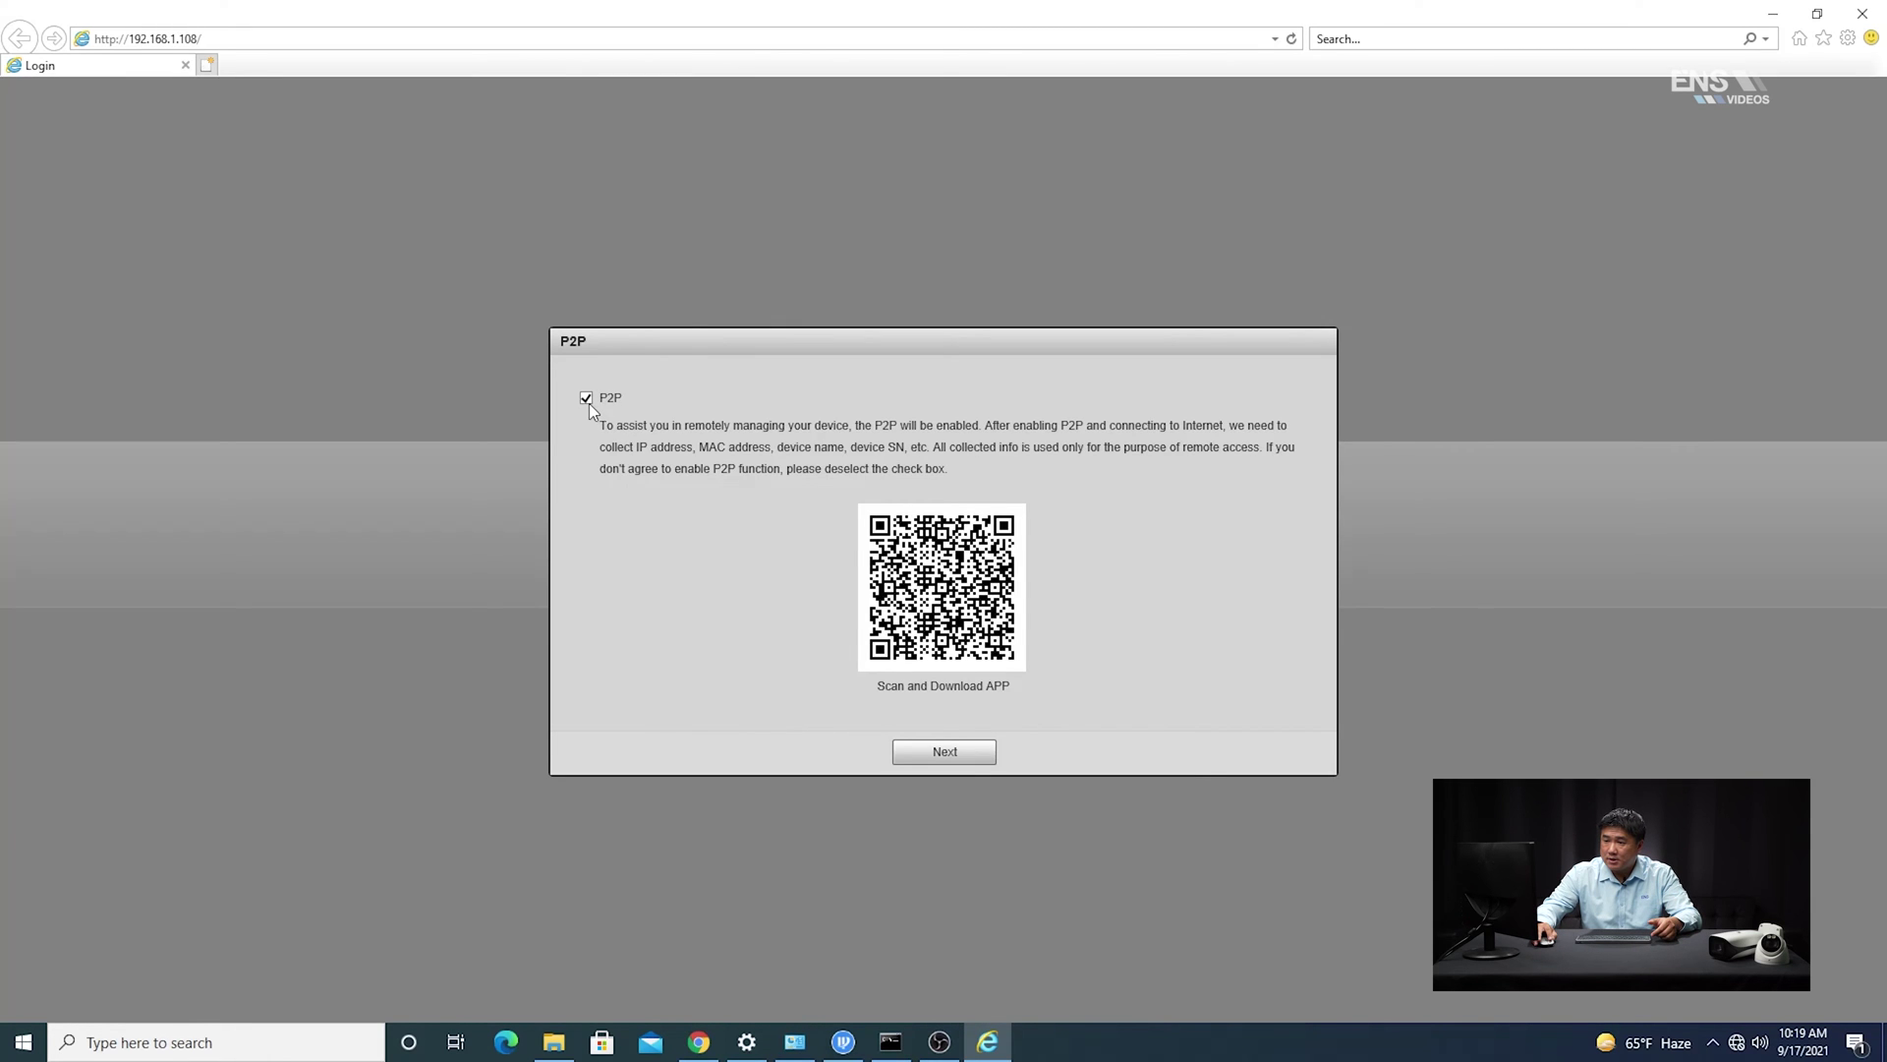
Disable P2P and automatic update checks, accepting the P2P warning, and save.
{"action": "left_click", "coordinate": [588, 400]}
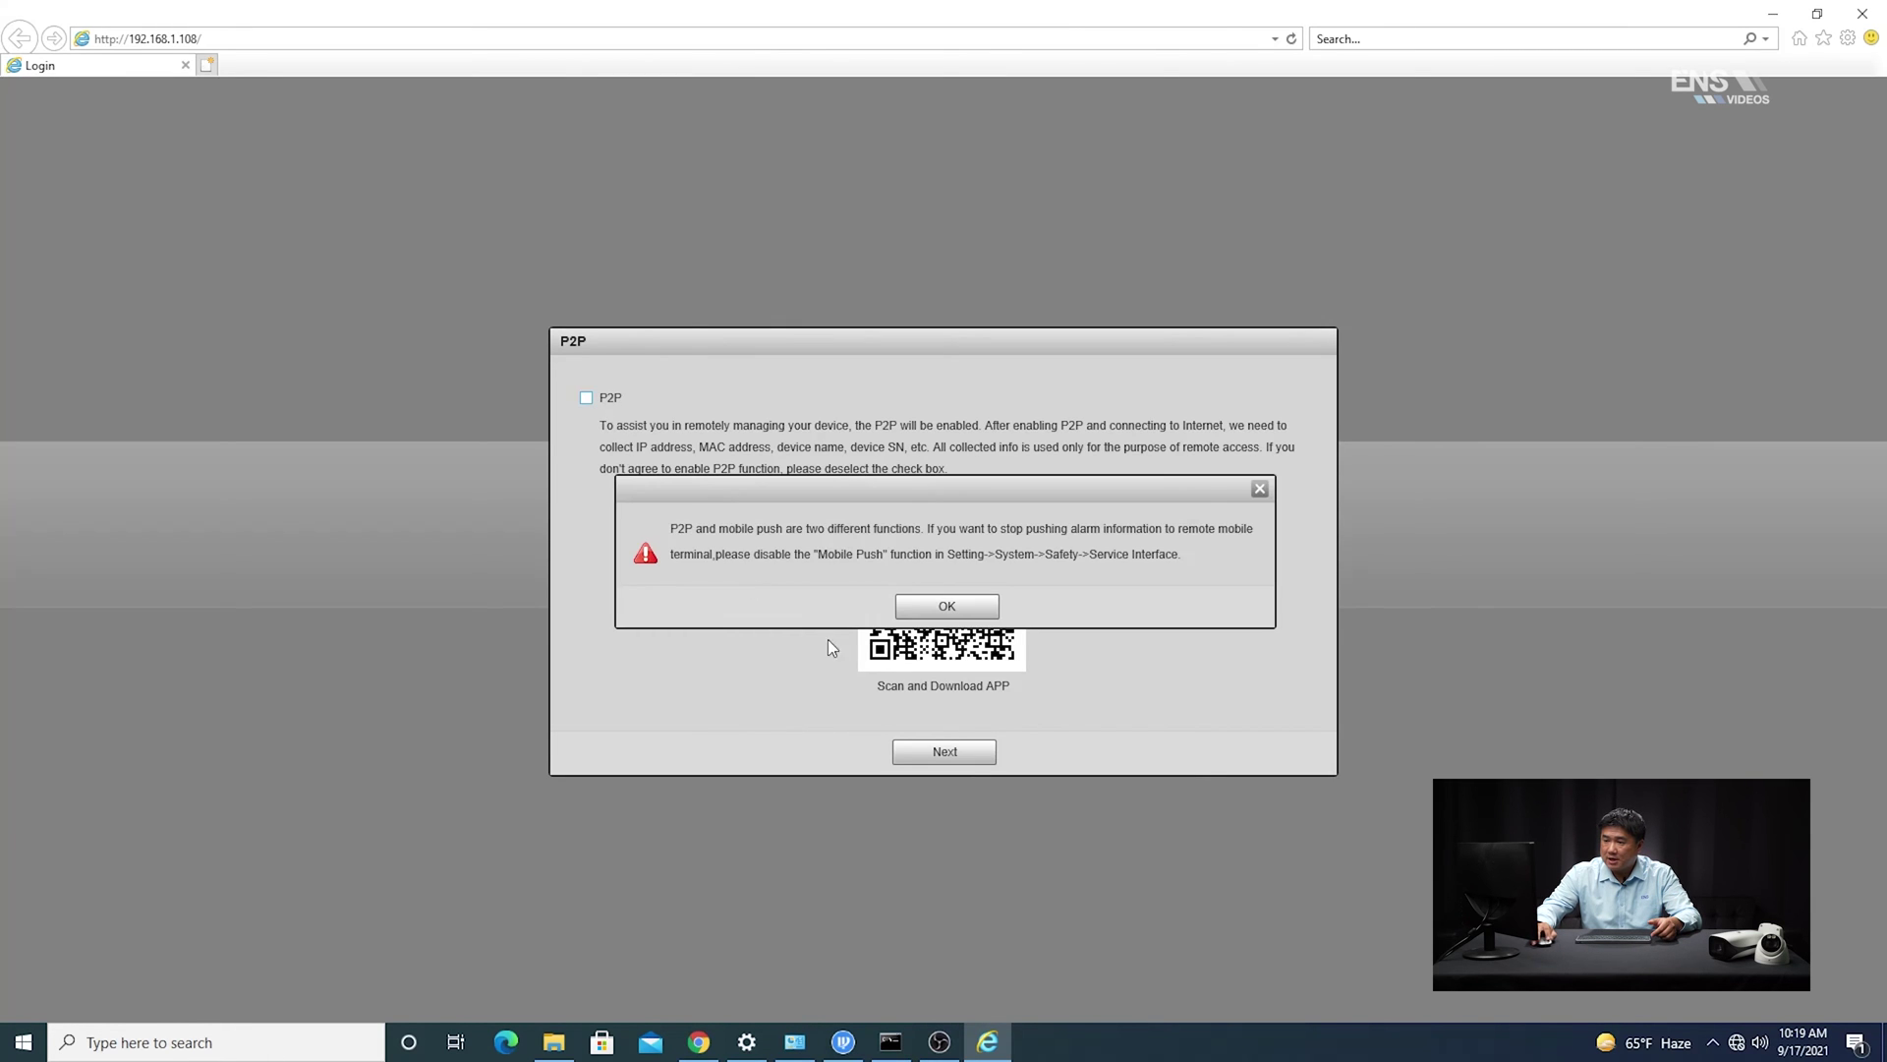
{"action": "left_click", "coordinate": [952, 604]}
{"action": "left_click", "coordinate": [956, 753]}
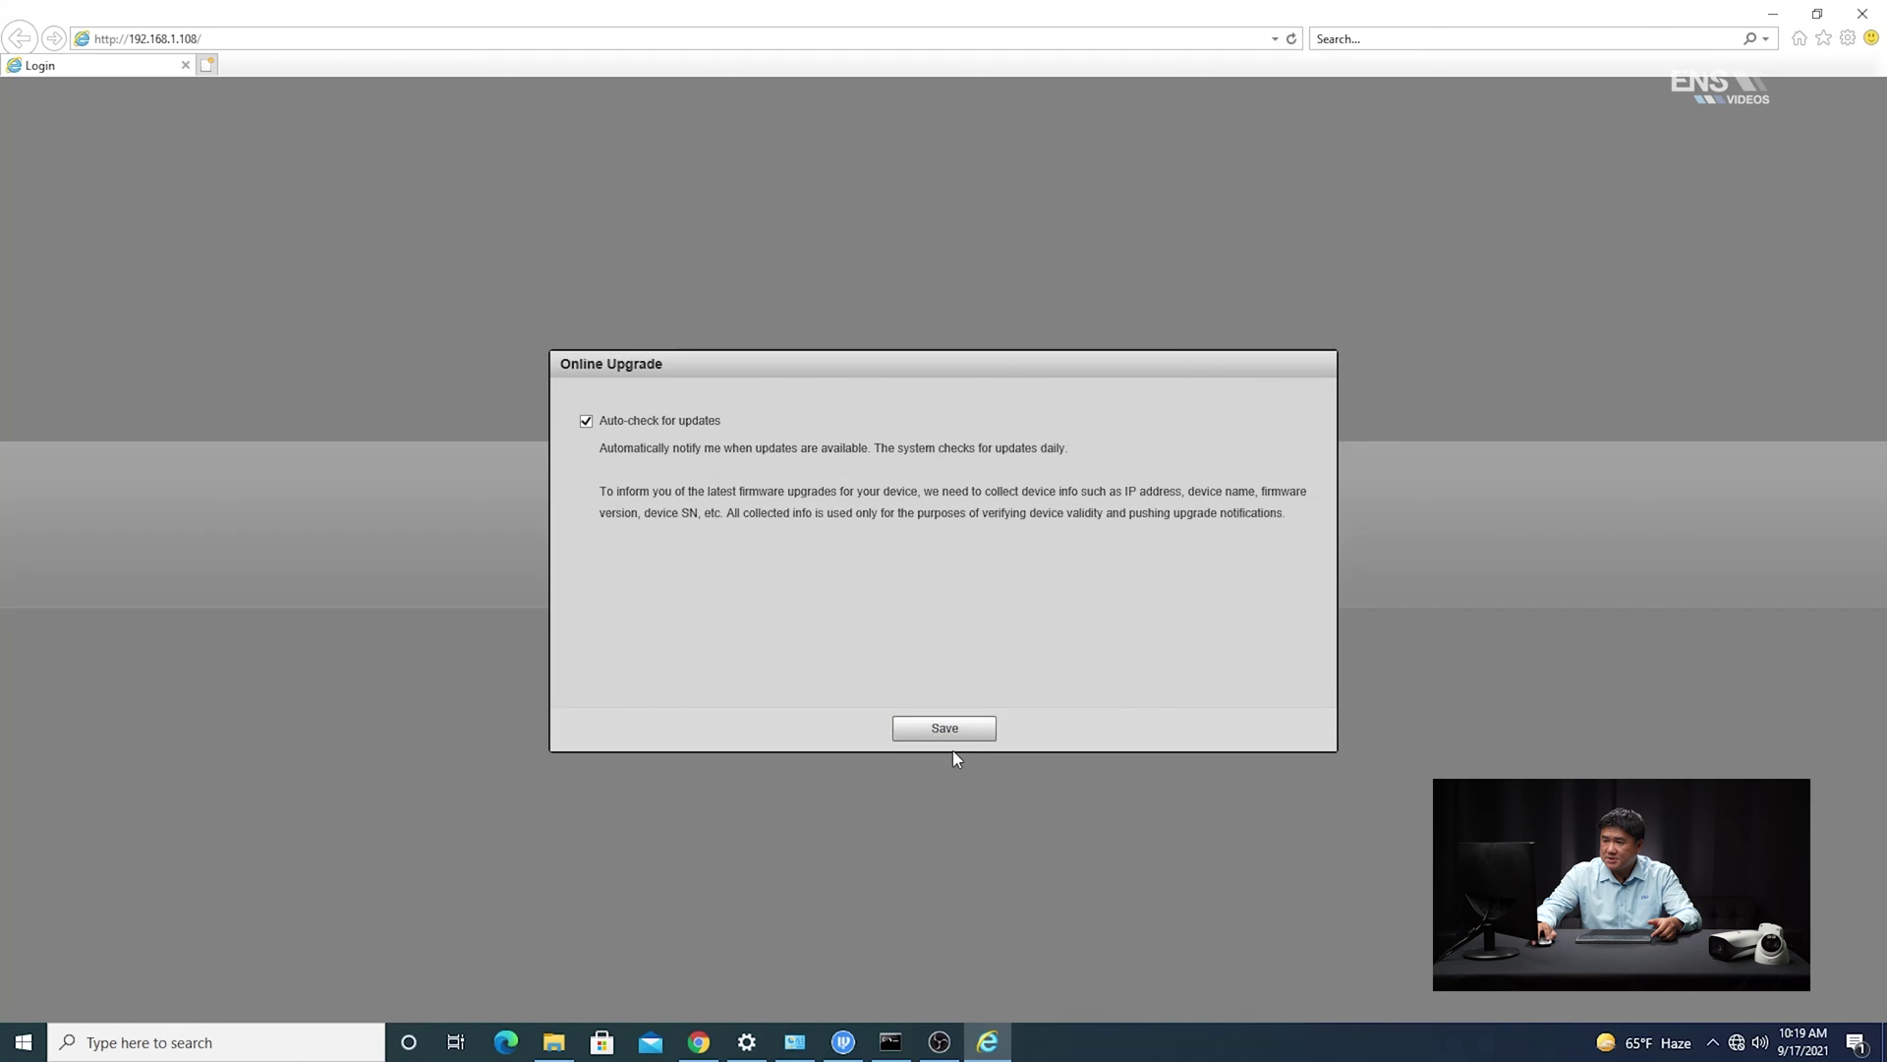
{"action": "left_click", "coordinate": [585, 422]}
{"action": "left_click", "coordinate": [962, 737]}
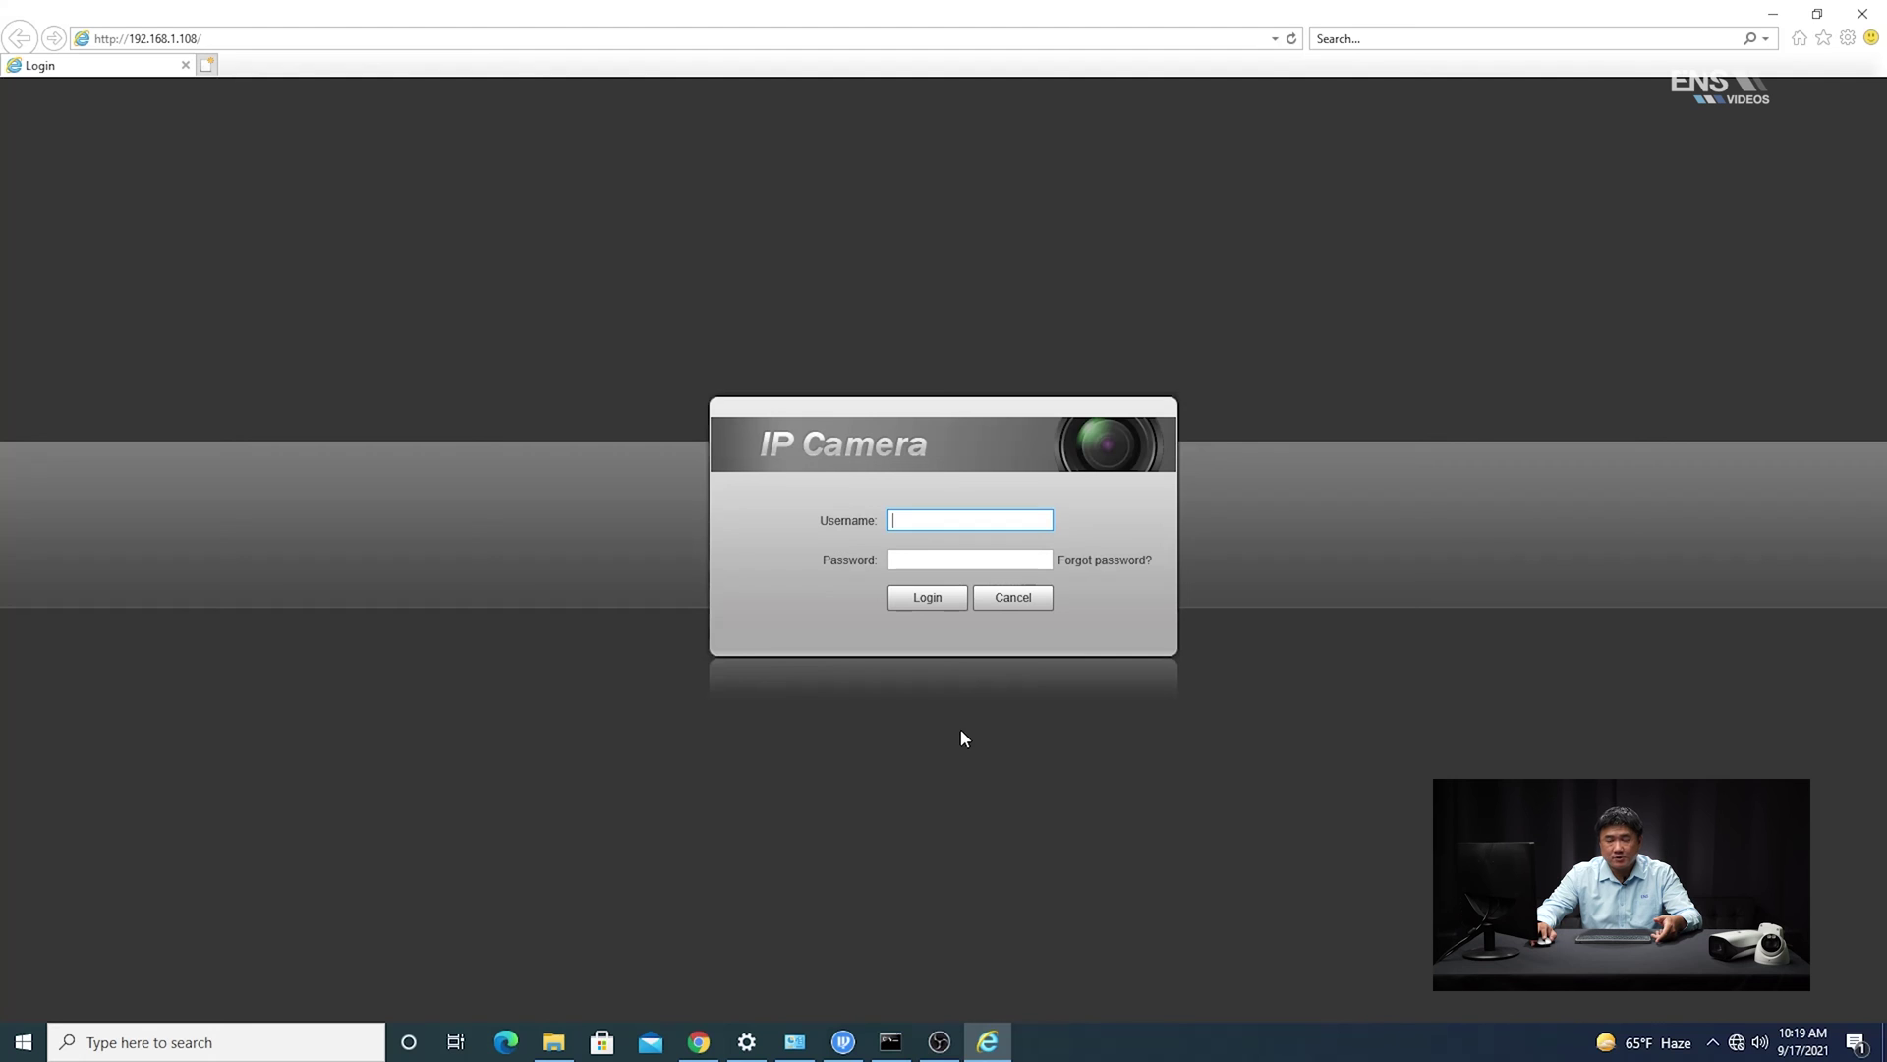
Log in to the camera as admin with the new password.
{"action": "type", "text": "admin"}
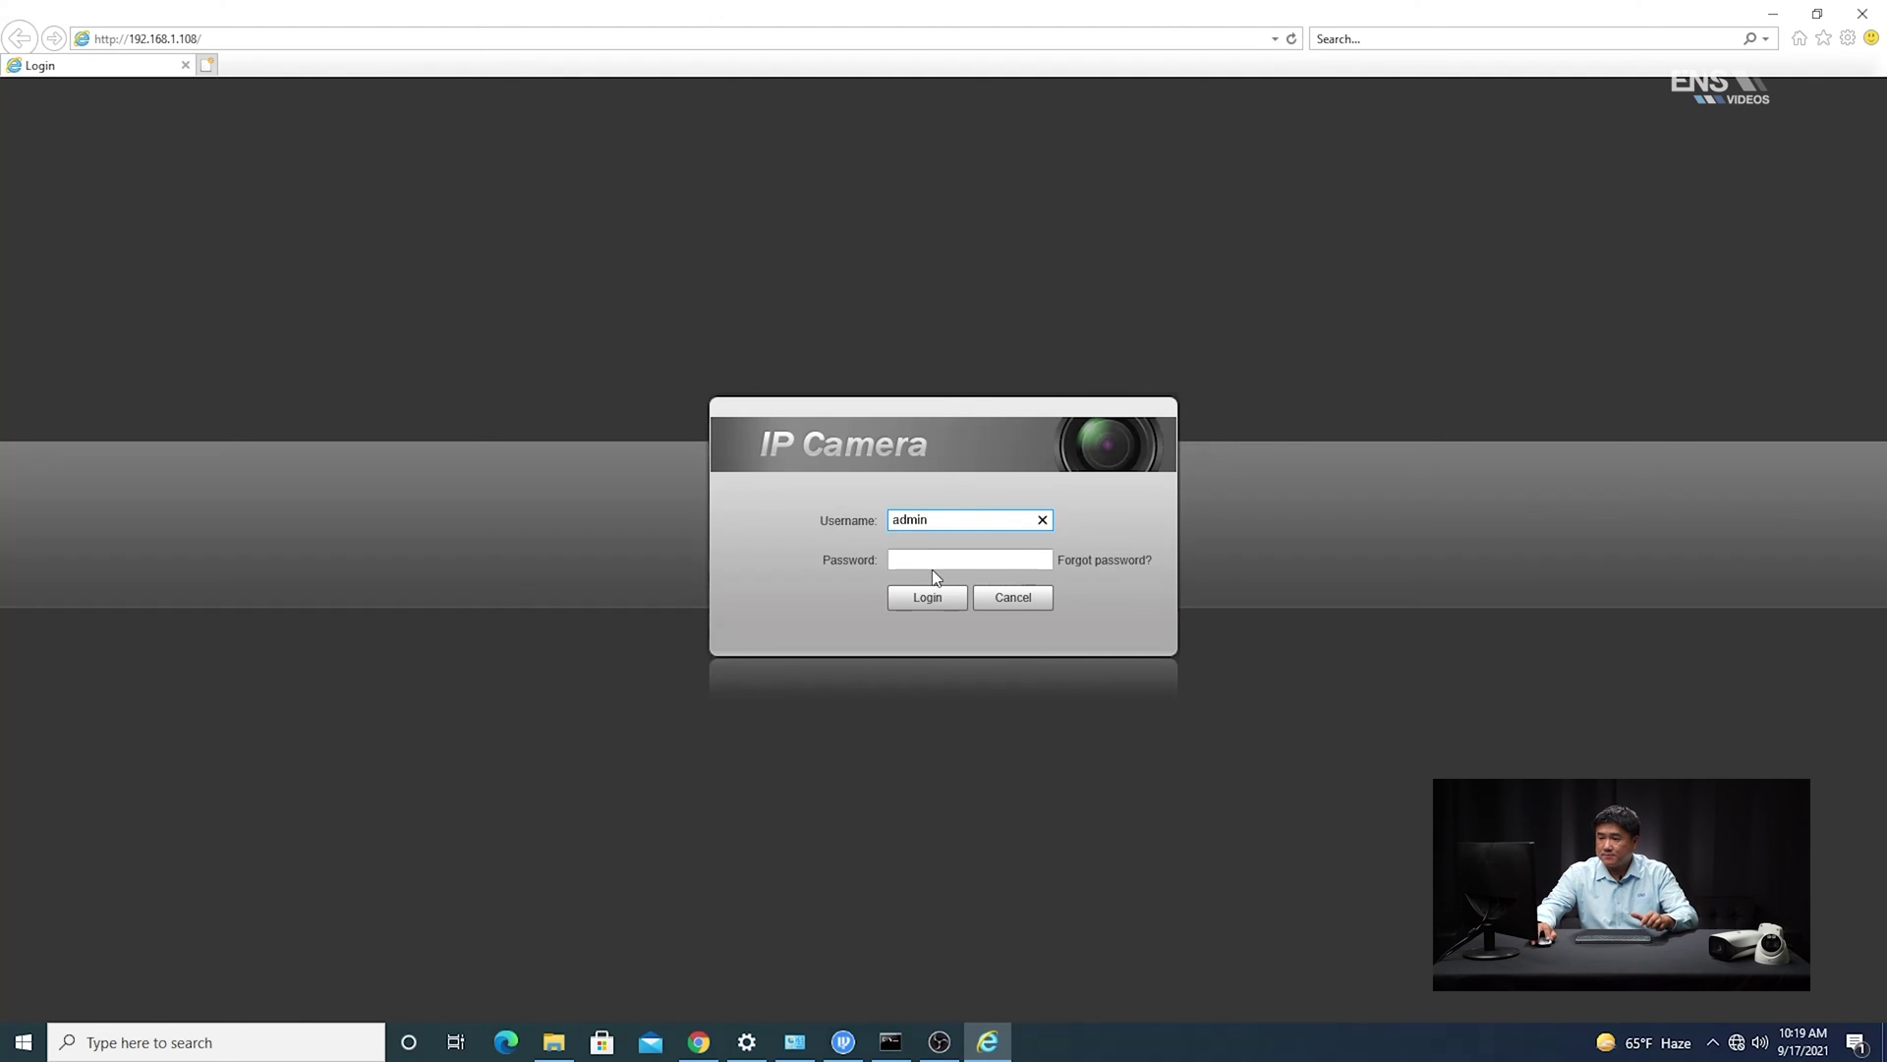
{"action": "left_click", "coordinate": [932, 563]}
{"action": "type", "text": "********"}
{"action": "left_click", "coordinate": [927, 600]}
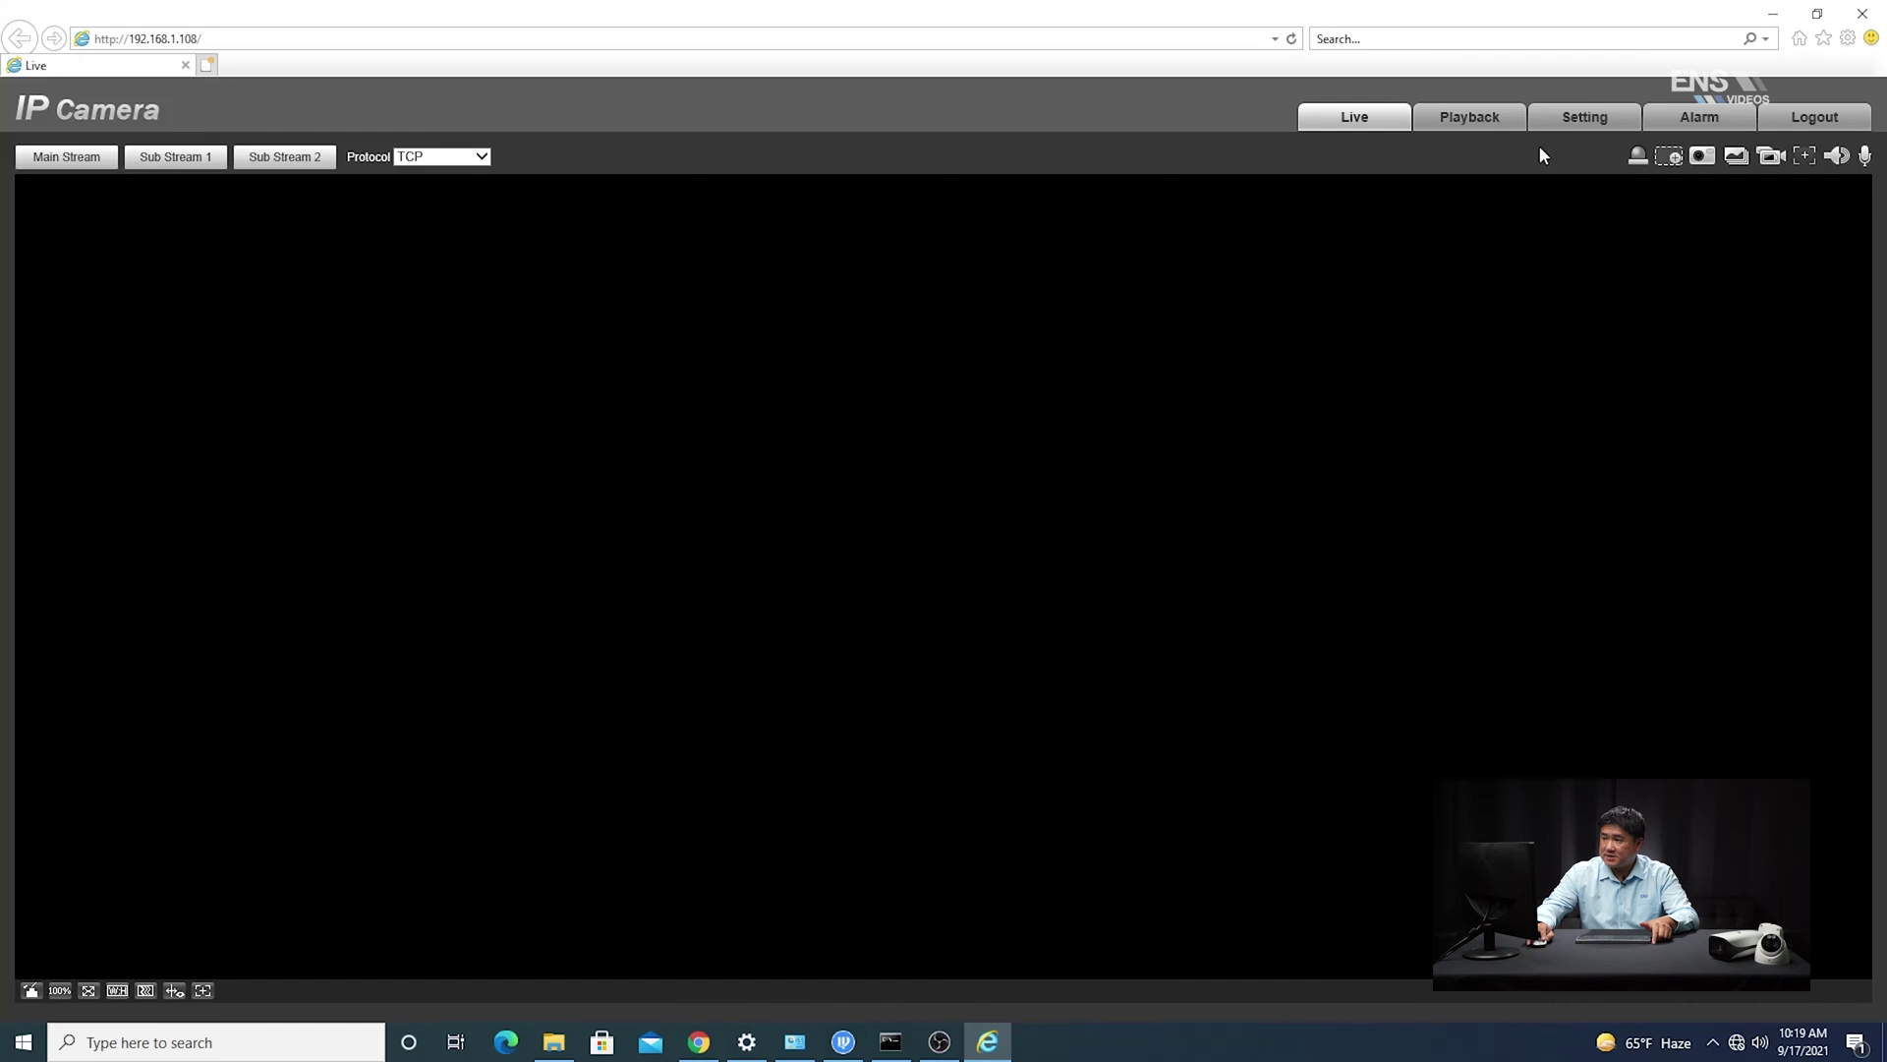
Go to Setting > Network > TCP/IP to see static IP 192.168.1.108, gateway 192.168.1.1.
{"action": "left_click", "coordinate": [1589, 123]}
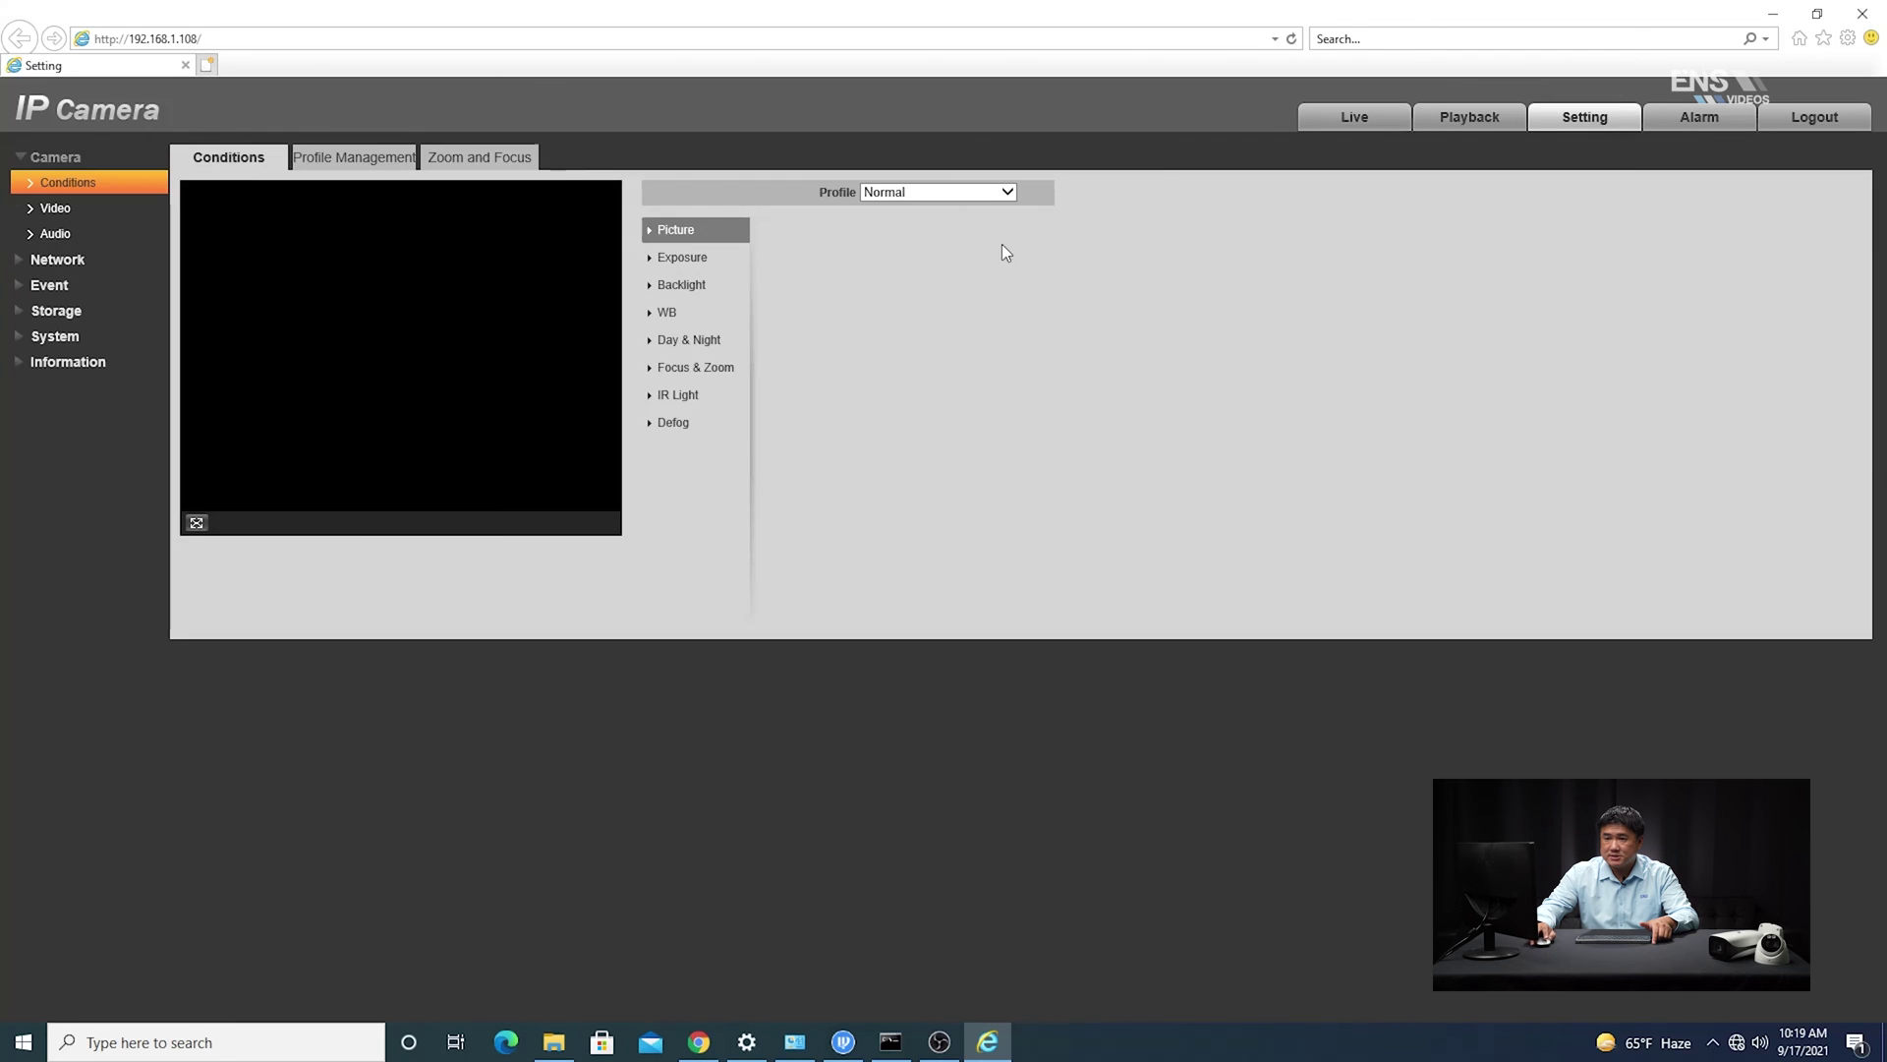
{"action": "left_click", "coordinate": [51, 261]}
{"action": "left_click", "coordinate": [56, 209]}
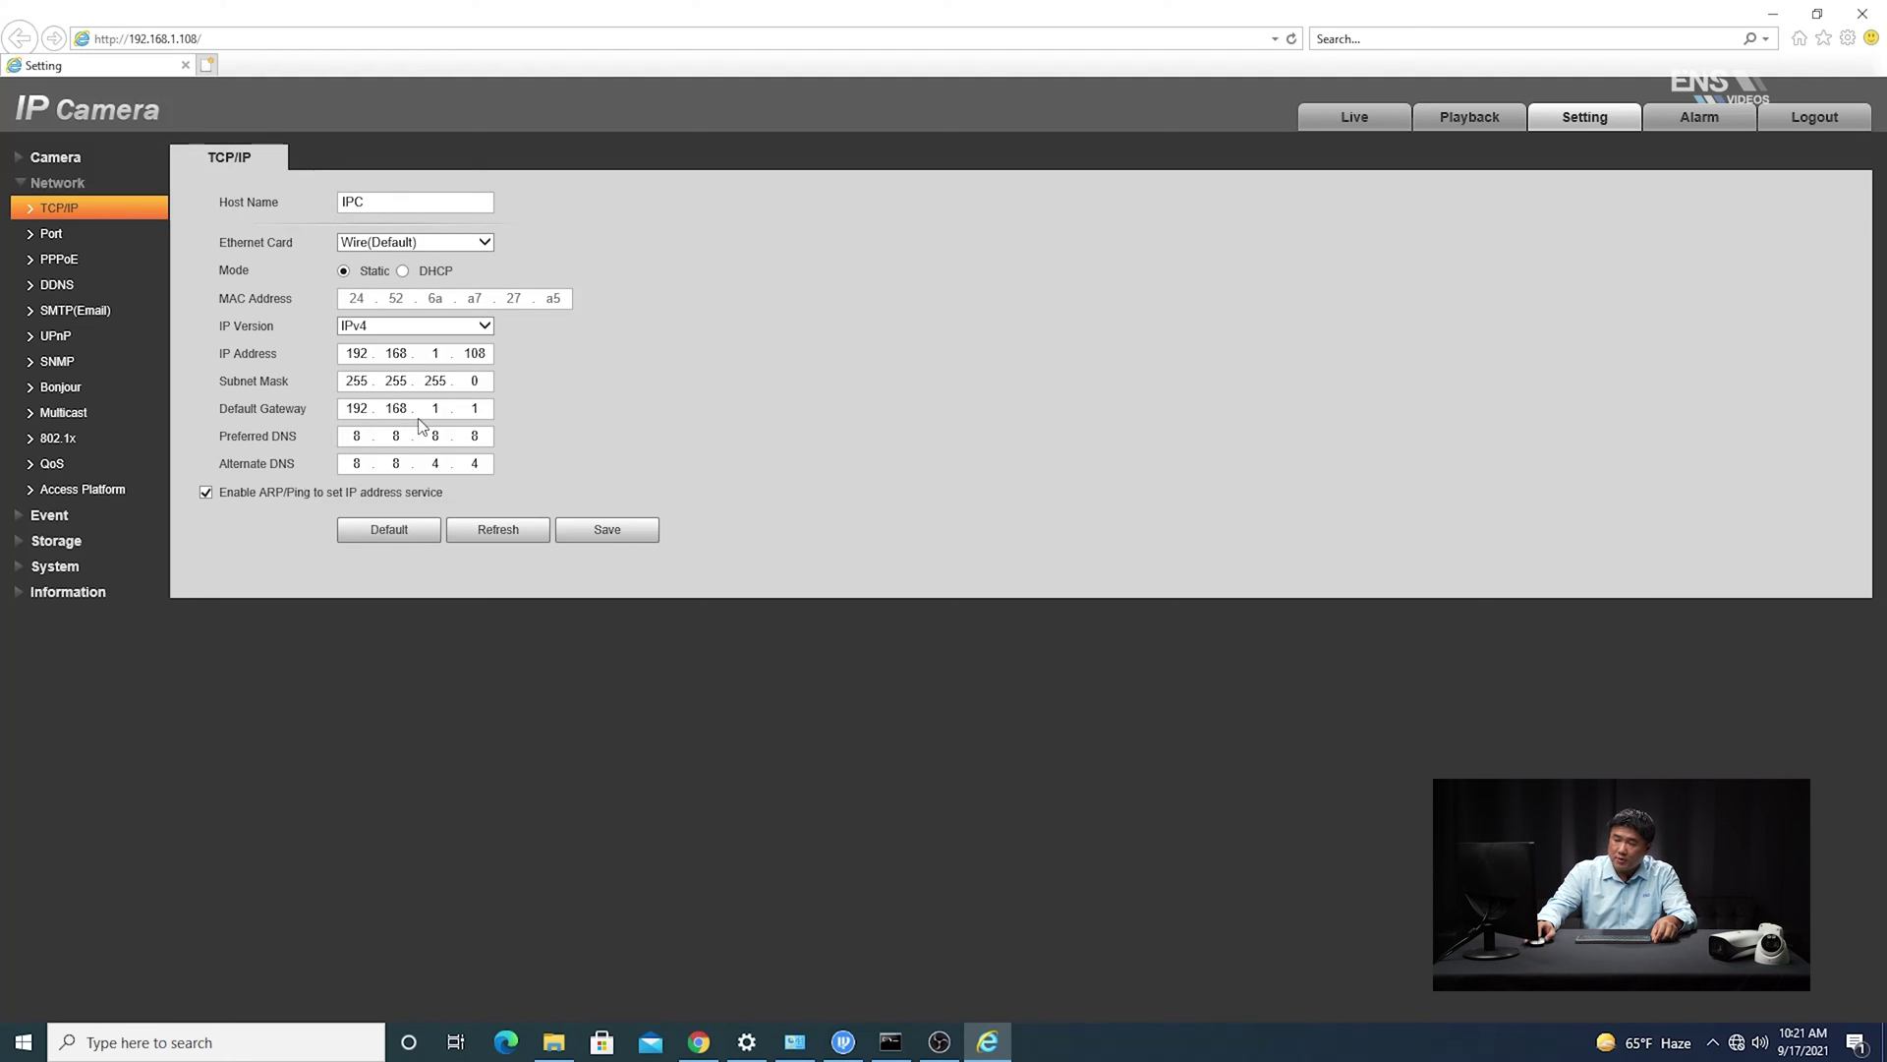
Run arp -a in Command Prompt to find 192.168.1.108 at MAC 24-52-6a-a7-27-a5.
{"action": "left_click", "coordinate": [891, 1044]}
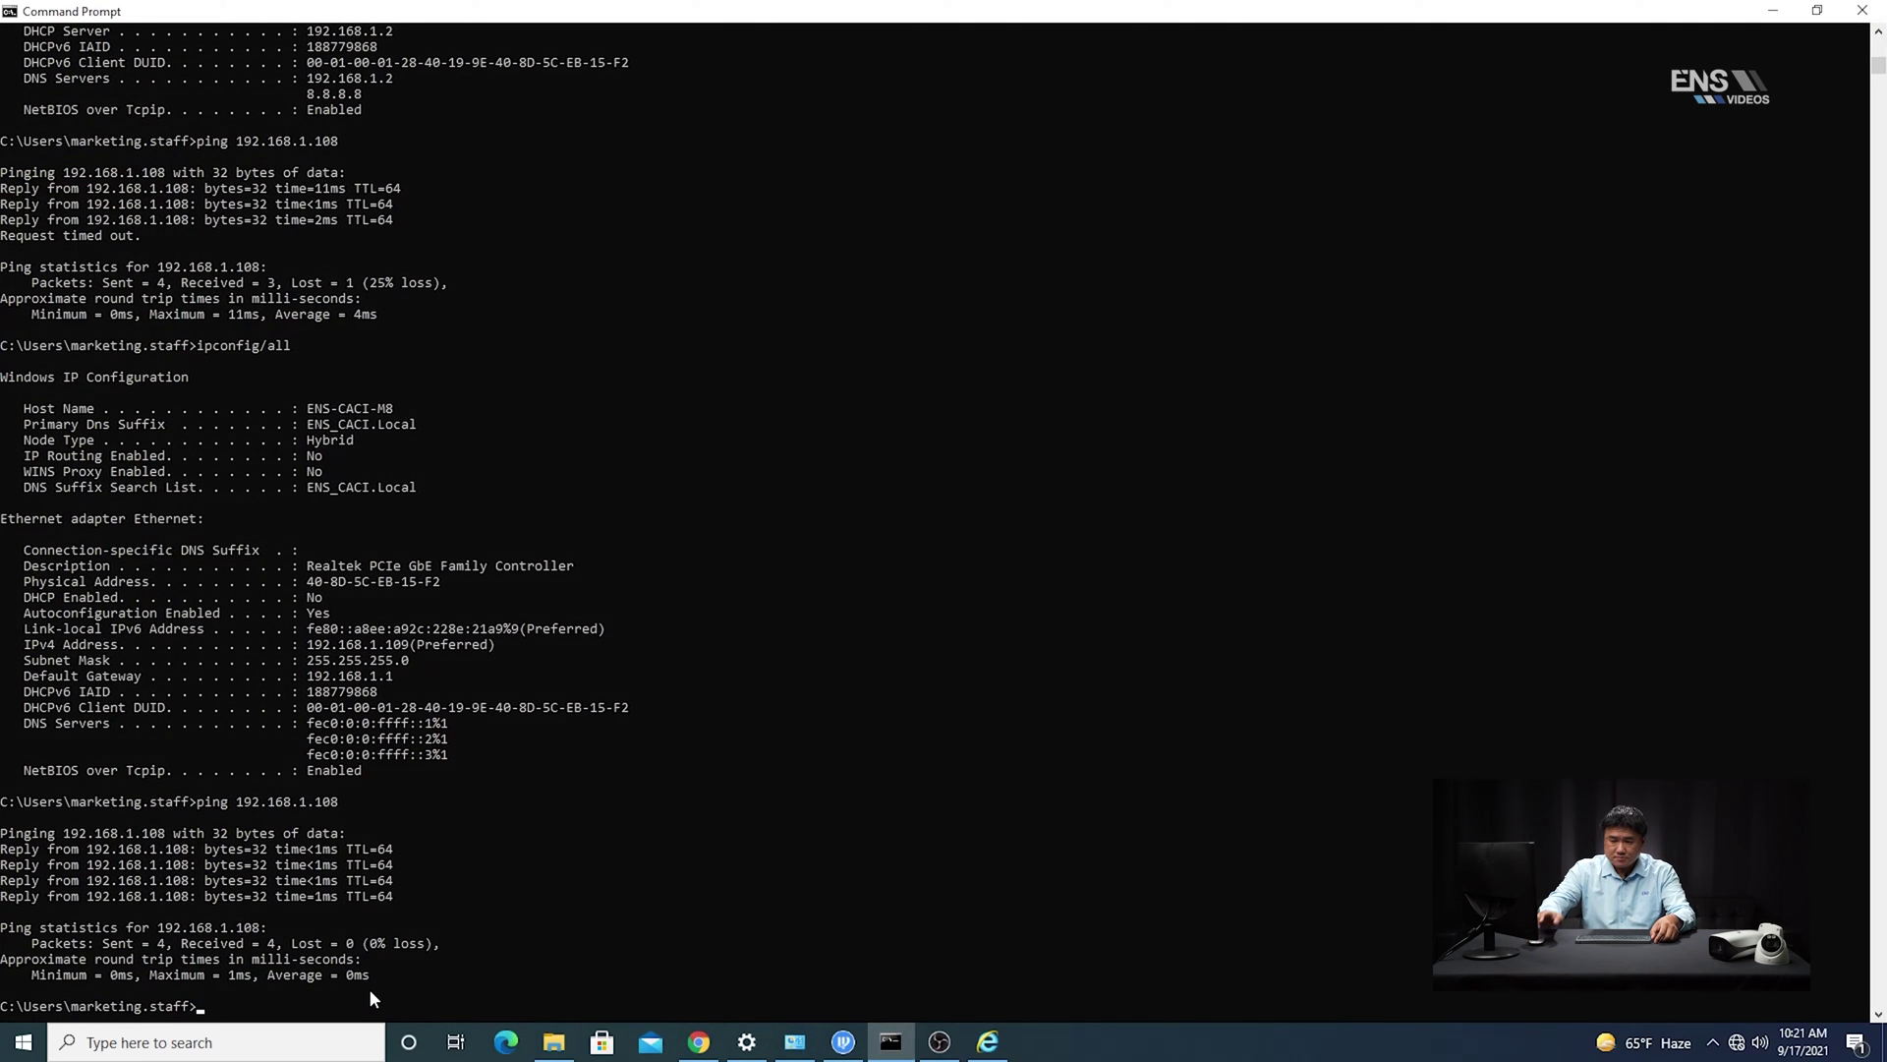
{"action": "type", "text": "arp"}
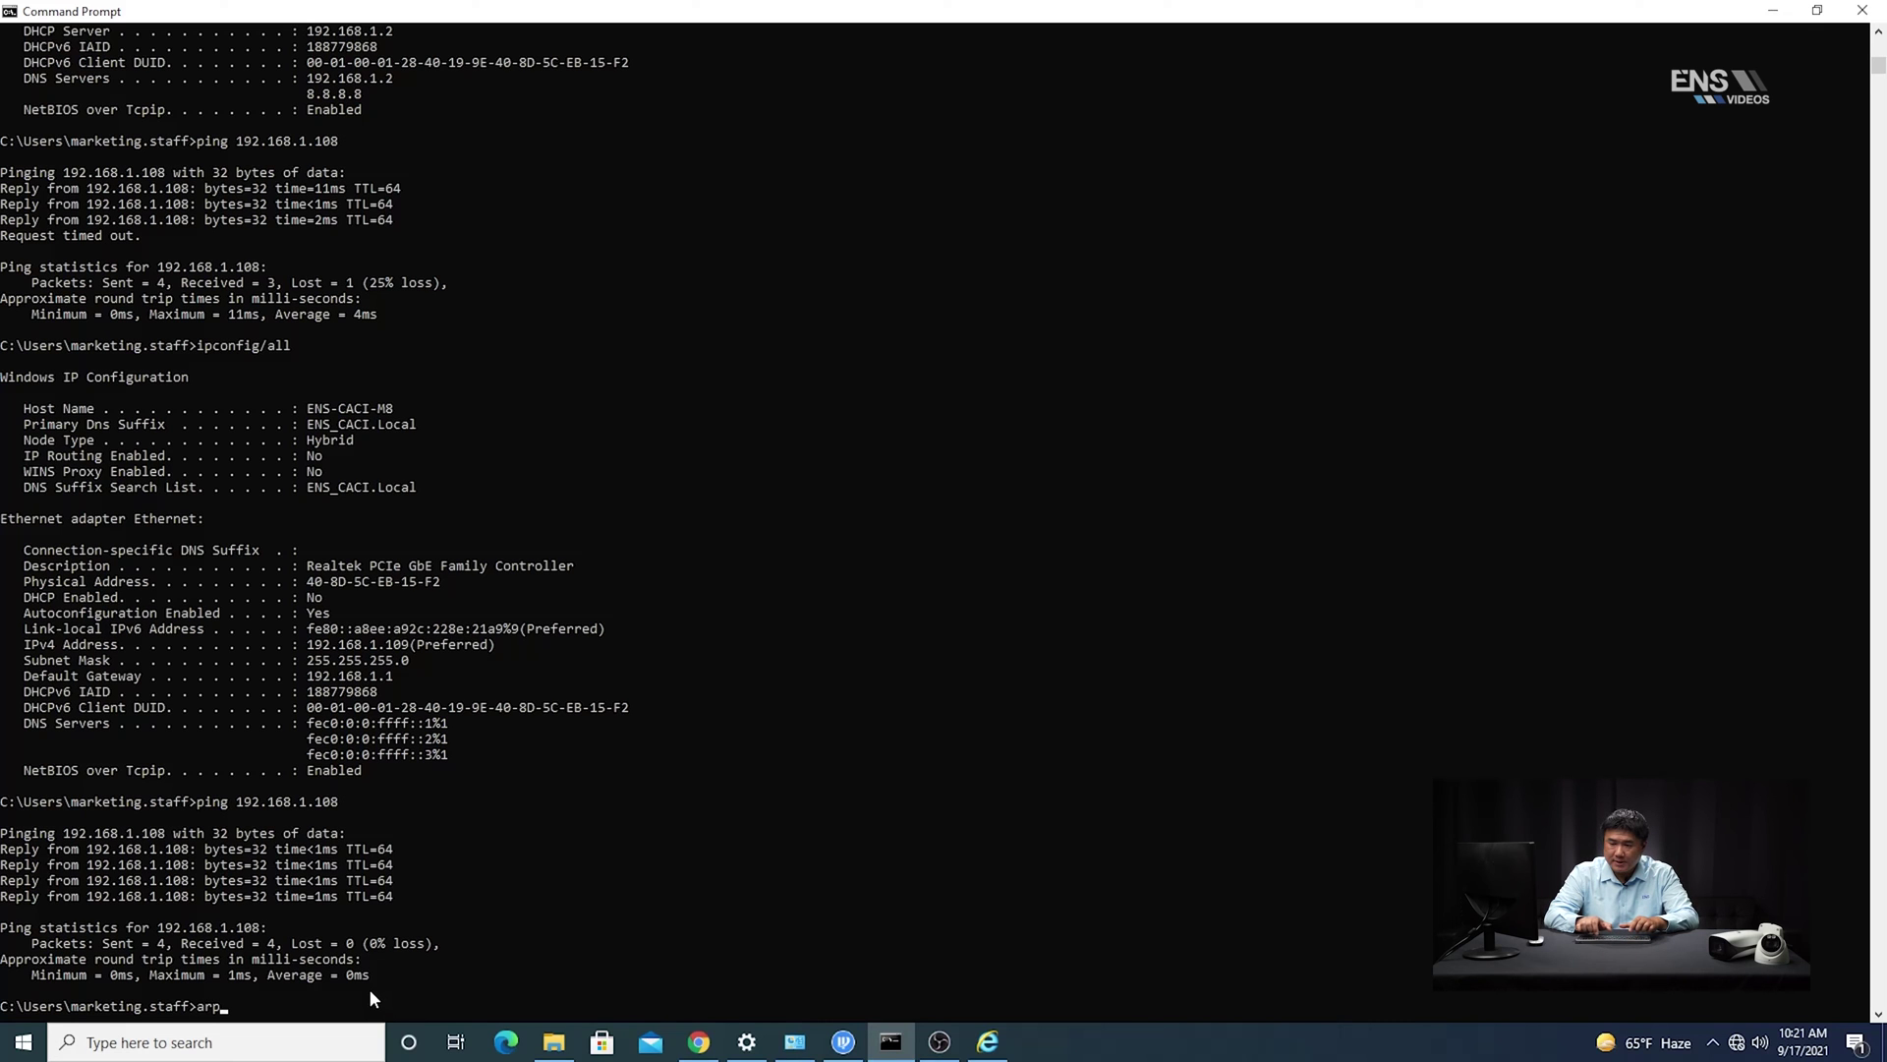
{"action": "type", "text": " -a"}
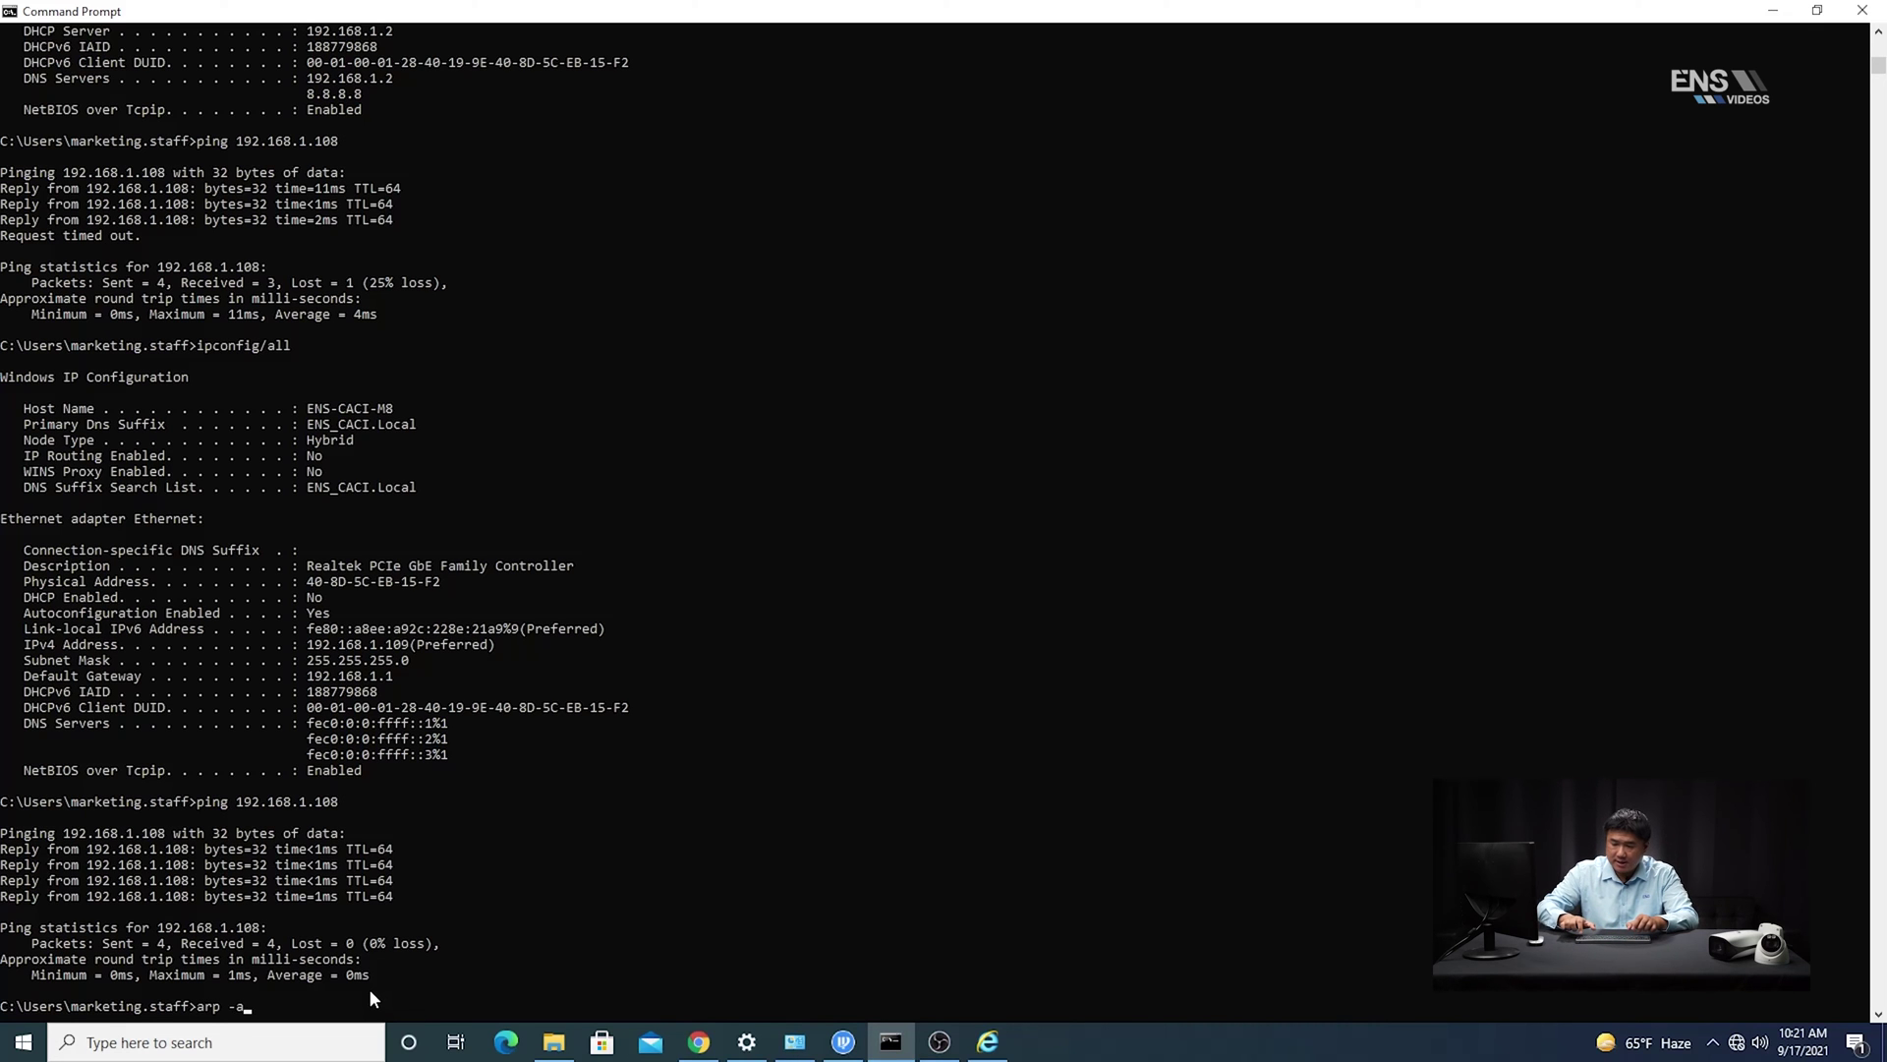
{"action": "key", "text": "Return"}
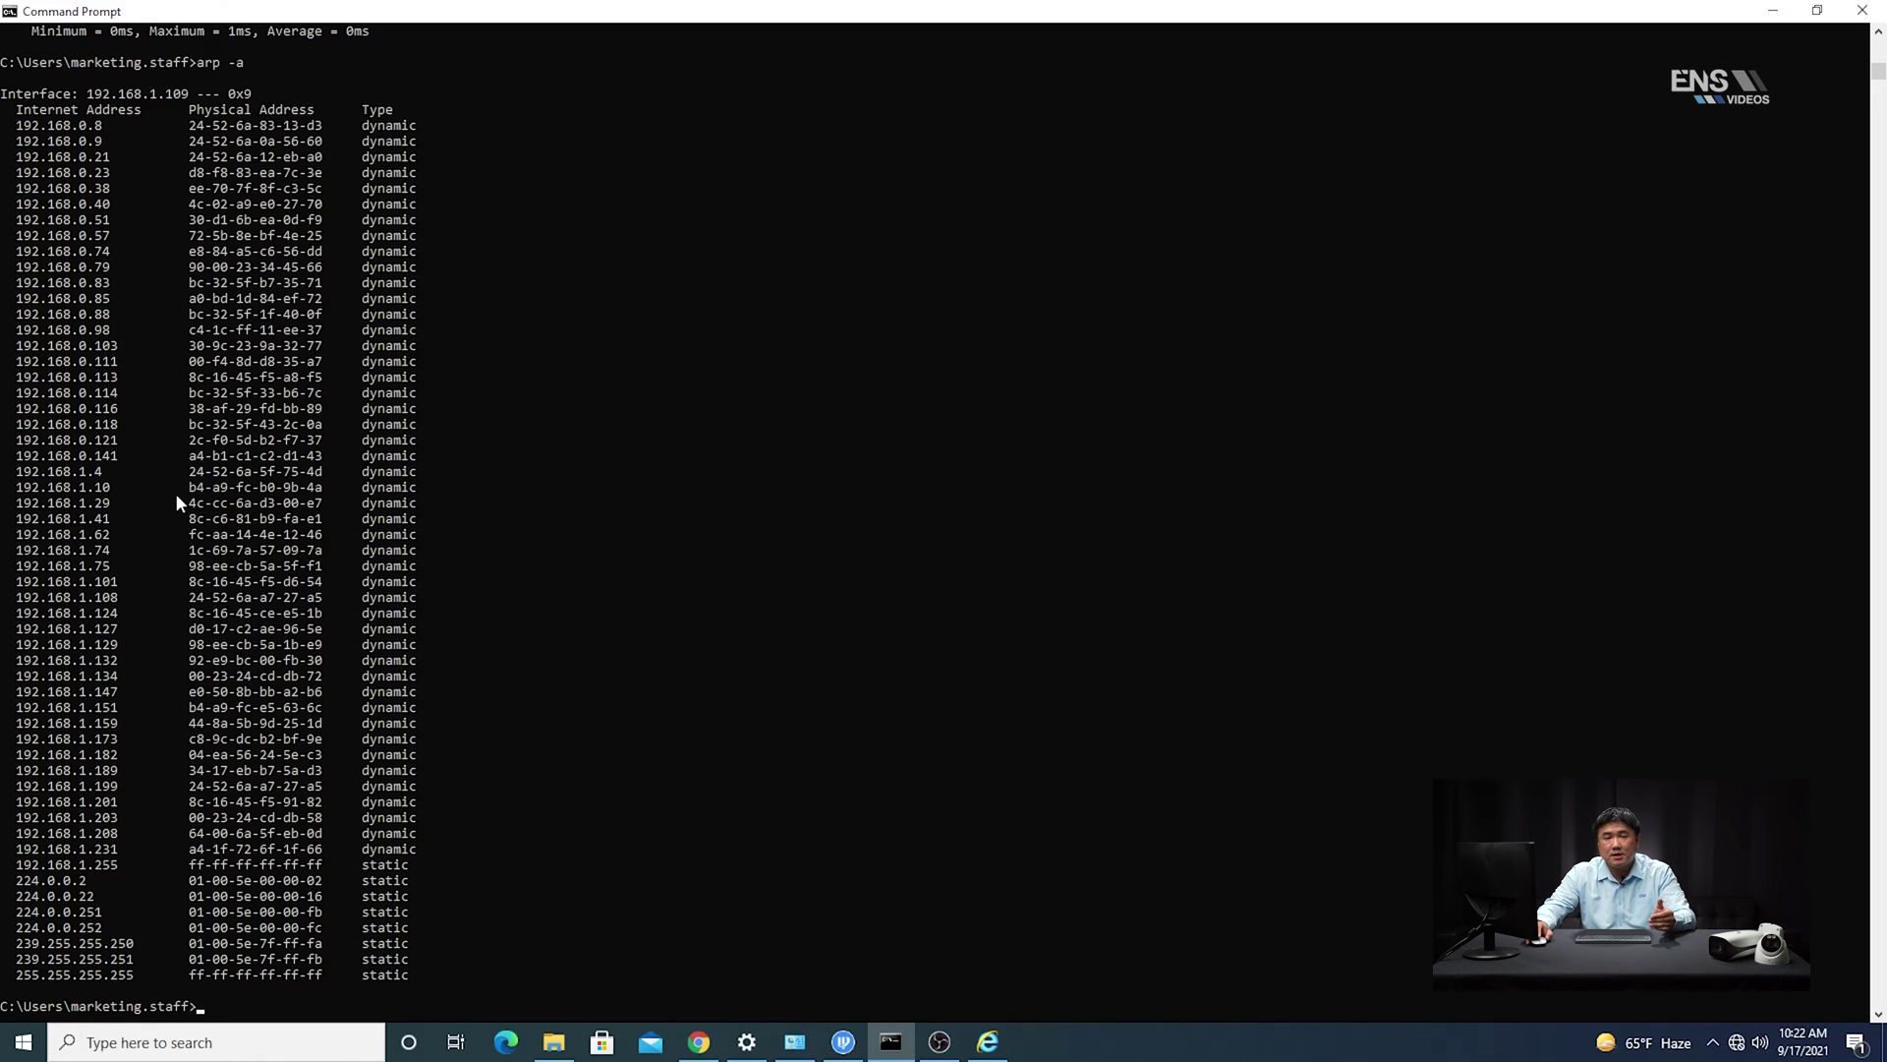
{"action": "left_click", "coordinate": [1772, 10]}
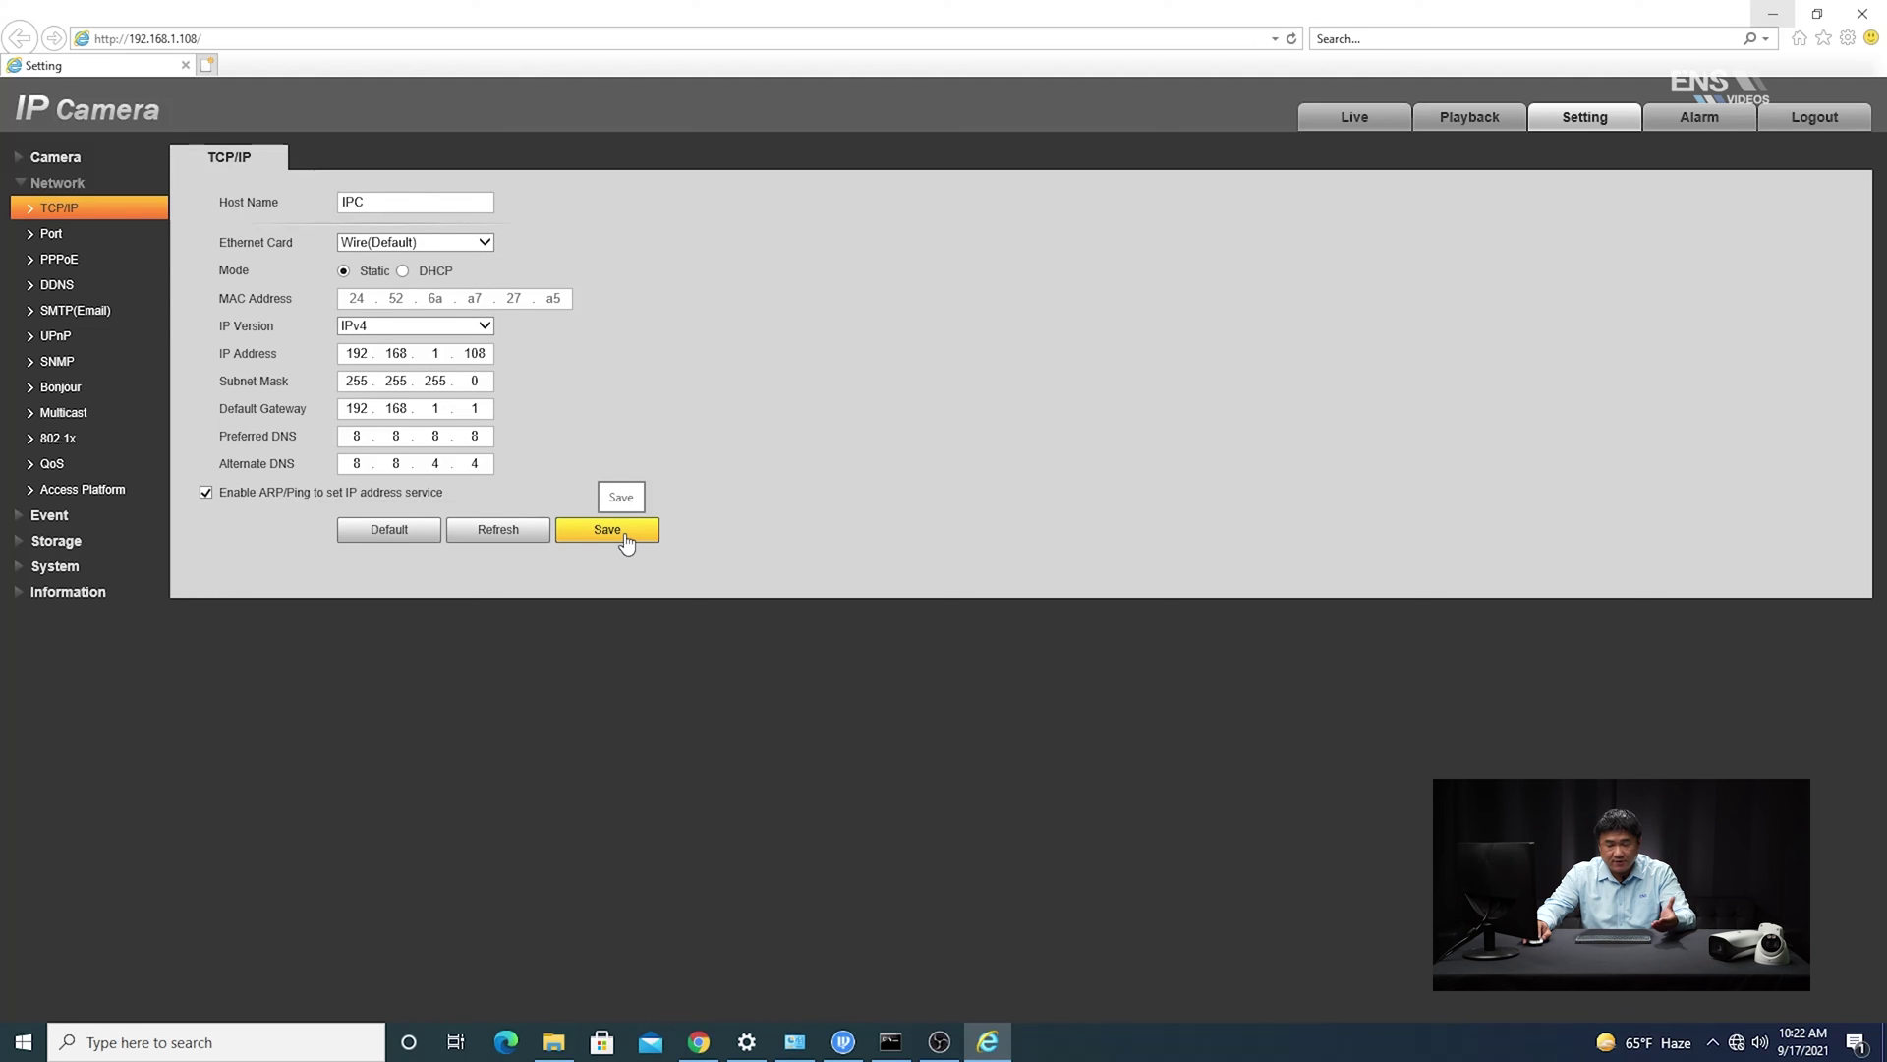
Switch to Command Prompt, then restore ConfigTool listing the IP Camera at 192.168.1.108.
{"action": "left_click", "coordinate": [890, 1041]}
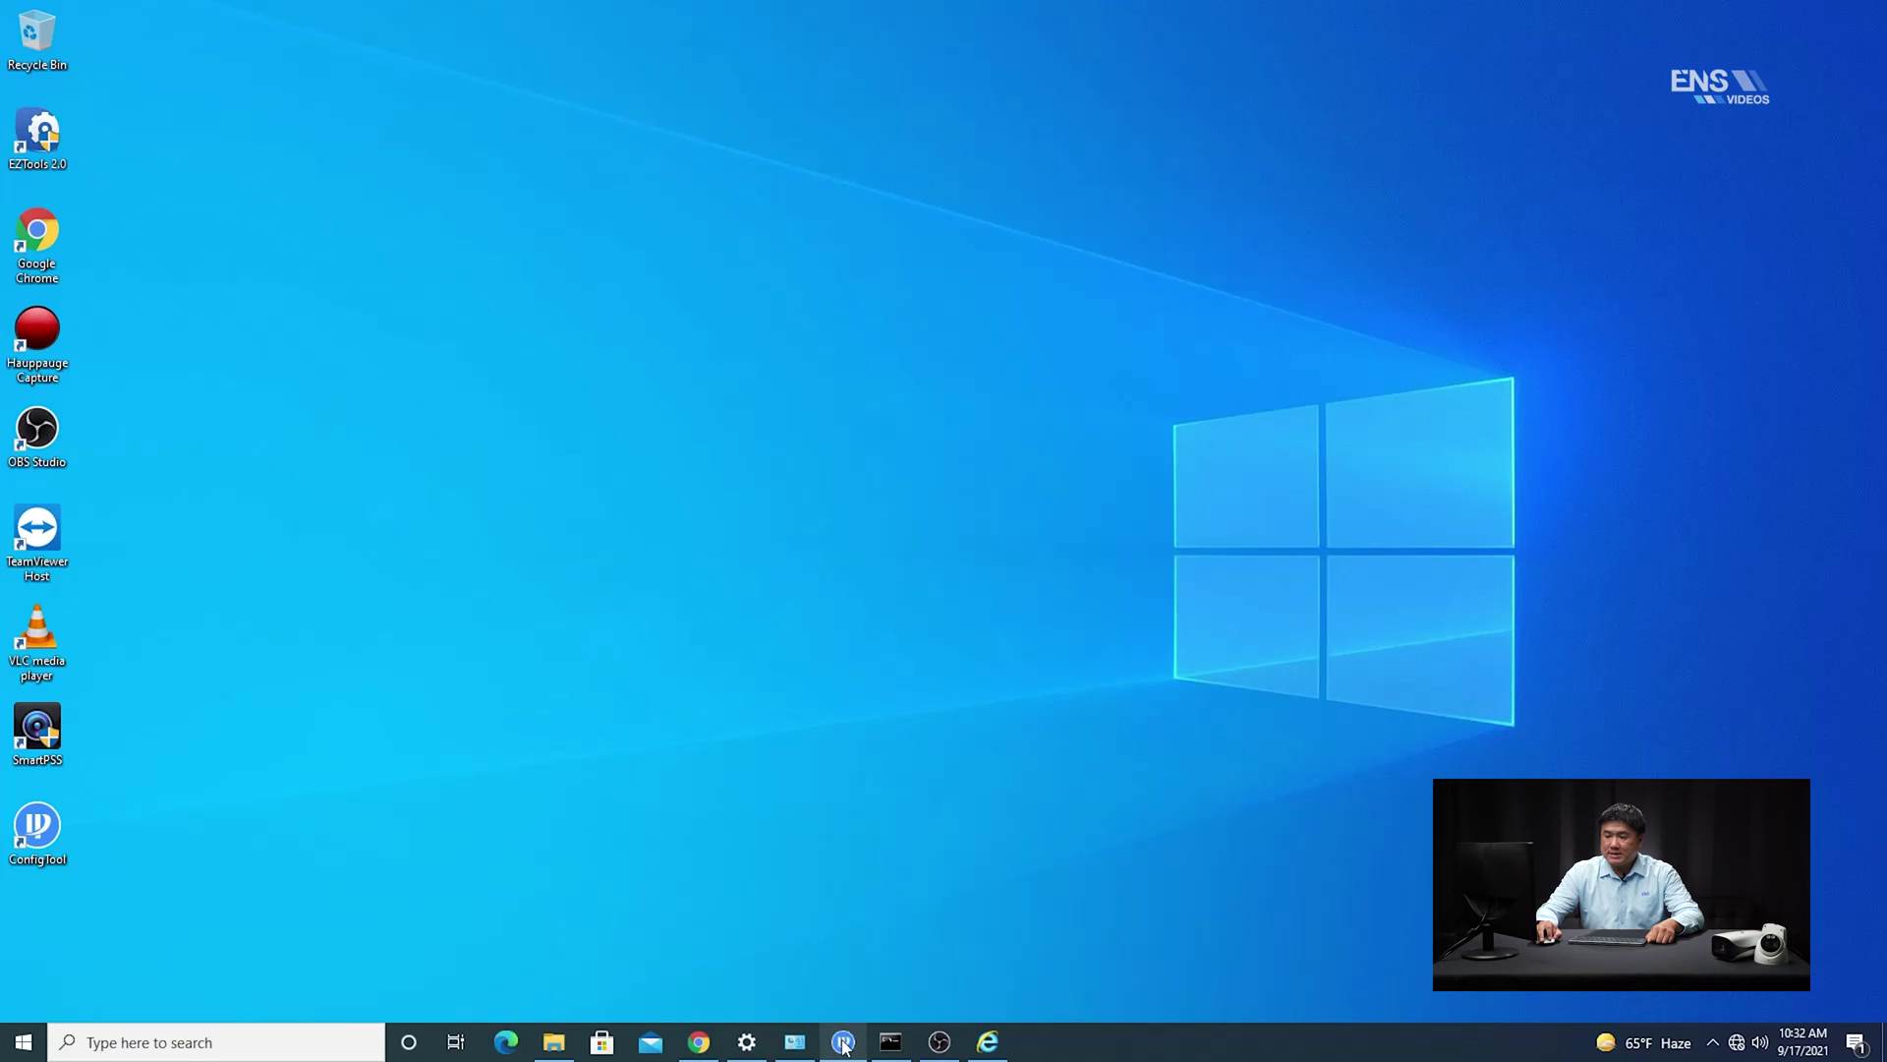
{"action": "left_click", "coordinate": [843, 1042]}
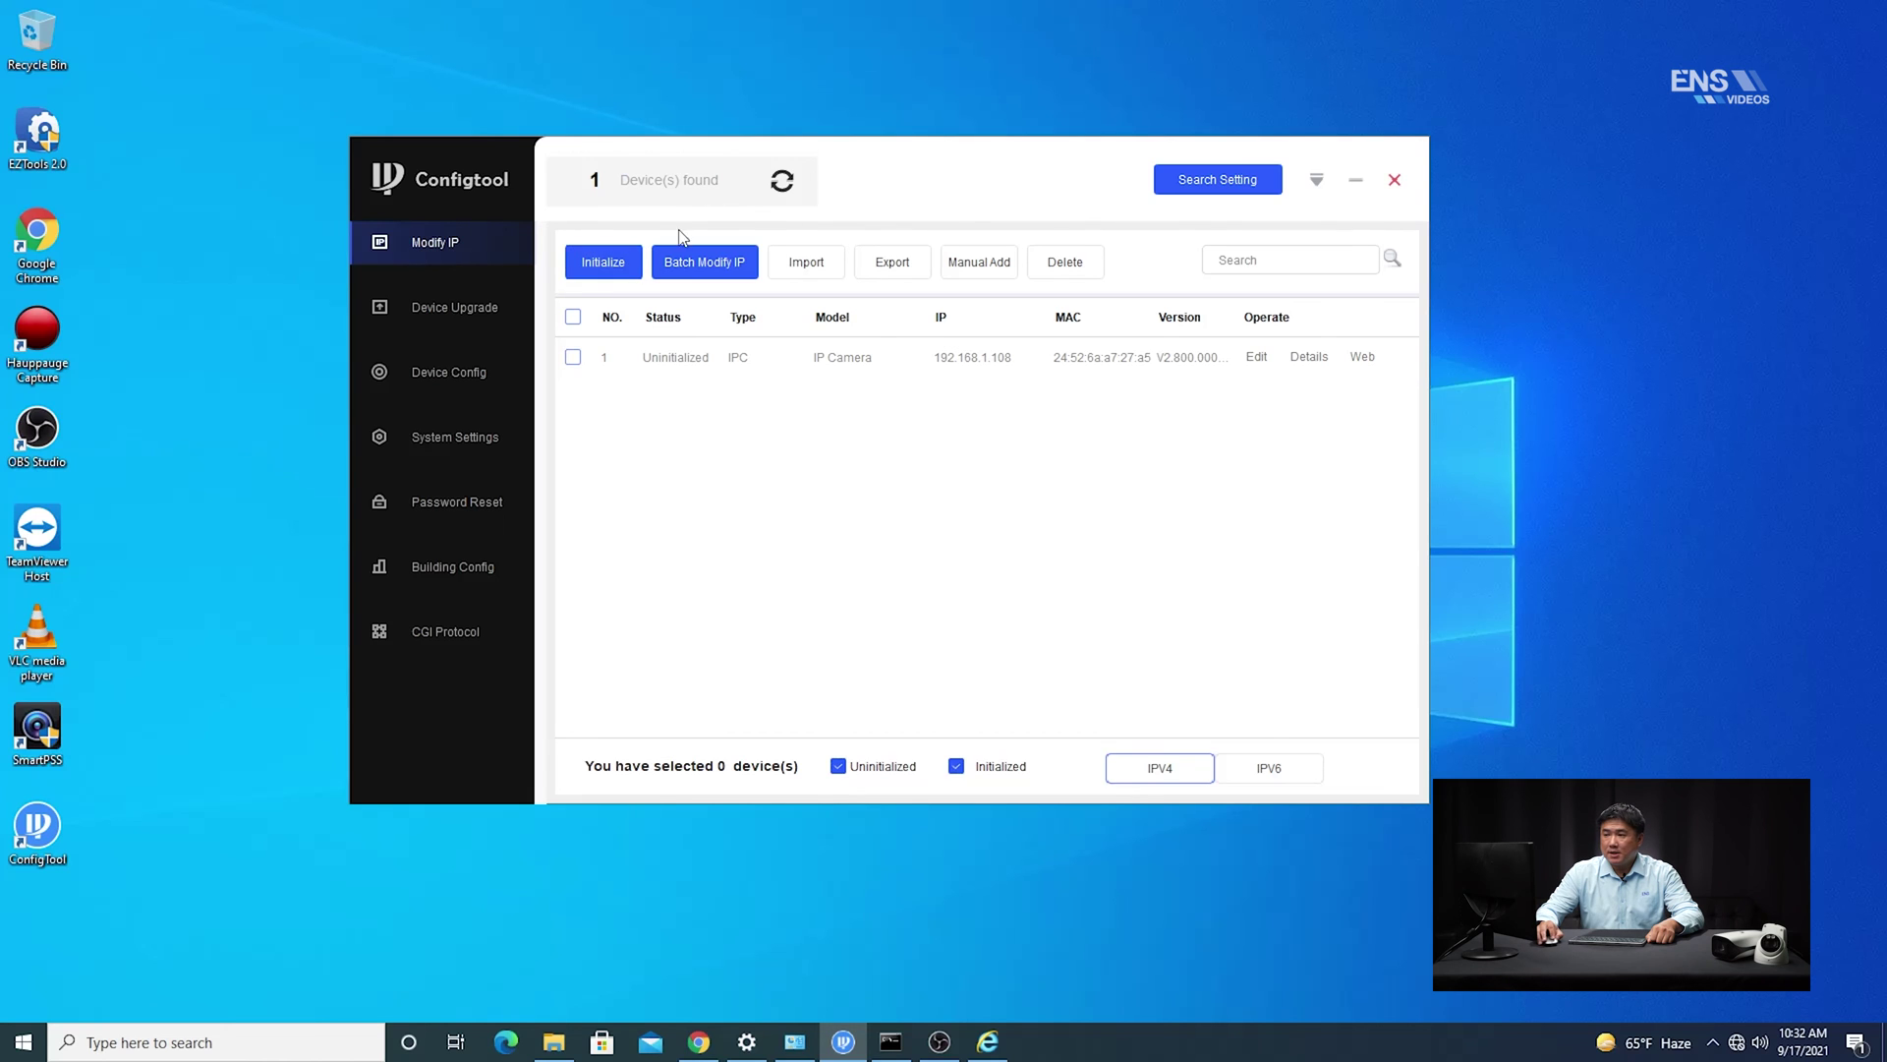
Rescan the network and select the uninitialized IP Camera at 192.168.1.108.
{"action": "left_click", "coordinate": [781, 181]}
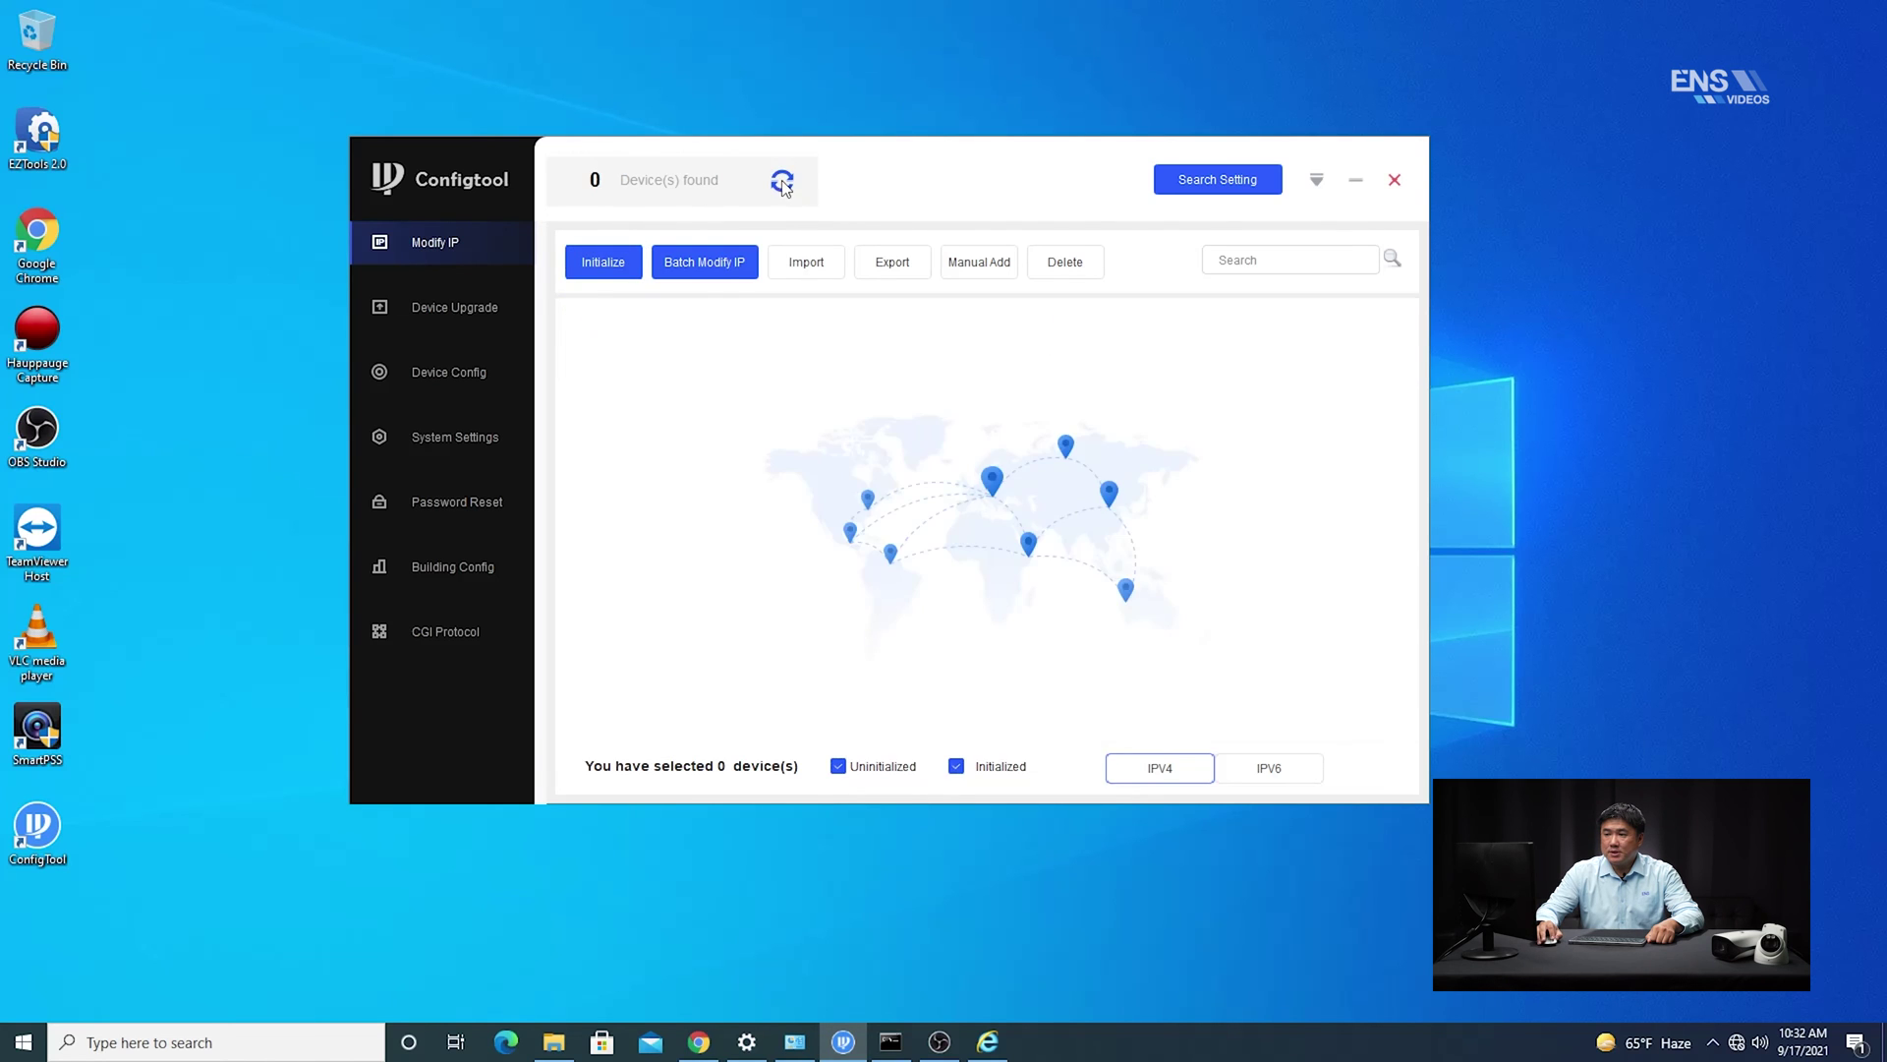
{"action": "left_click", "coordinate": [634, 264]}
{"action": "left_click", "coordinate": [1122, 383]}
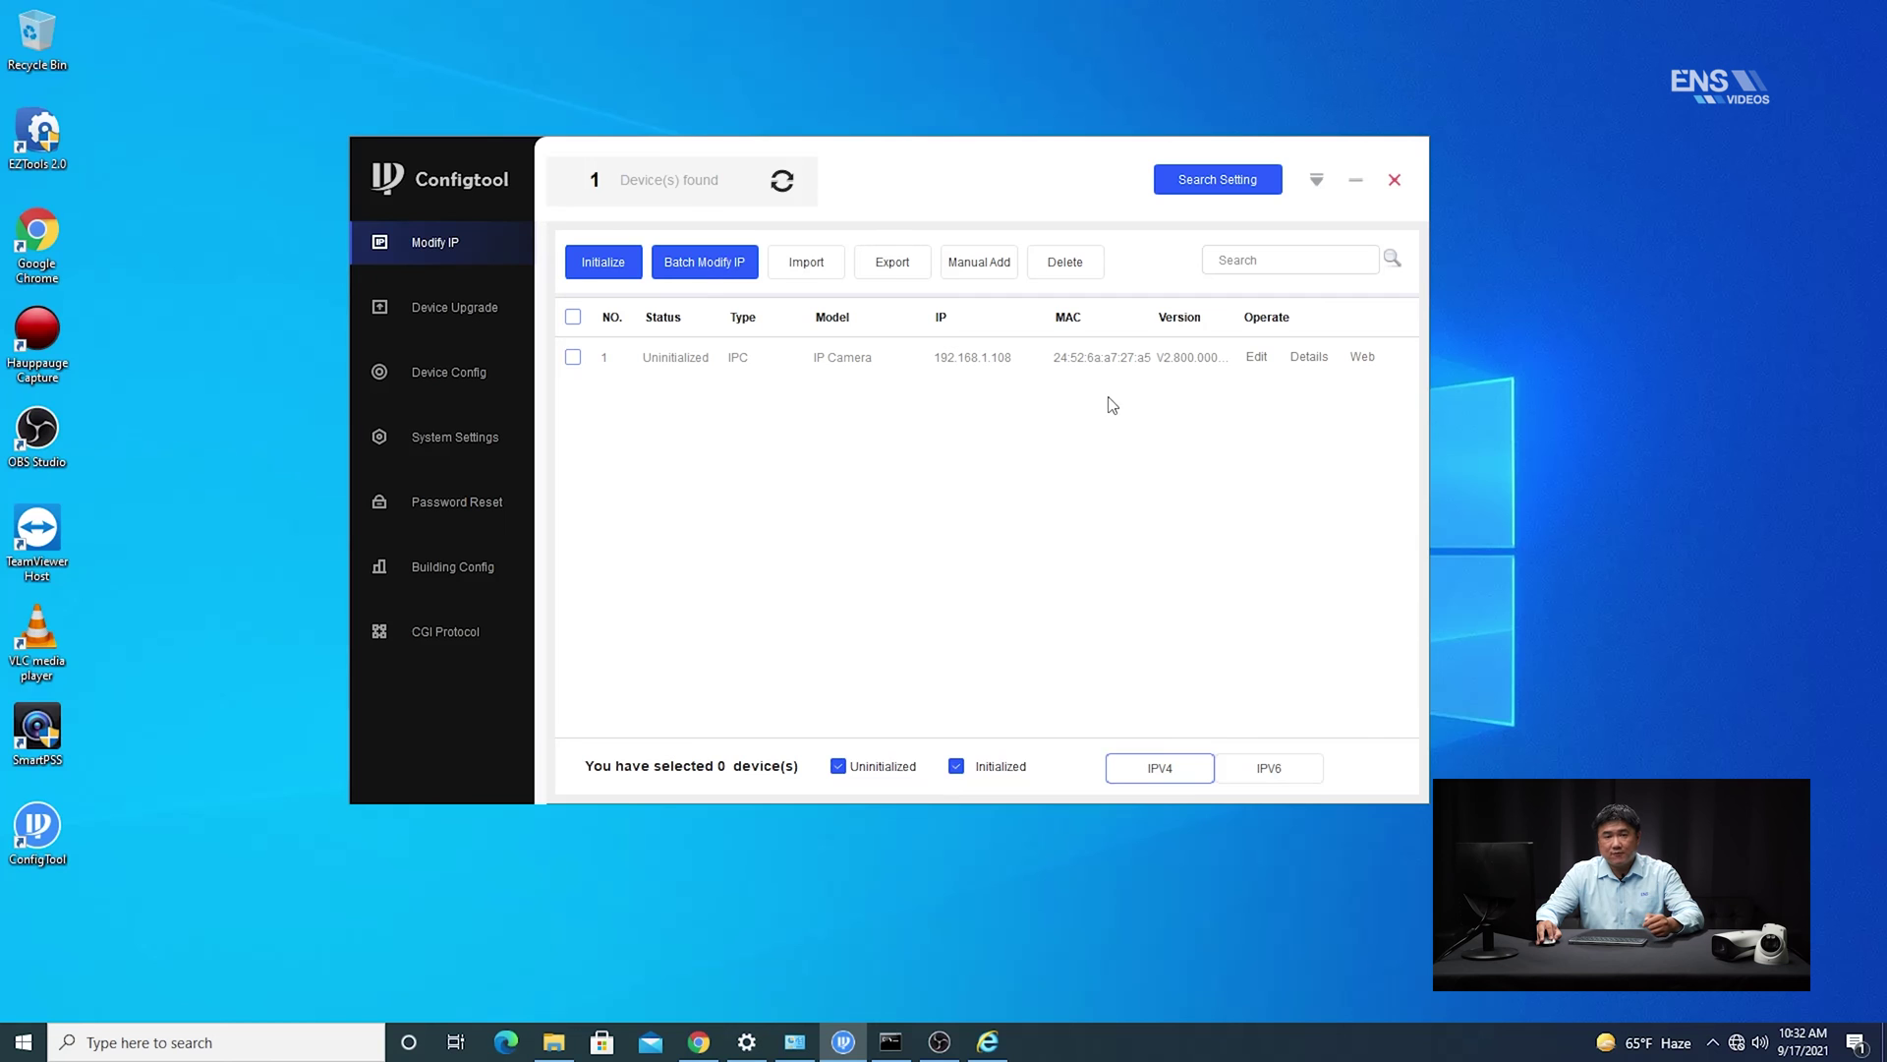
{"action": "left_click", "coordinate": [574, 356]}
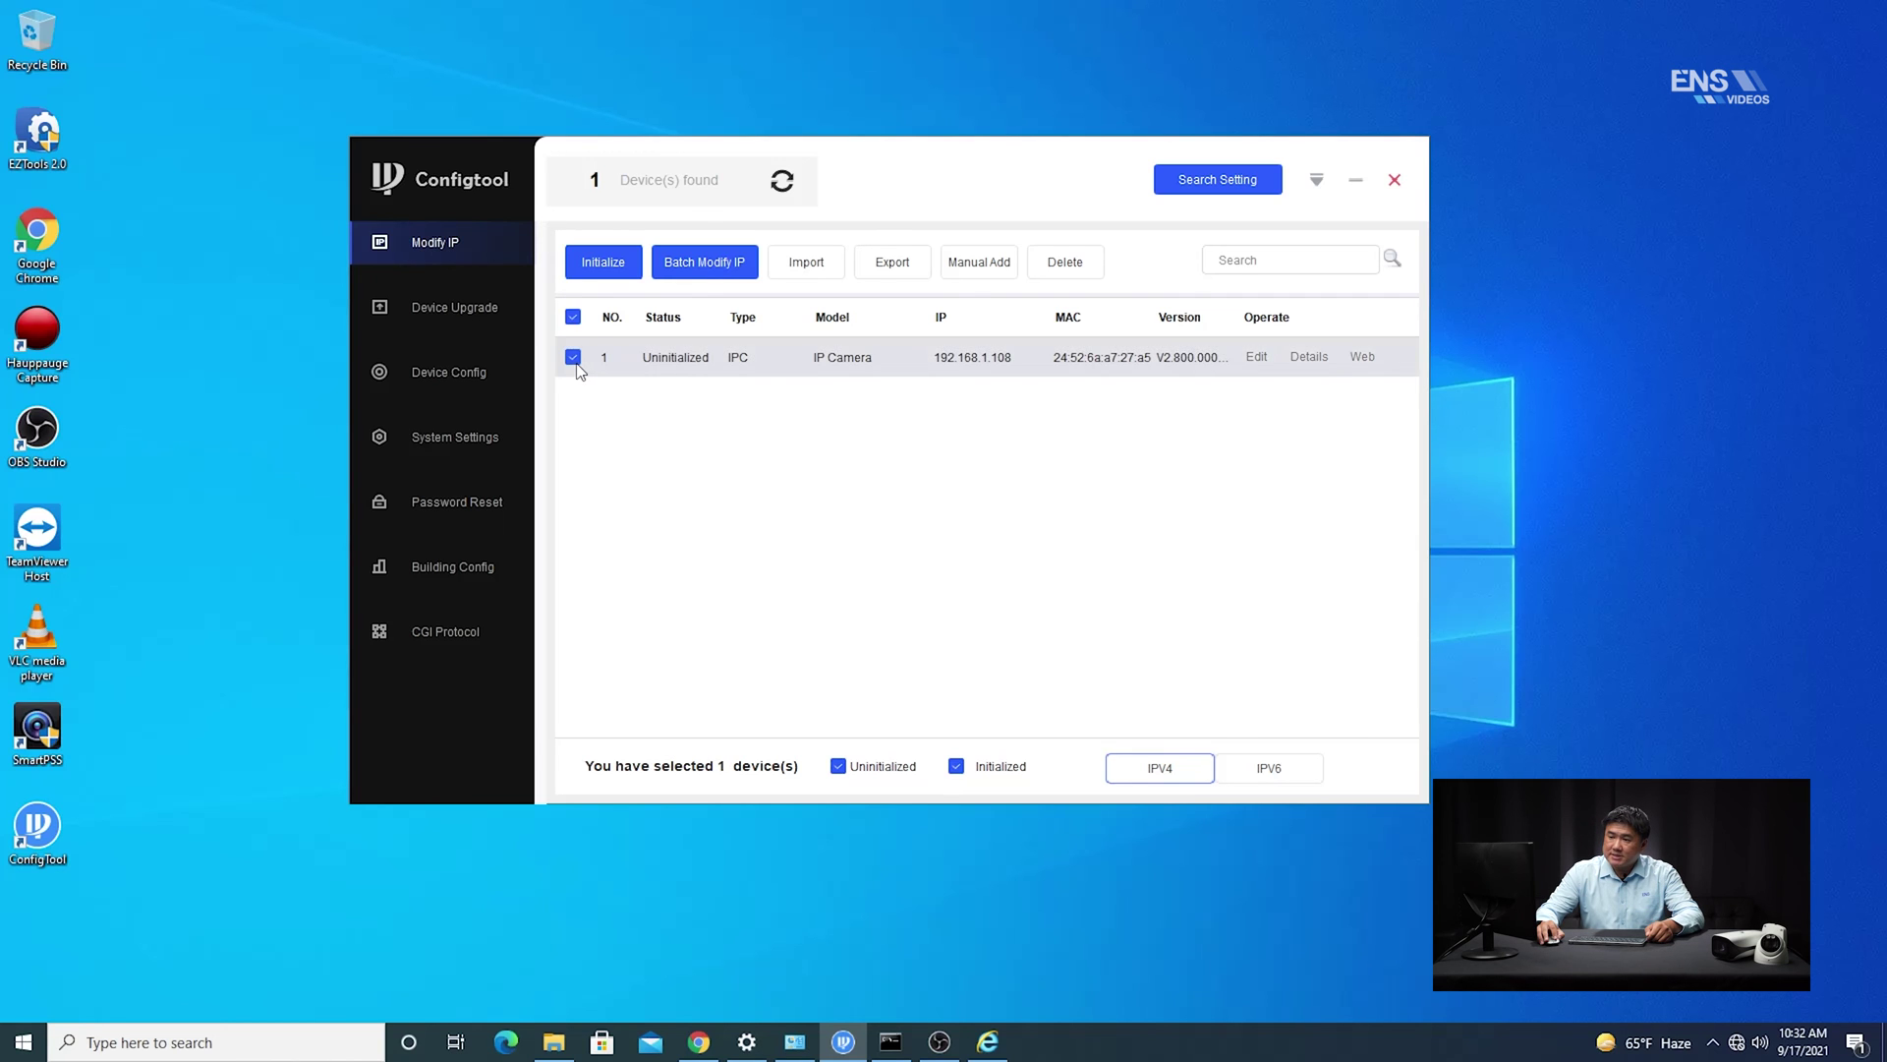
Start initializing the selected camera and enter the new admin password.
{"action": "left_click", "coordinate": [591, 266]}
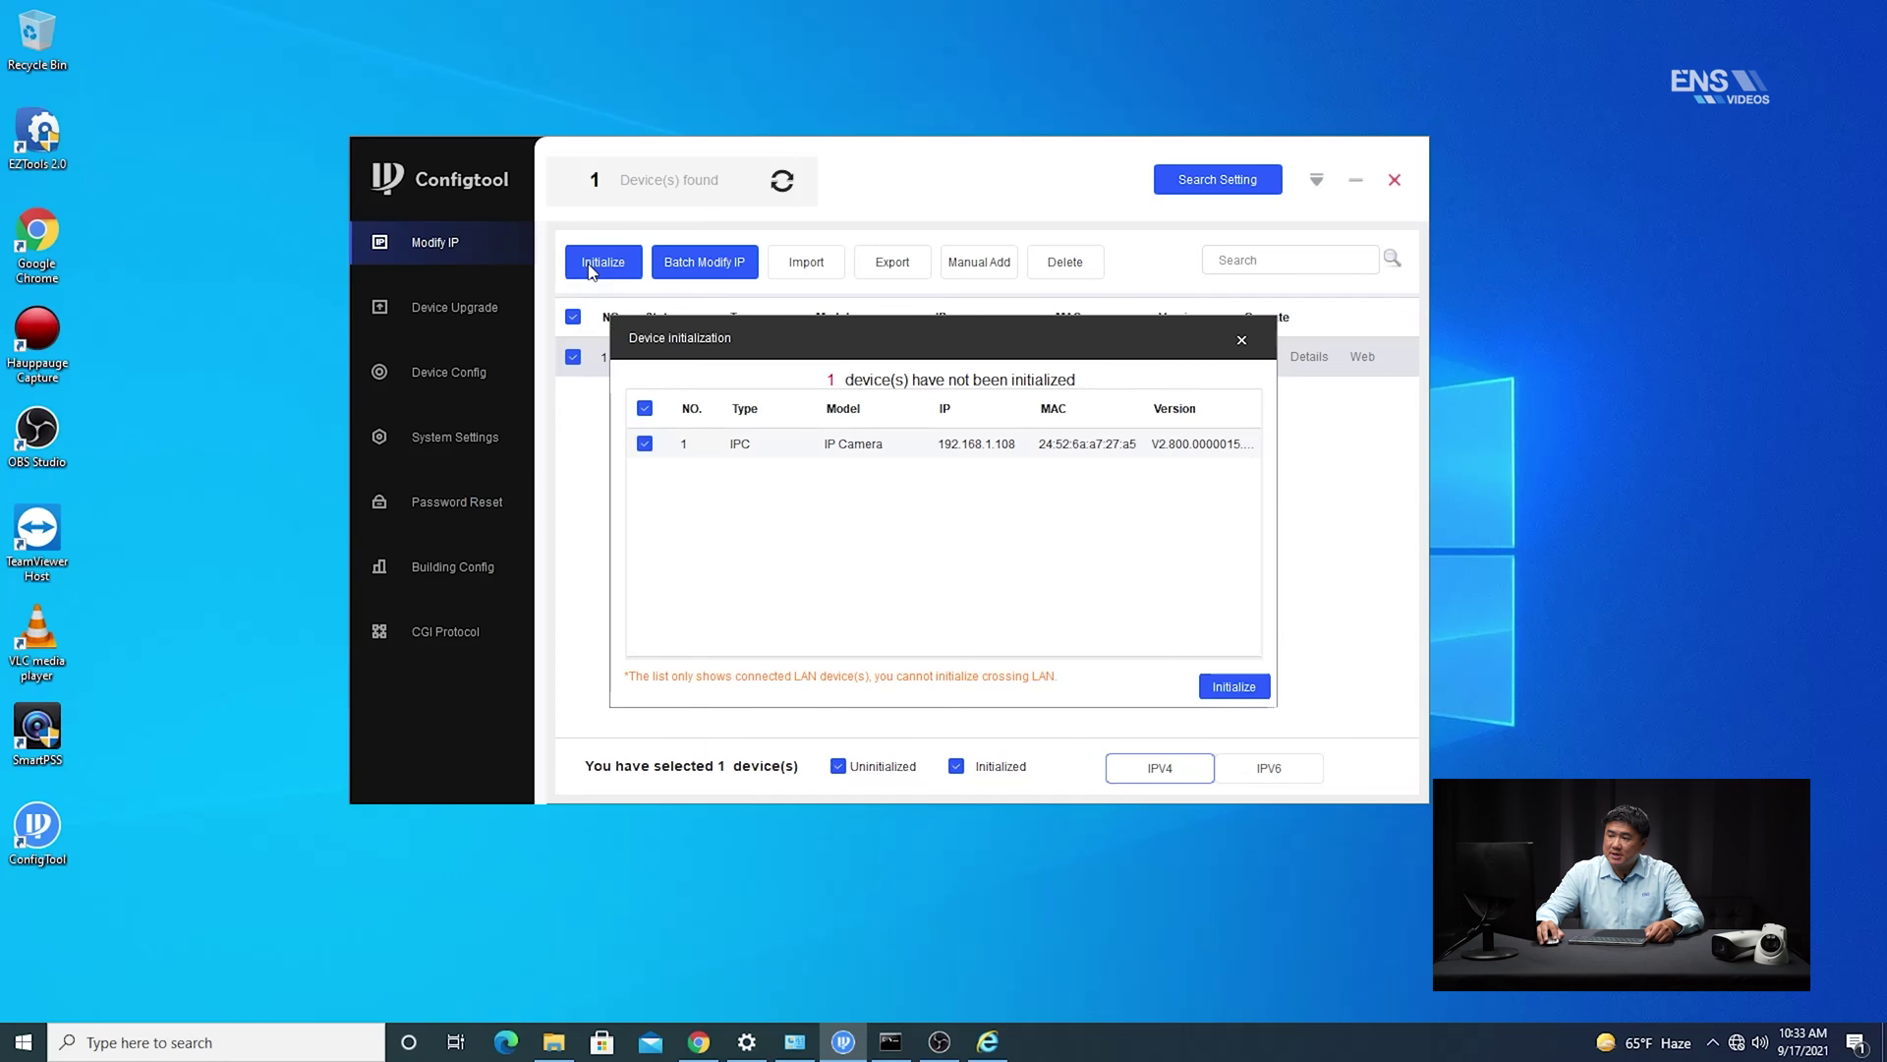
{"action": "left_click", "coordinate": [1233, 686]}
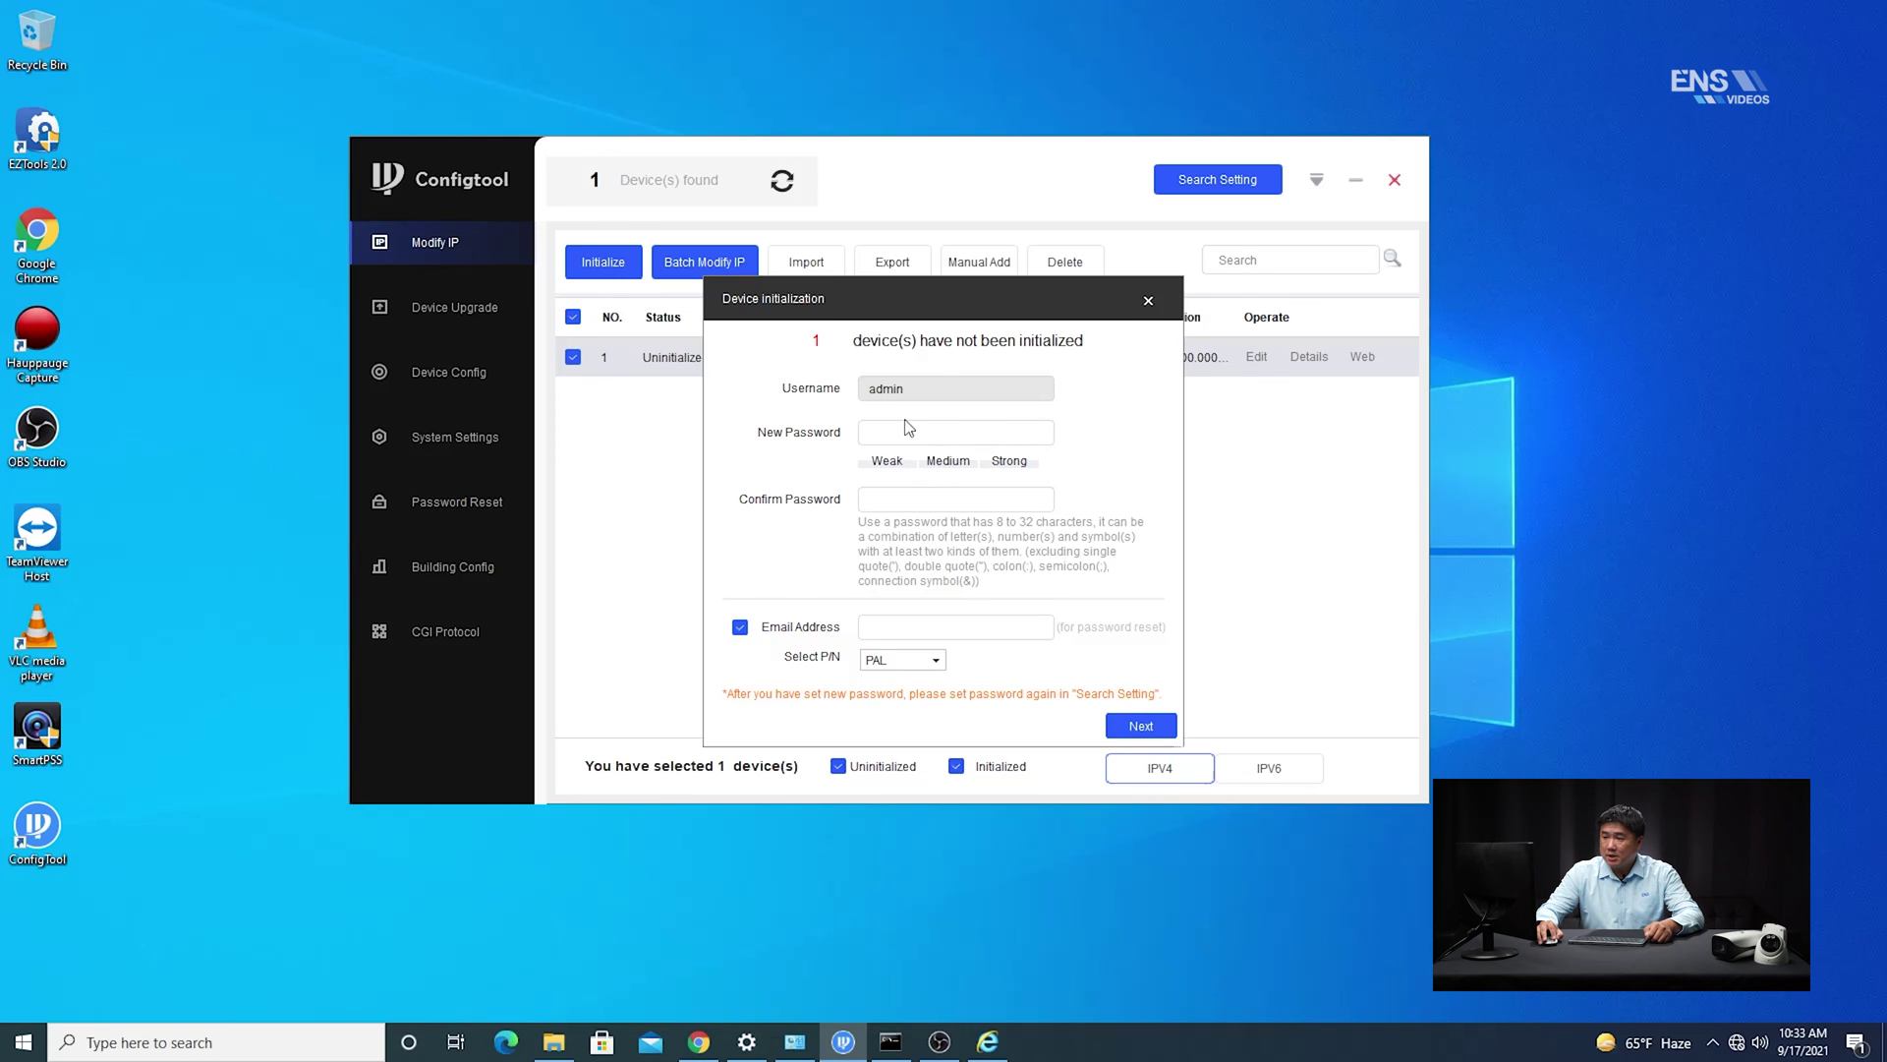
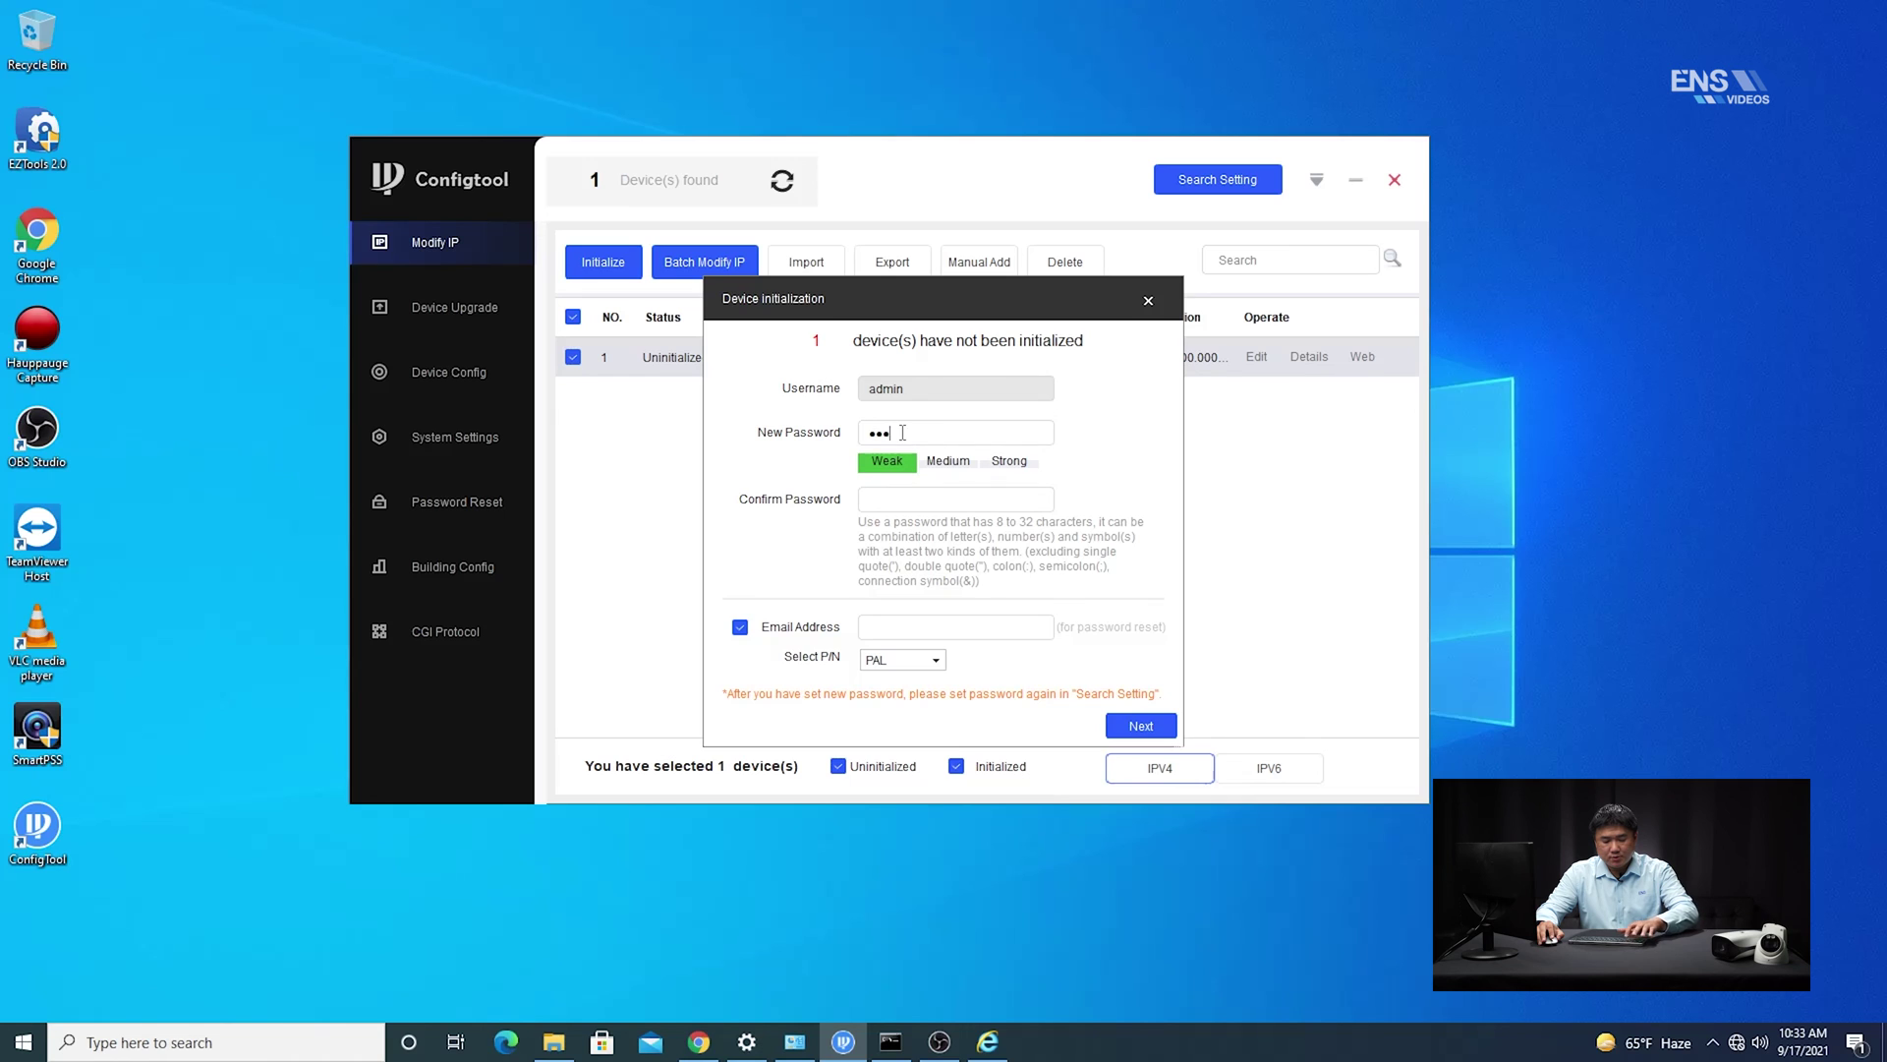
{"action": "left_click", "coordinate": [912, 495]}
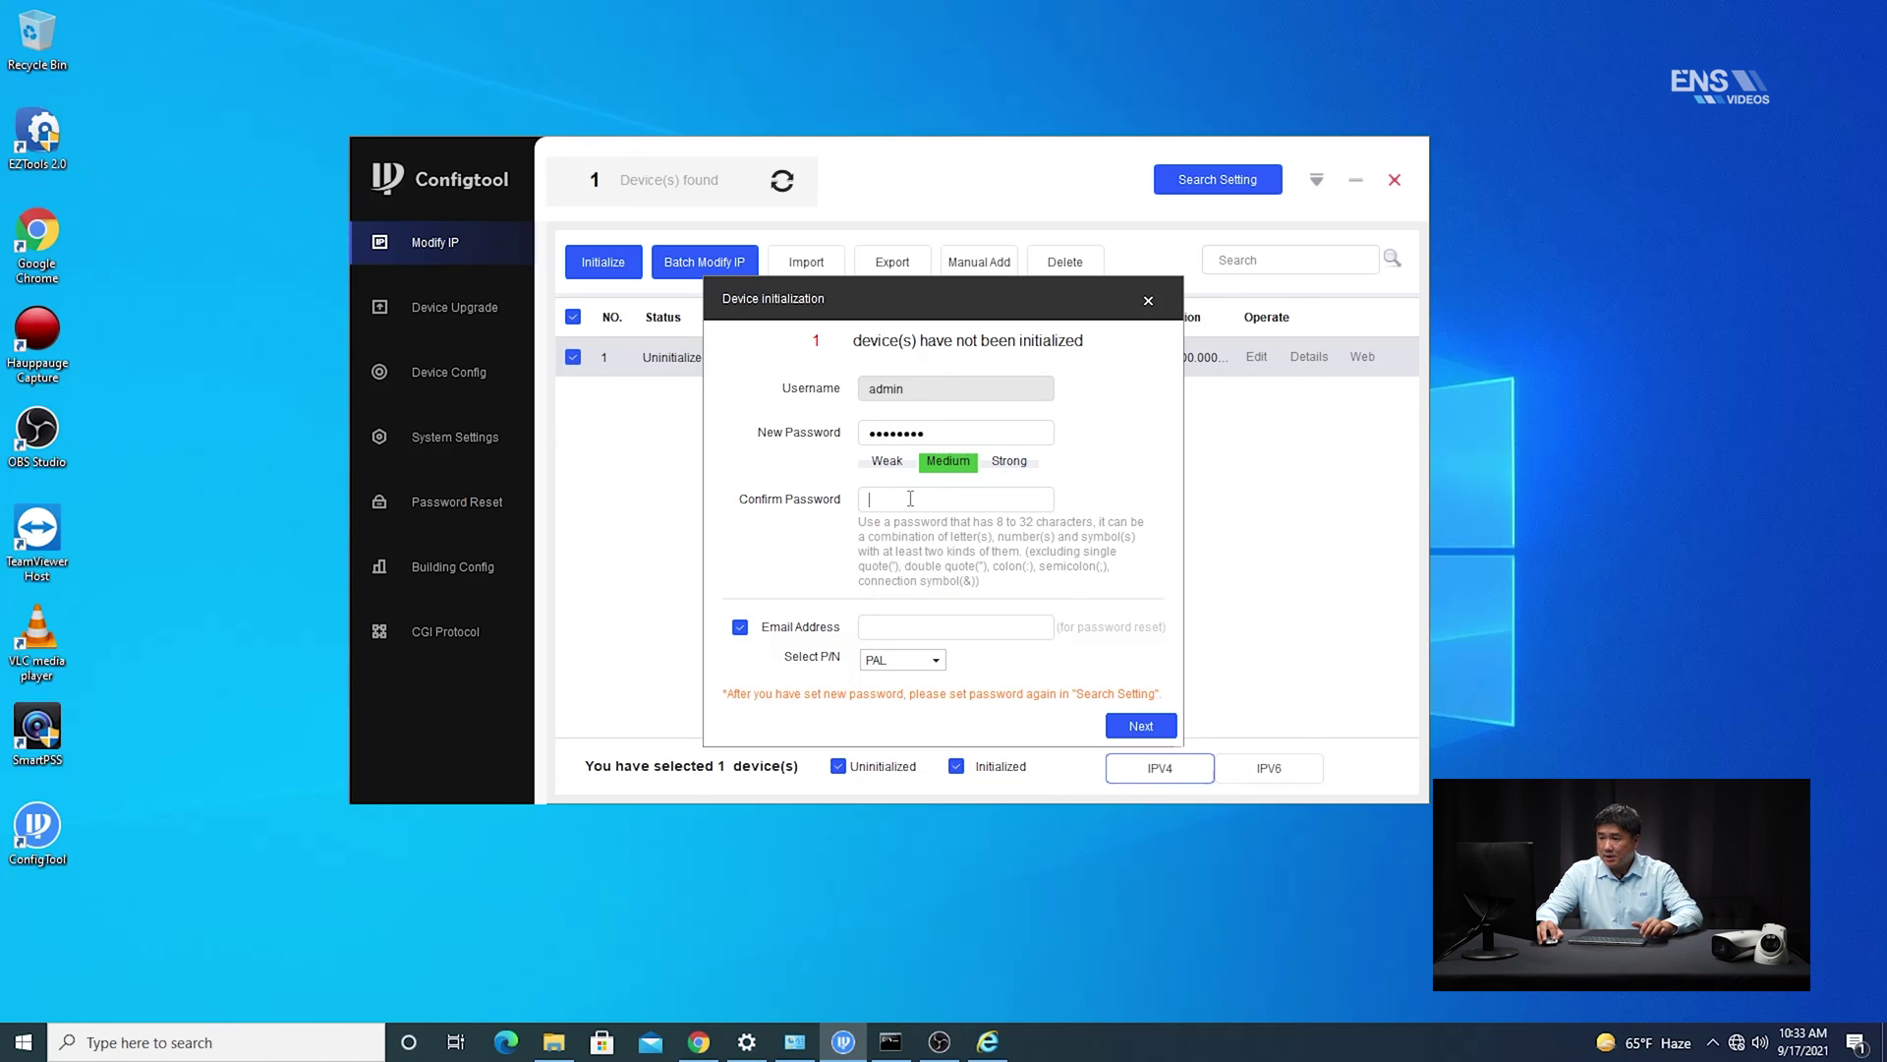
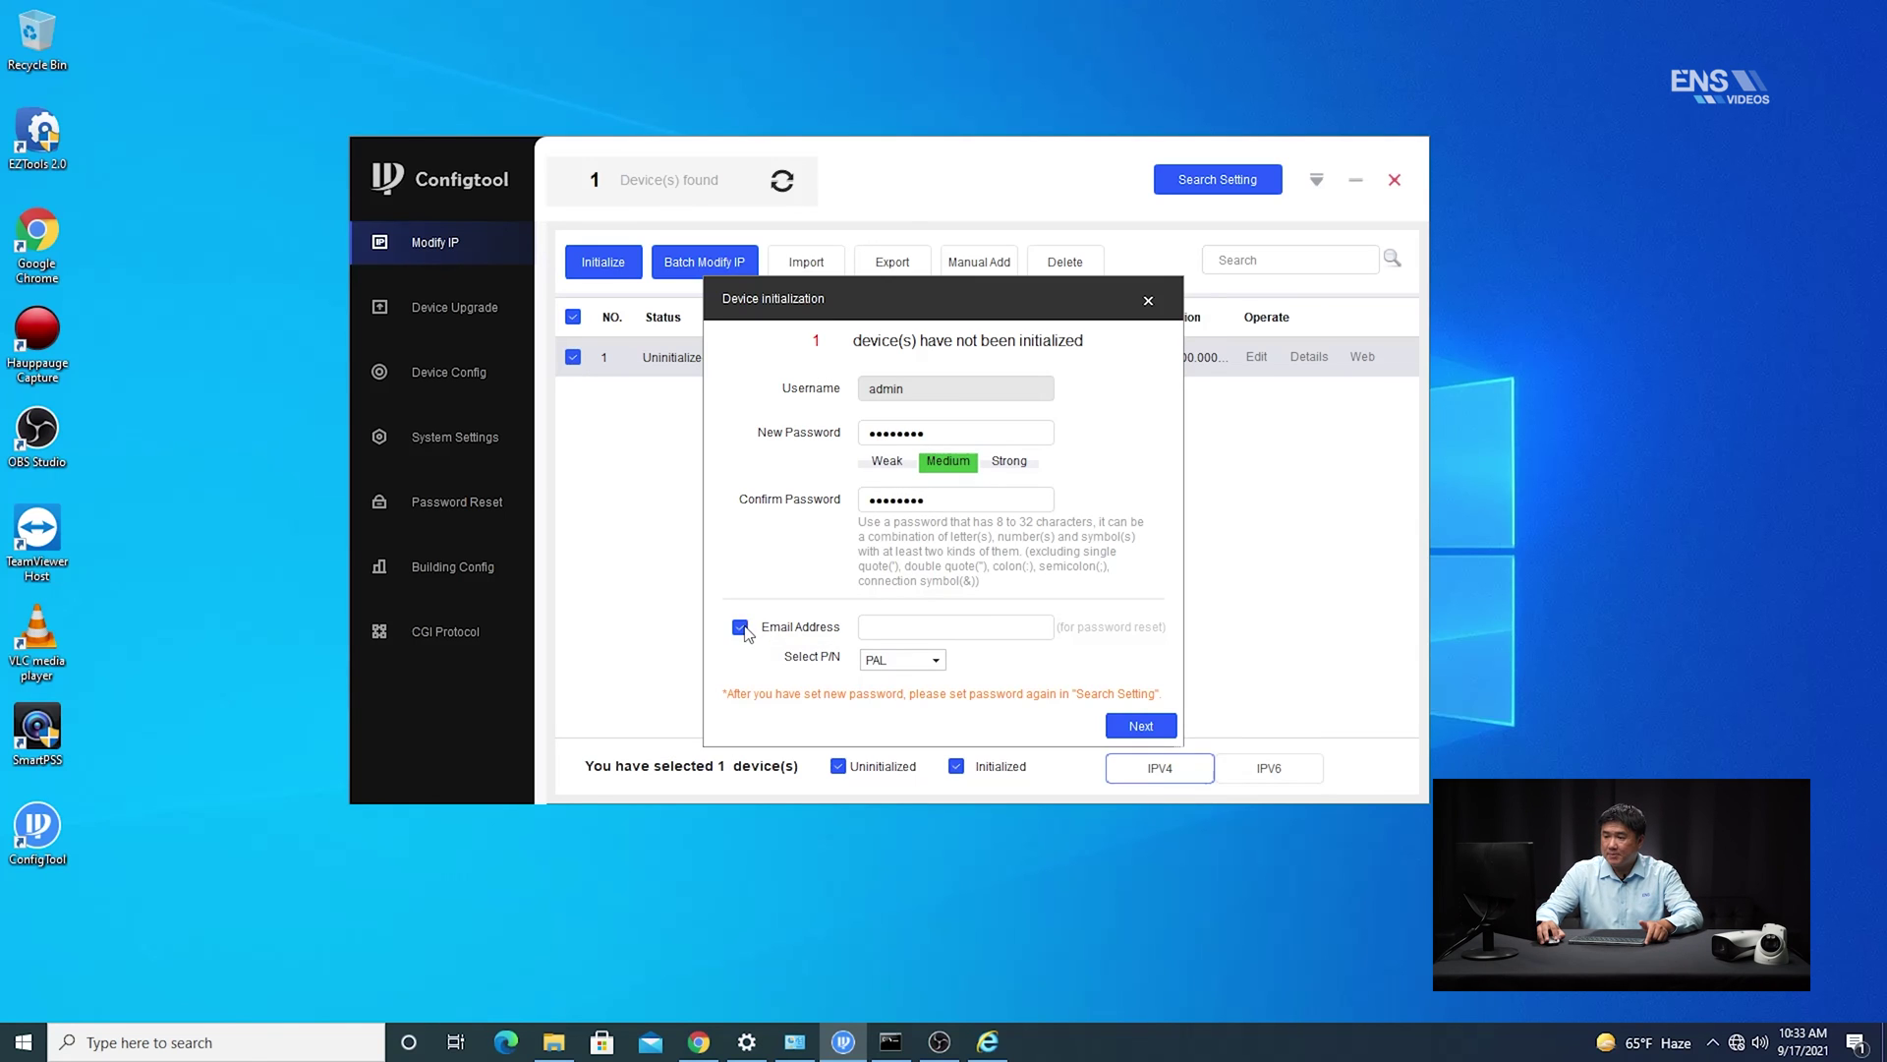
Skip recovery e-mail, choose NTSC, disable Easy4ip and auto-check updates, and confirm.
{"action": "left_click", "coordinate": [740, 627]}
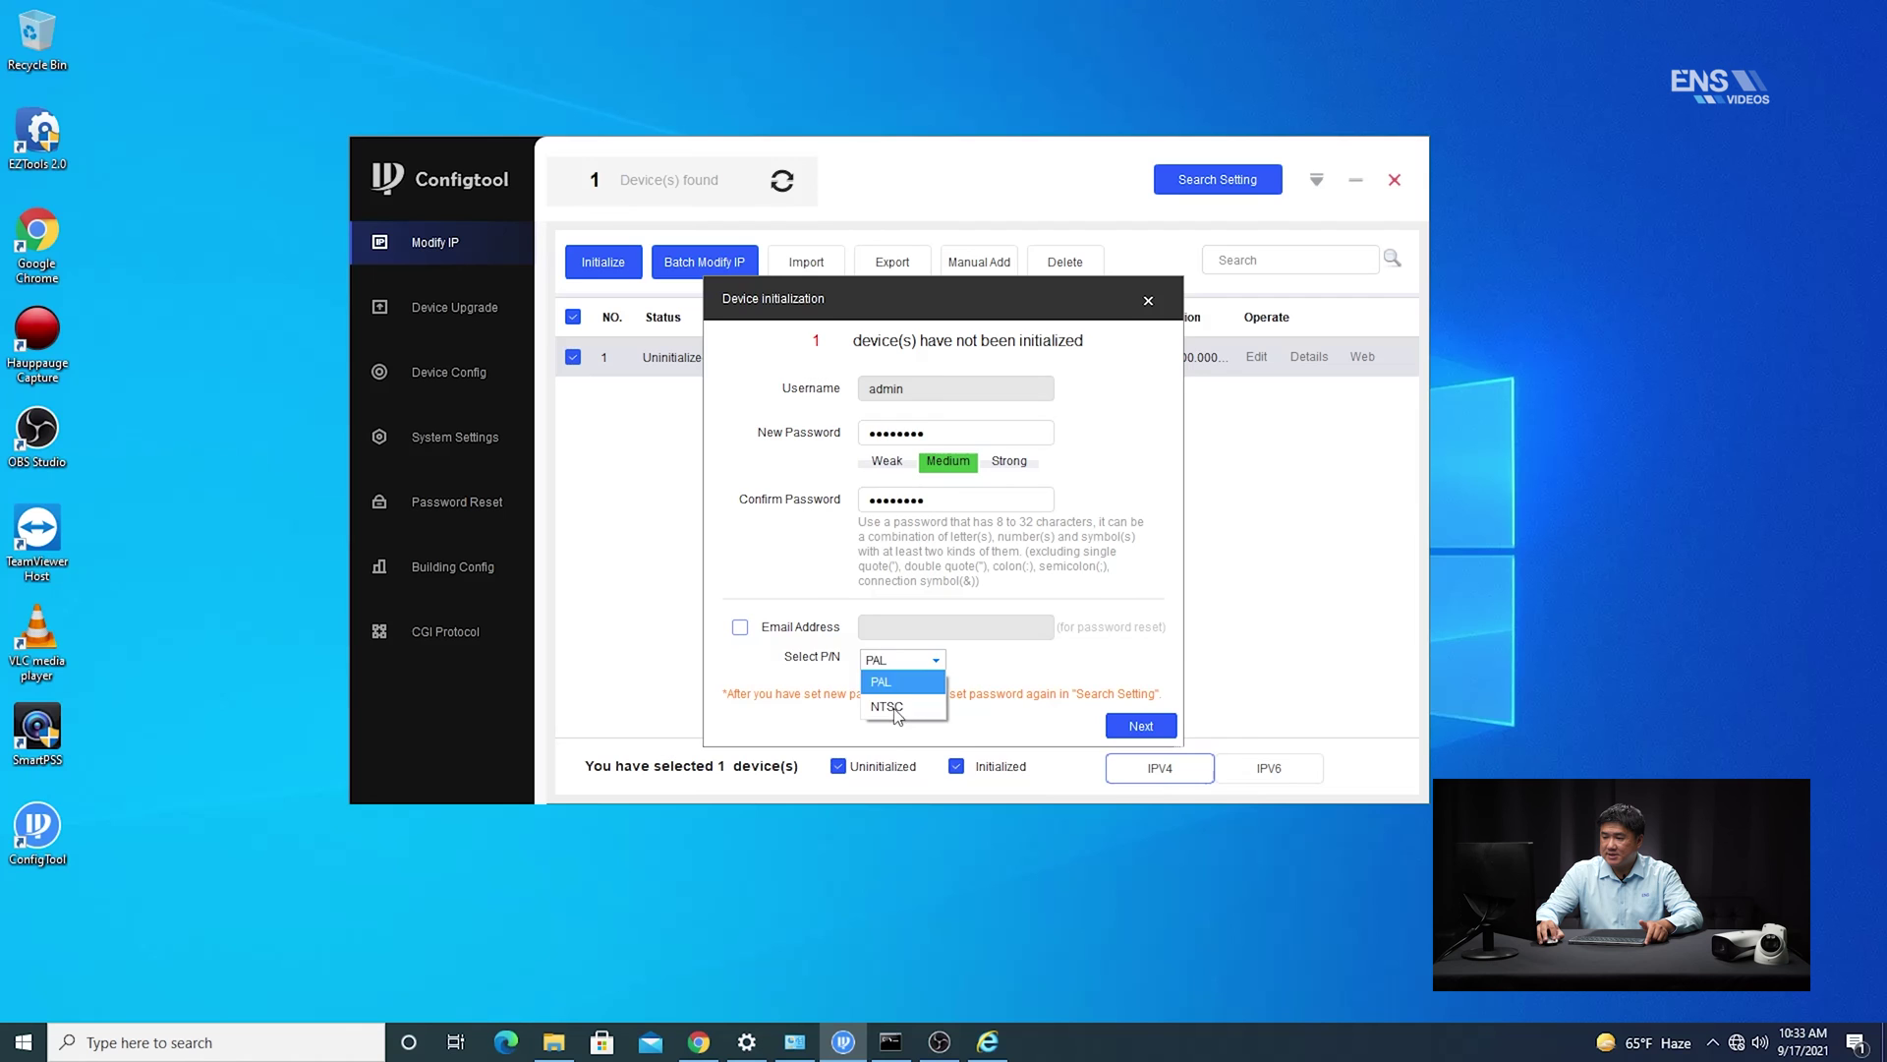
{"action": "left_click", "coordinate": [887, 707]}
{"action": "left_click", "coordinate": [1136, 728]}
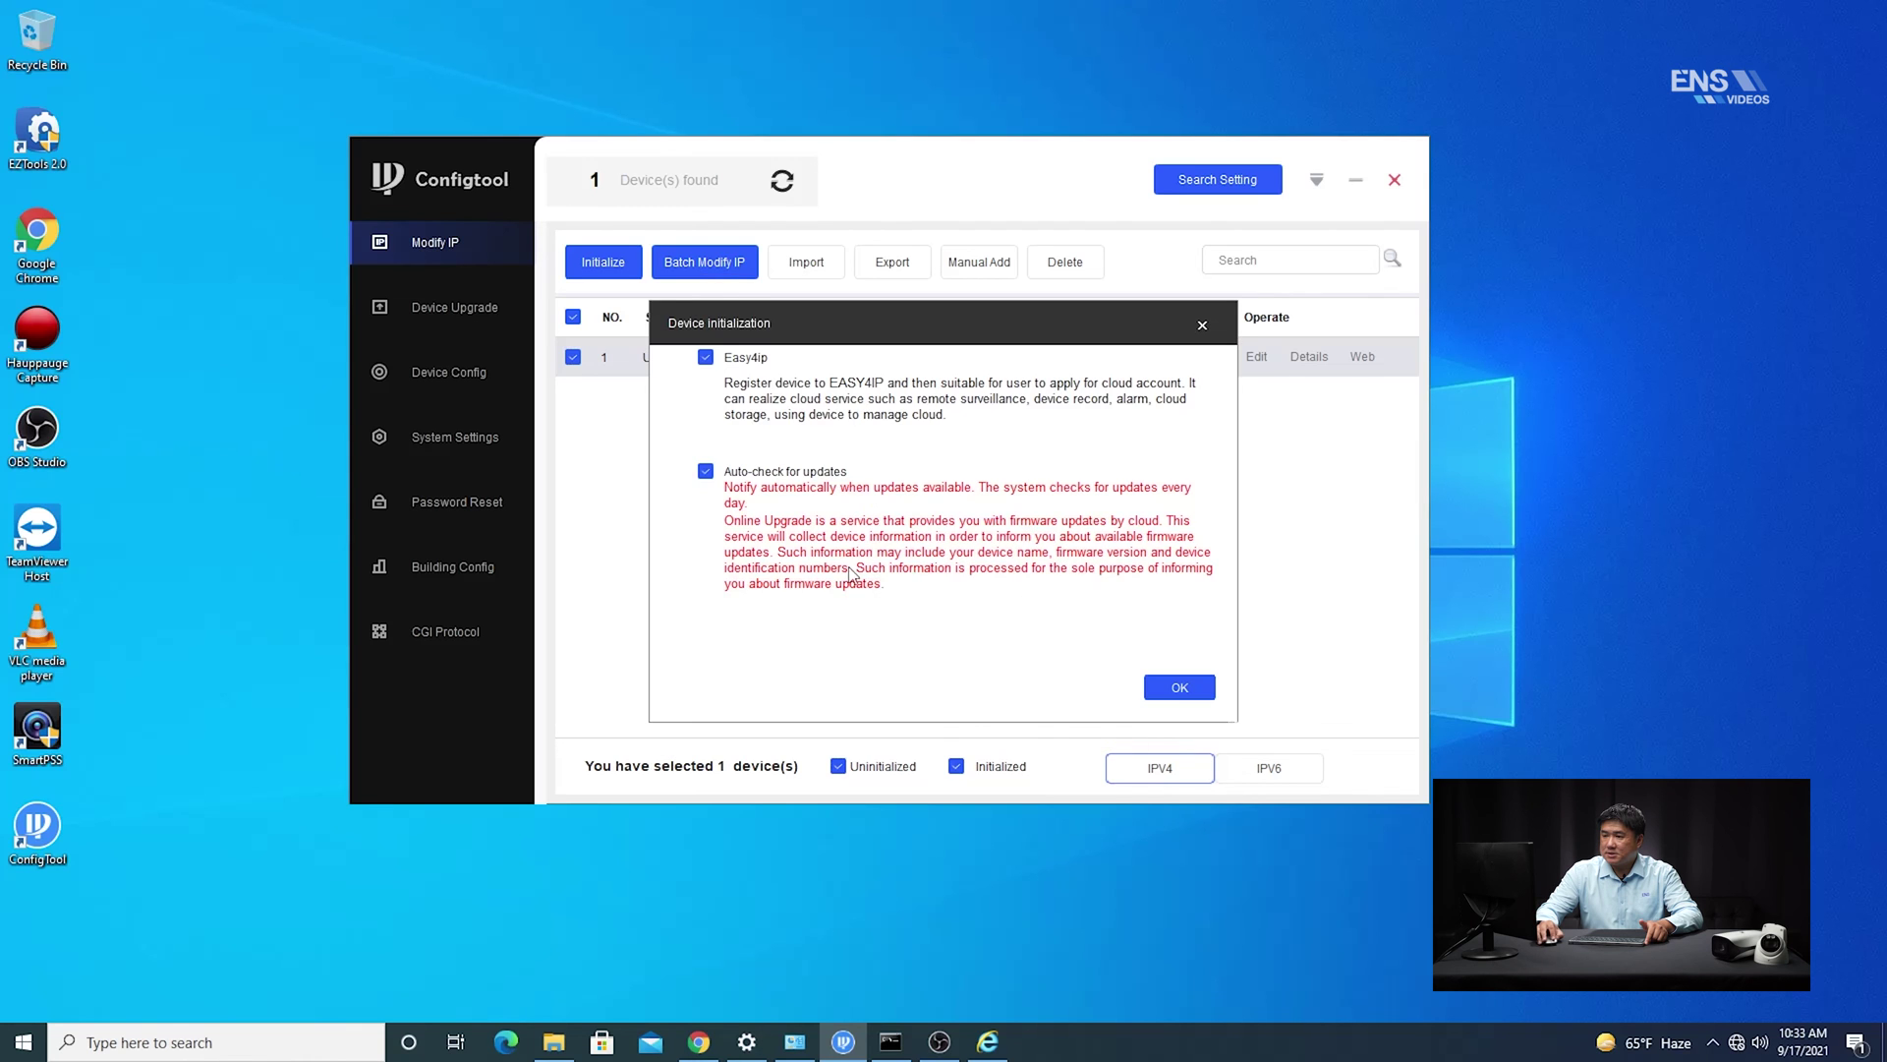
{"action": "left_click", "coordinate": [705, 357]}
{"action": "left_click", "coordinate": [706, 471]}
{"action": "left_click", "coordinate": [1178, 687]}
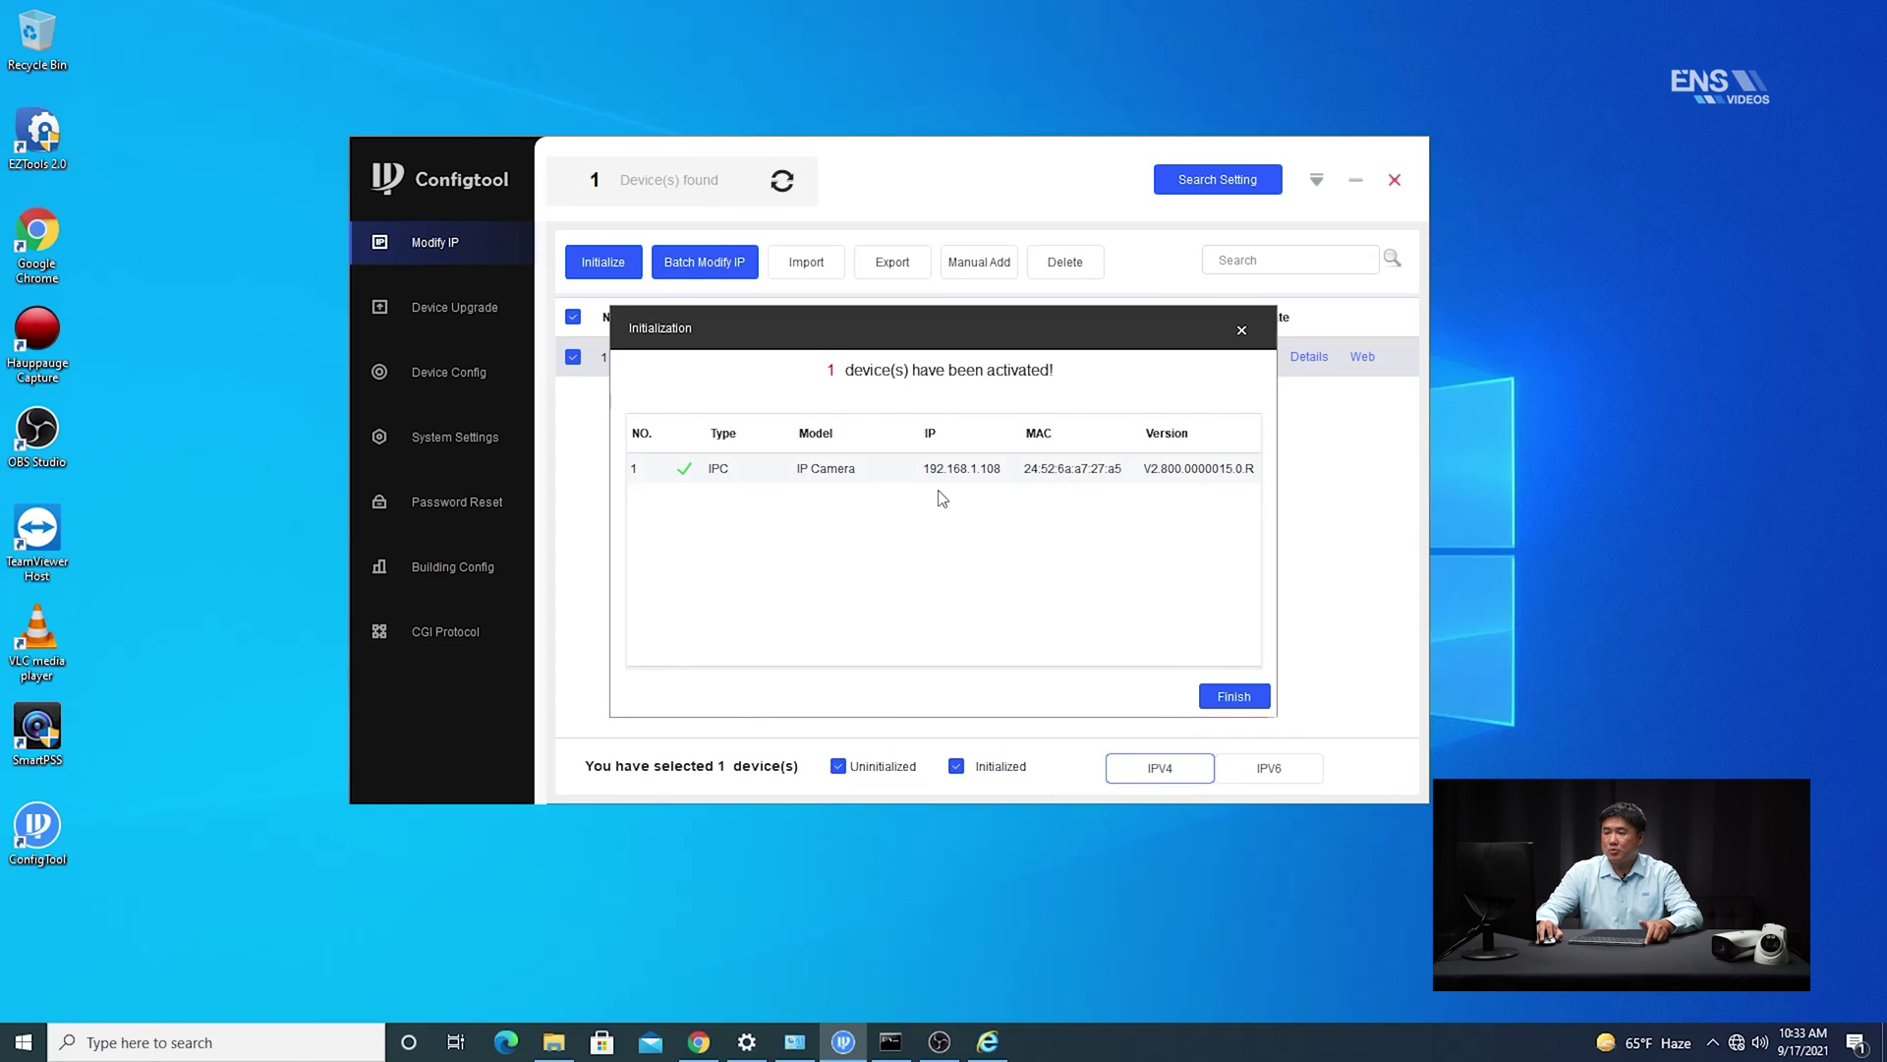
Finish activation and replace the saved search password with the new one.
{"action": "left_click", "coordinate": [1234, 697]}
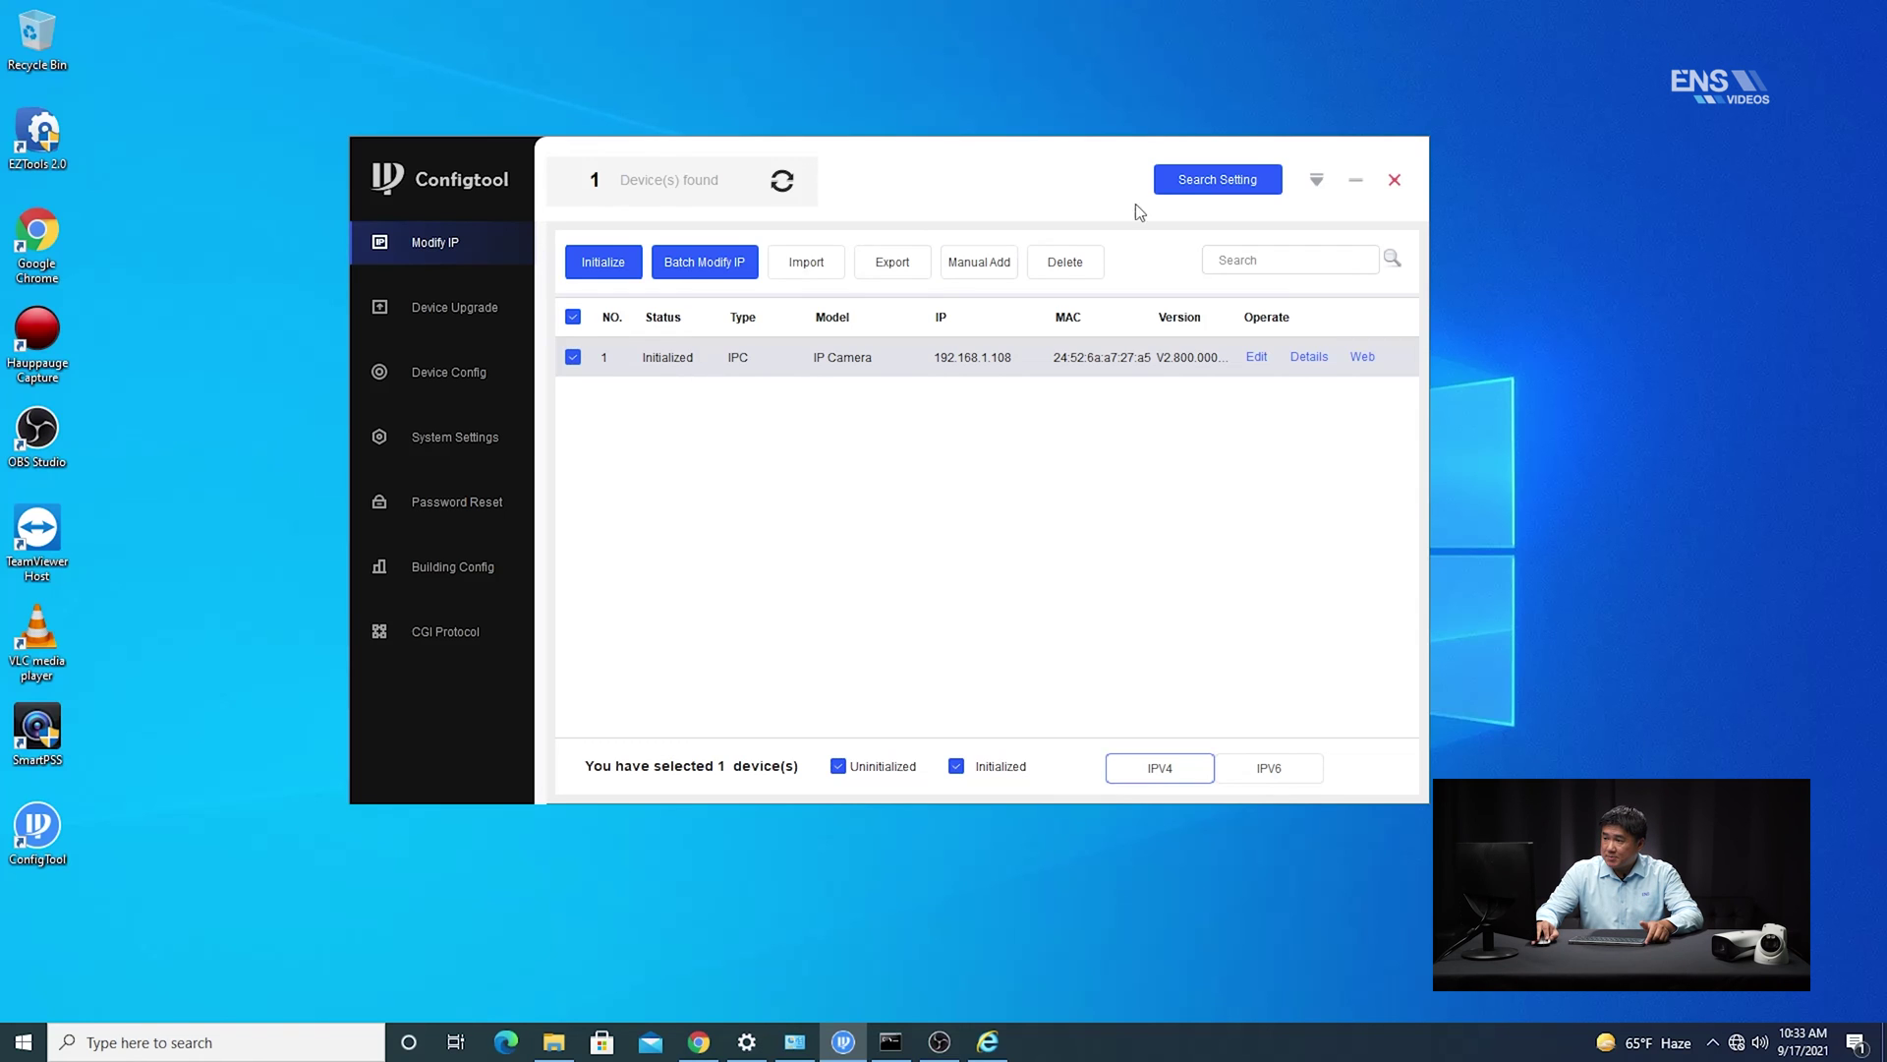
{"action": "left_click", "coordinate": [1215, 192]}
{"action": "left_click_drag", "start_coordinate": [1144, 544], "coordinate": [1011, 545]}
{"action": "type", "text": "********"}
{"action": "left_click", "coordinate": [944, 623]}
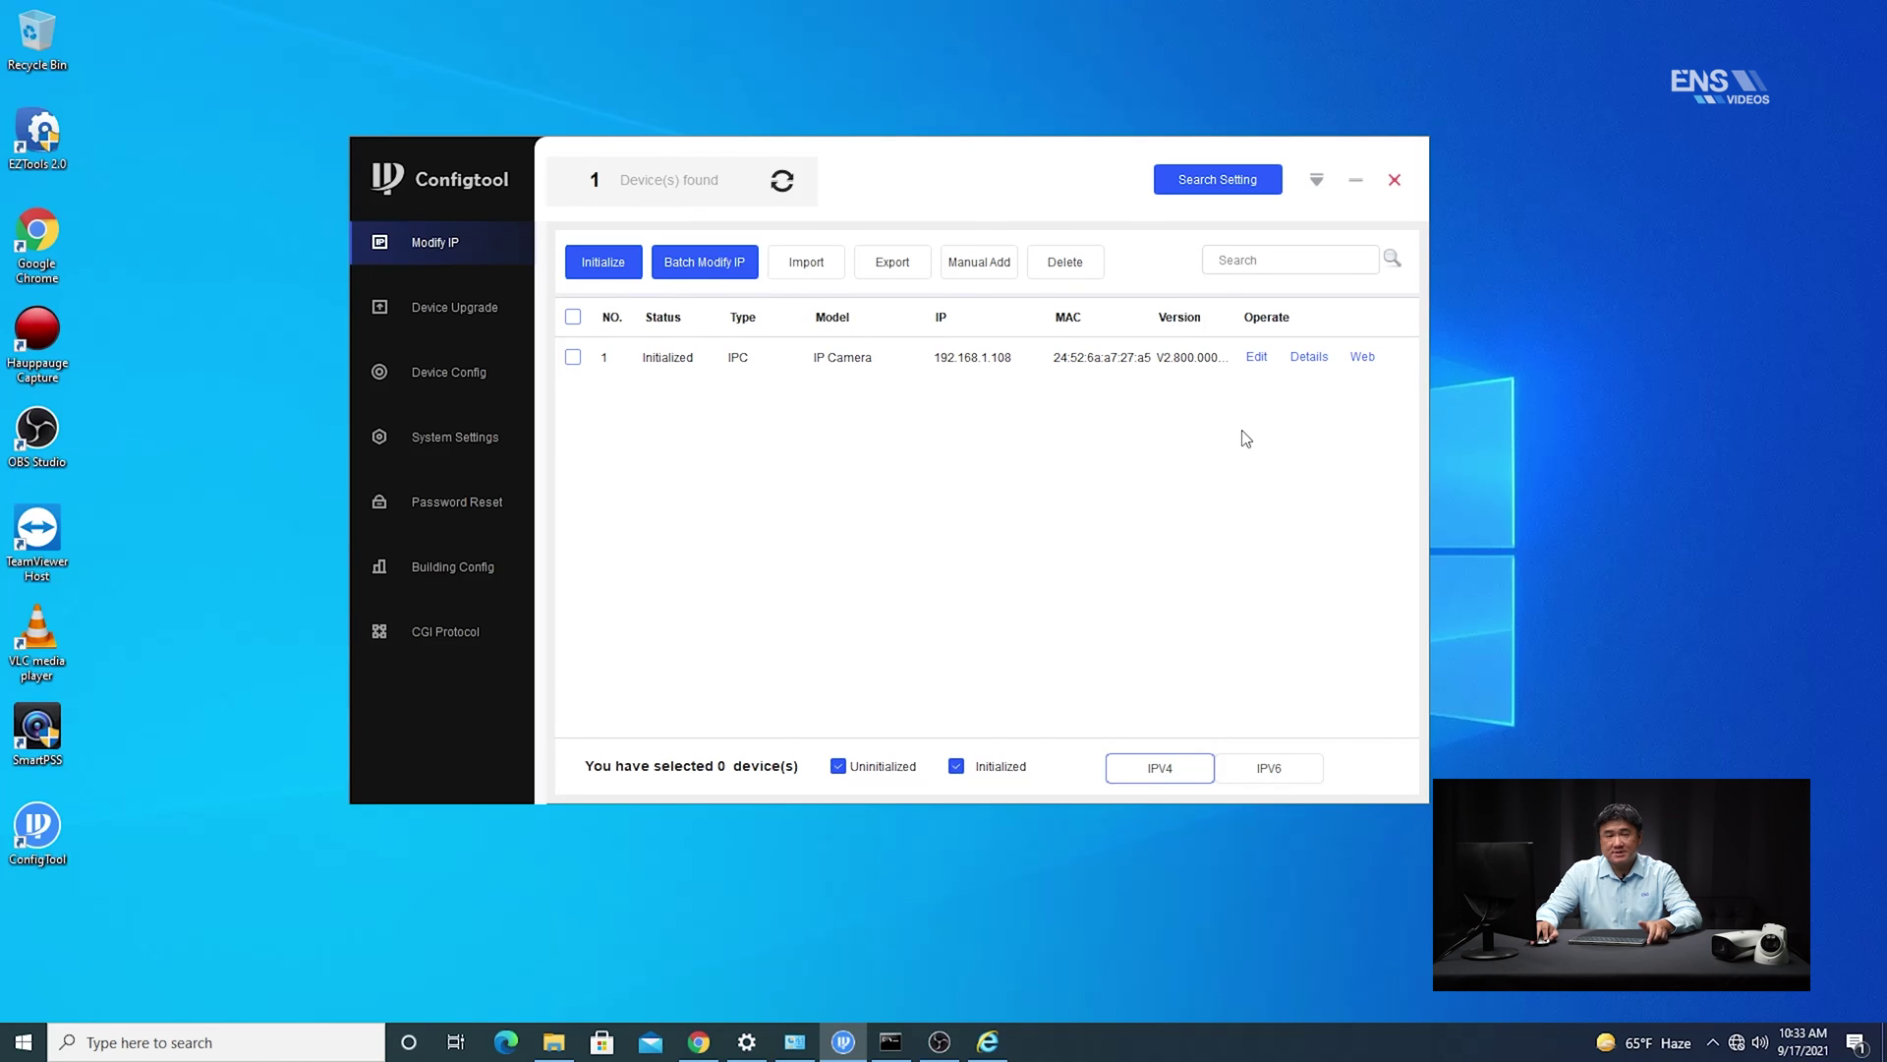
Select the camera at 192.168.1.108 and review its device details.
{"action": "left_click", "coordinate": [572, 356]}
{"action": "left_click", "coordinate": [1309, 357]}
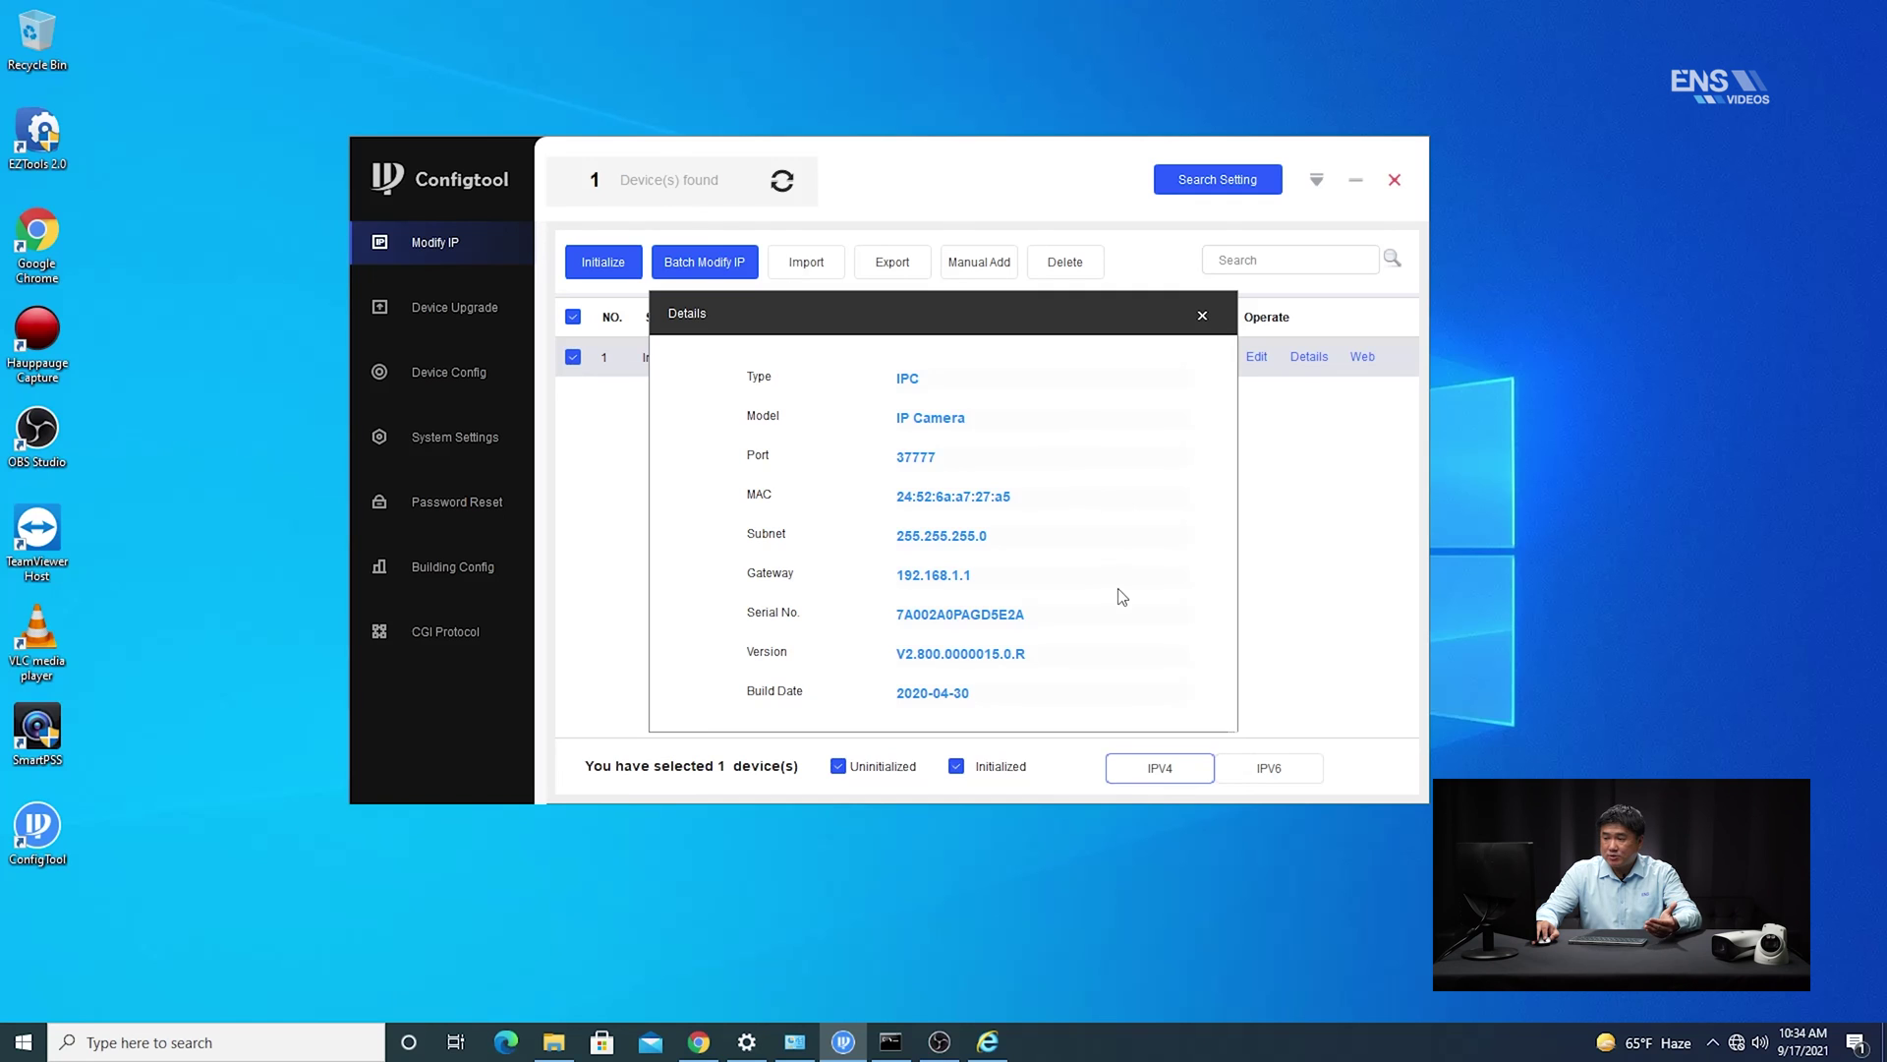
{"action": "left_click", "coordinate": [1203, 315]}
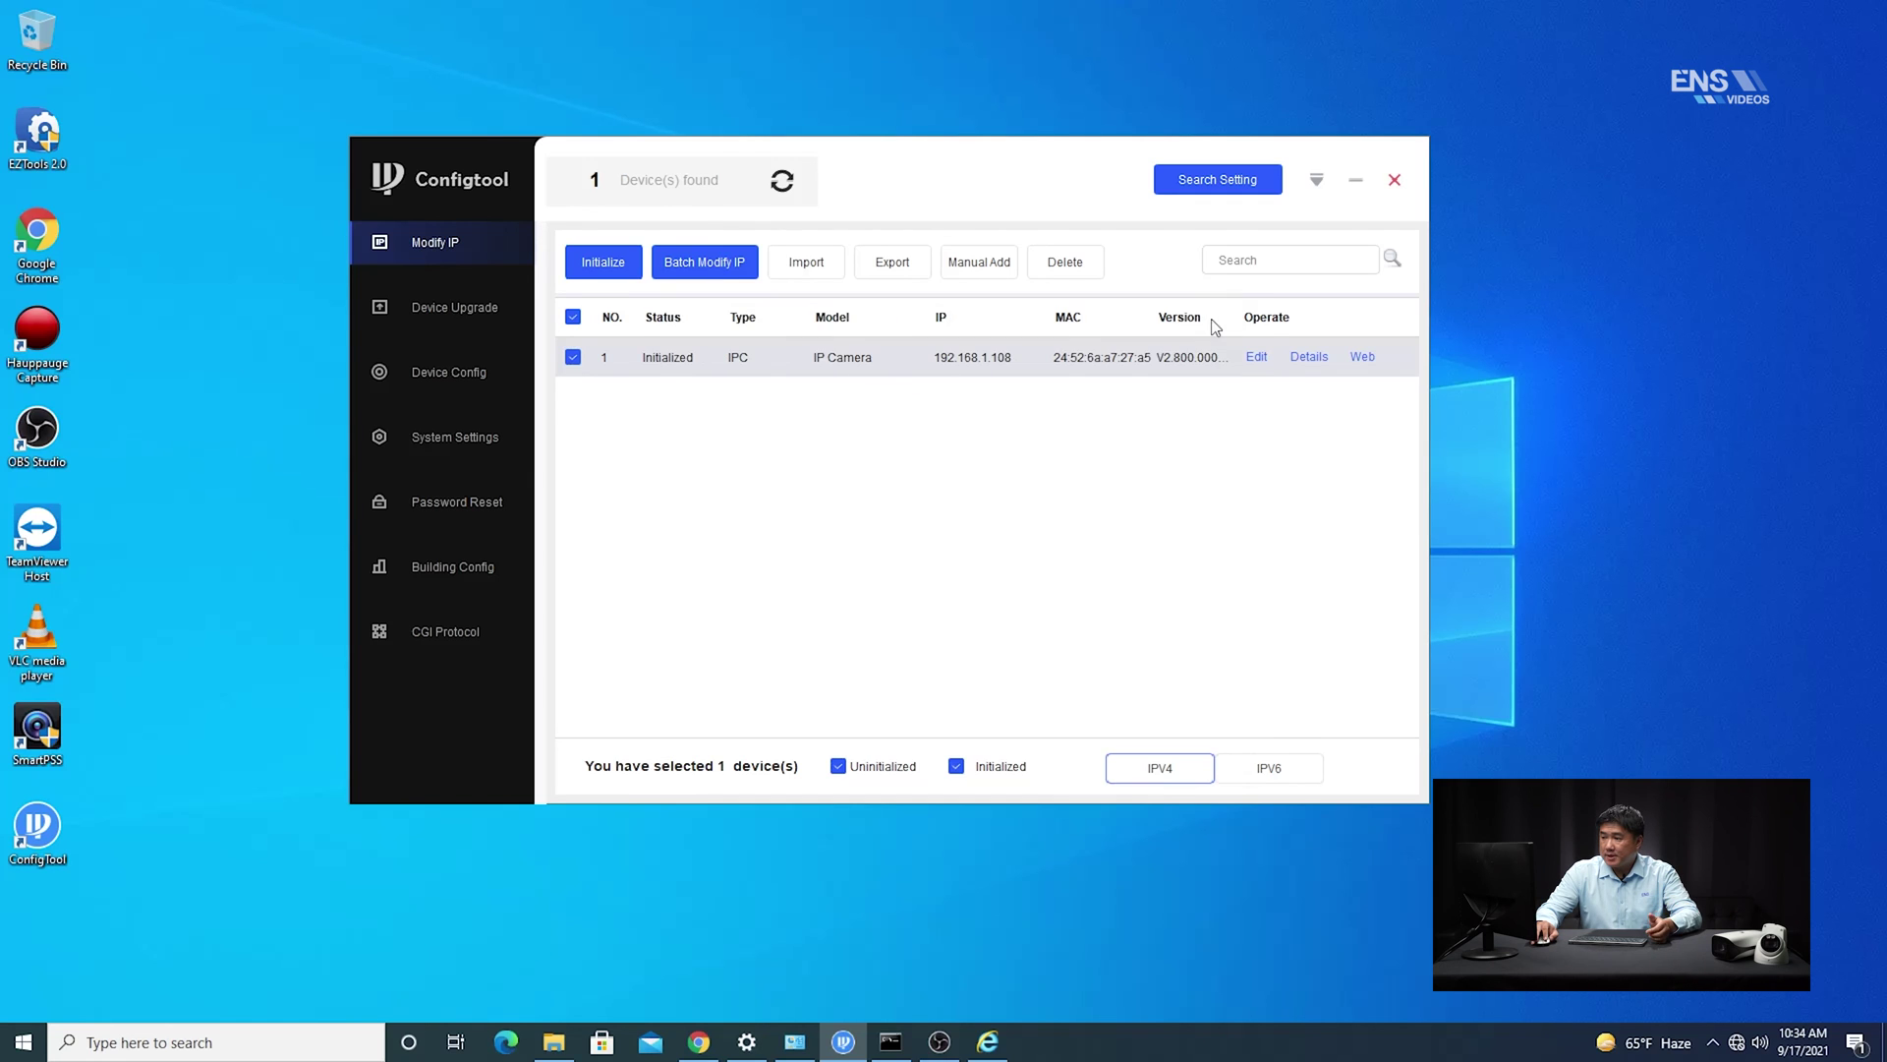
Edit the camera's target IP, changing the last octet to 110 (192.168.1.110), and apply.
{"action": "left_click", "coordinate": [1258, 358]}
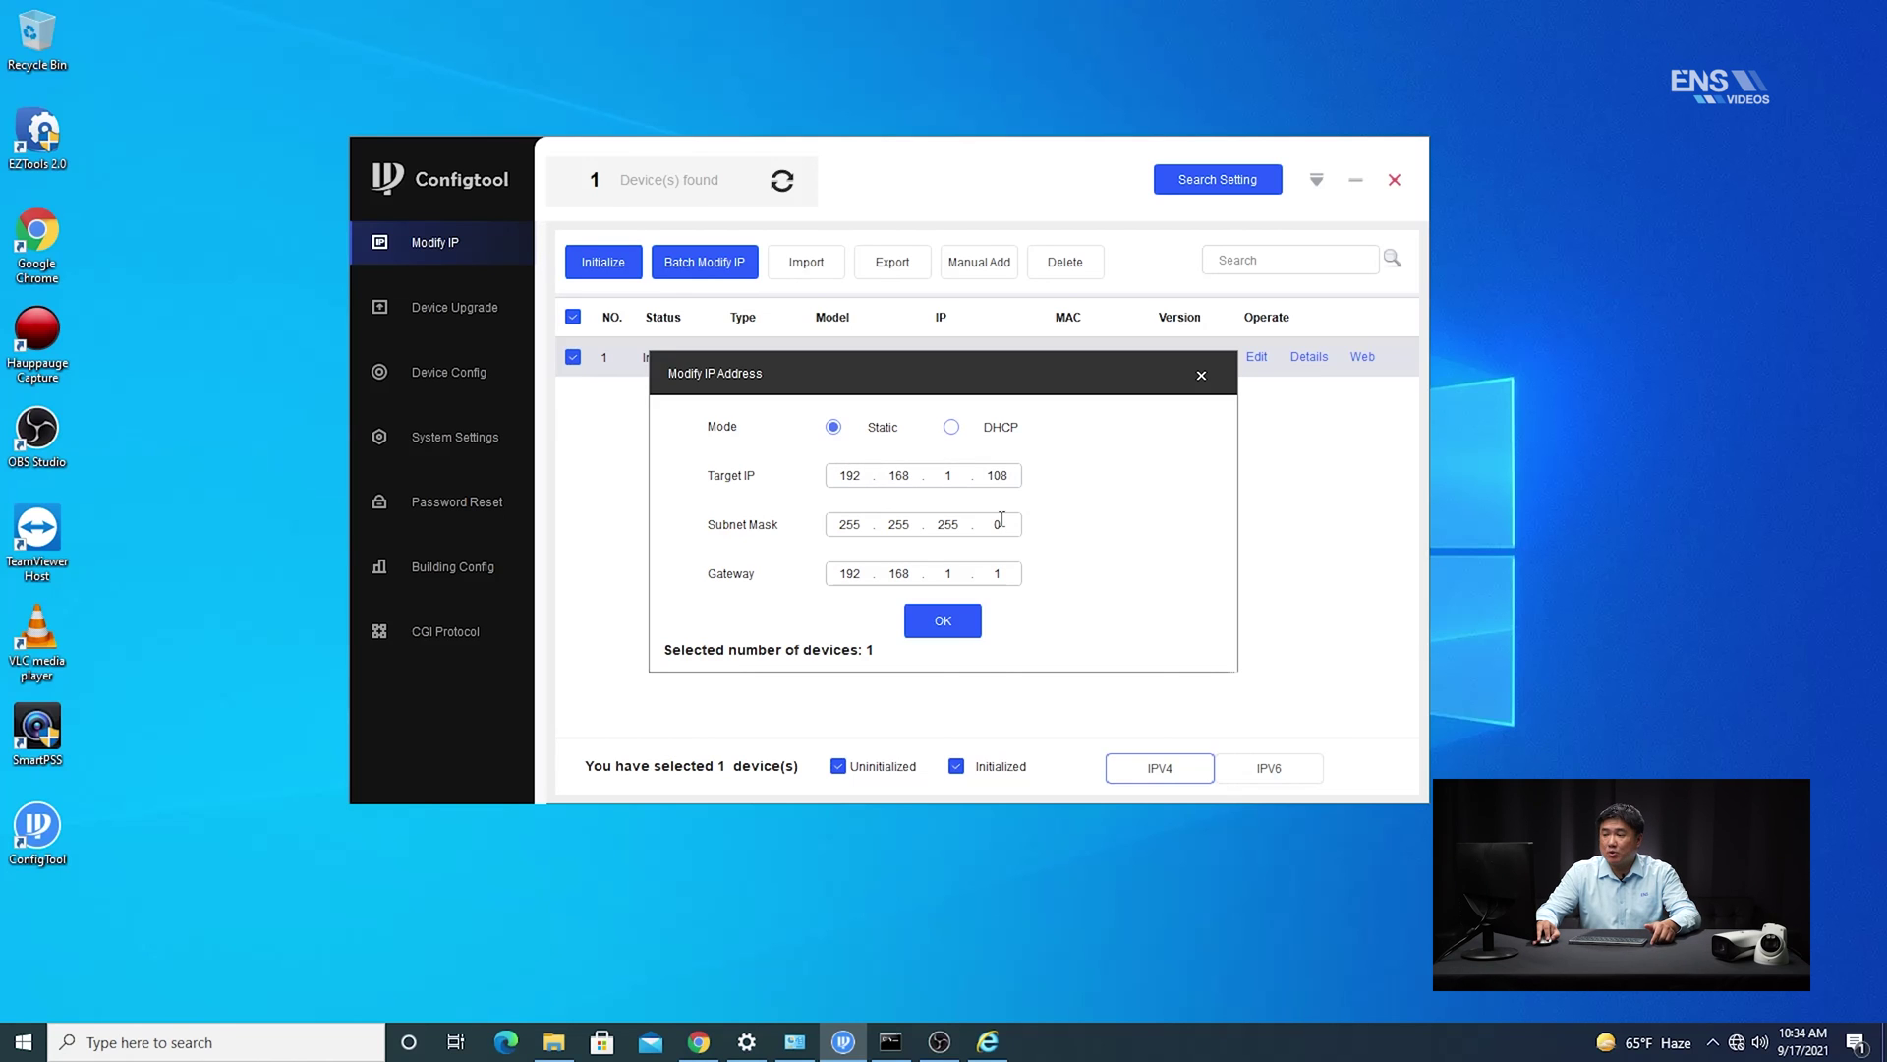
{"action": "double_click", "coordinate": [983, 478]}
{"action": "type", "text": "110"}
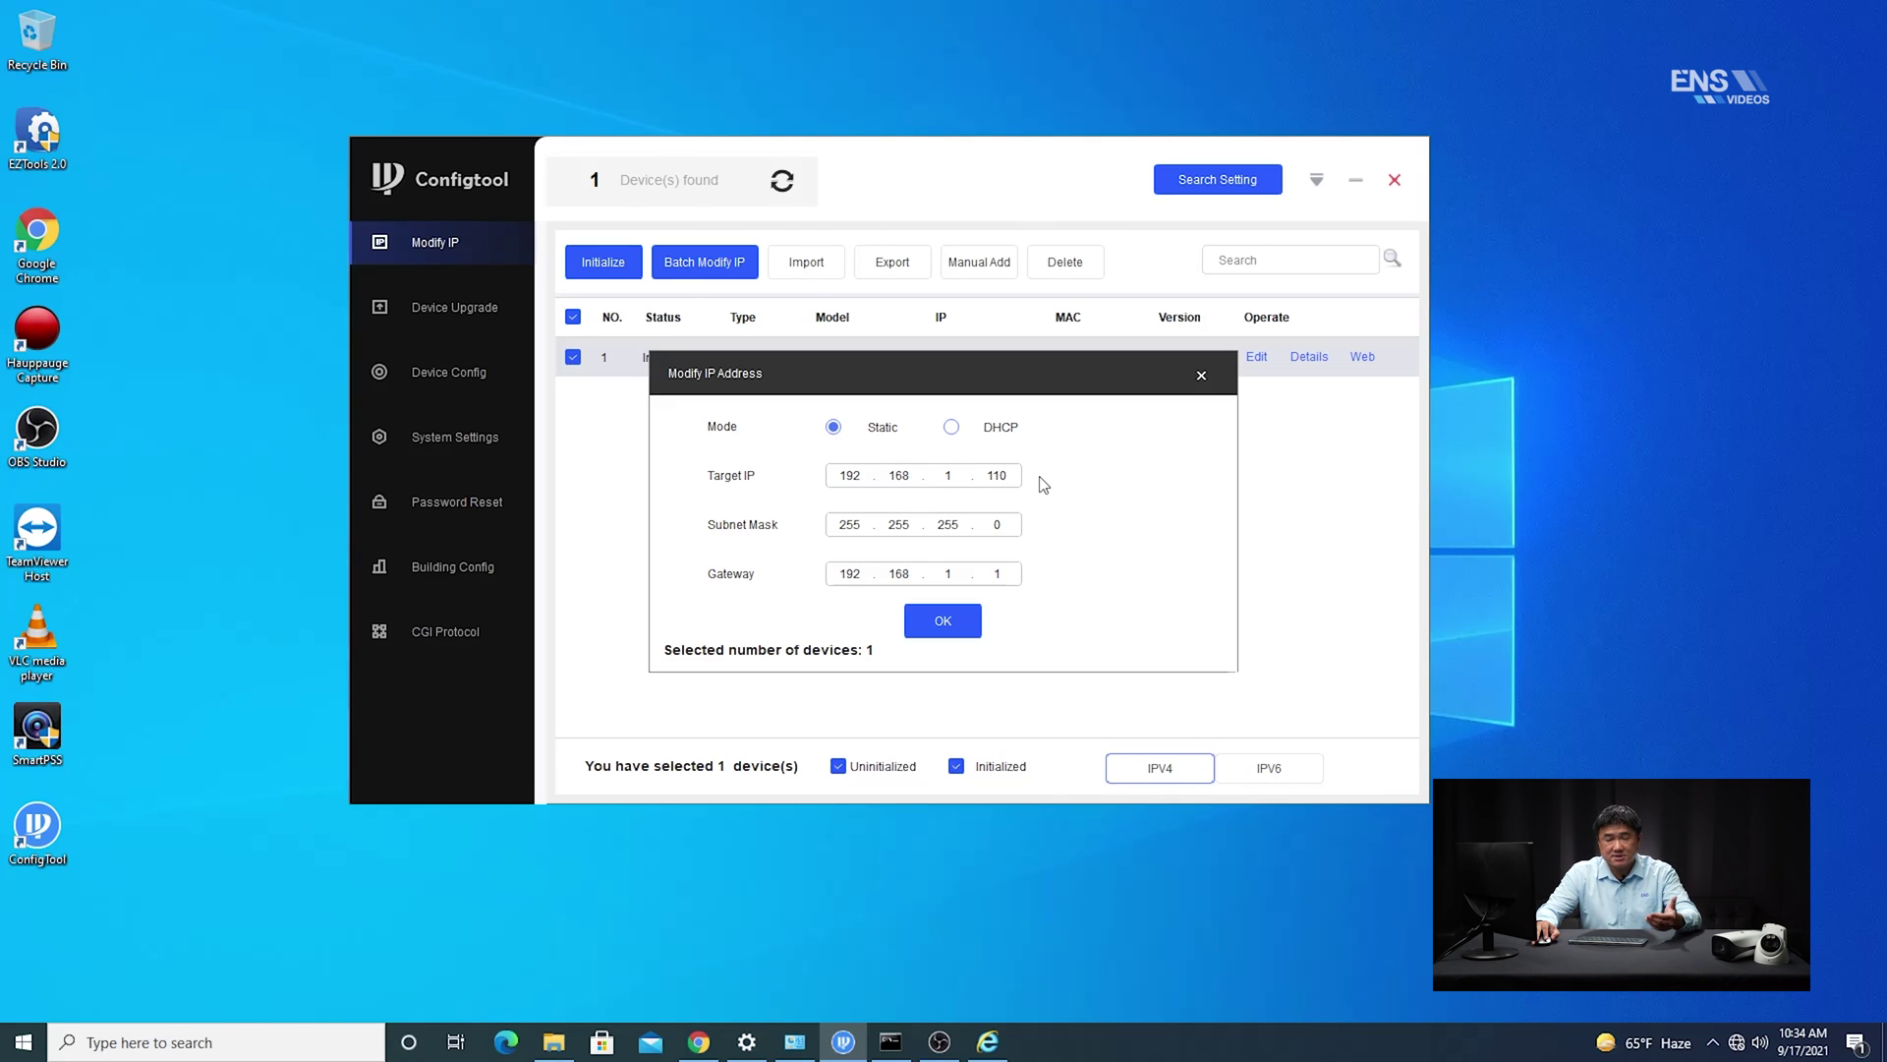
{"action": "left_click", "coordinate": [942, 620]}
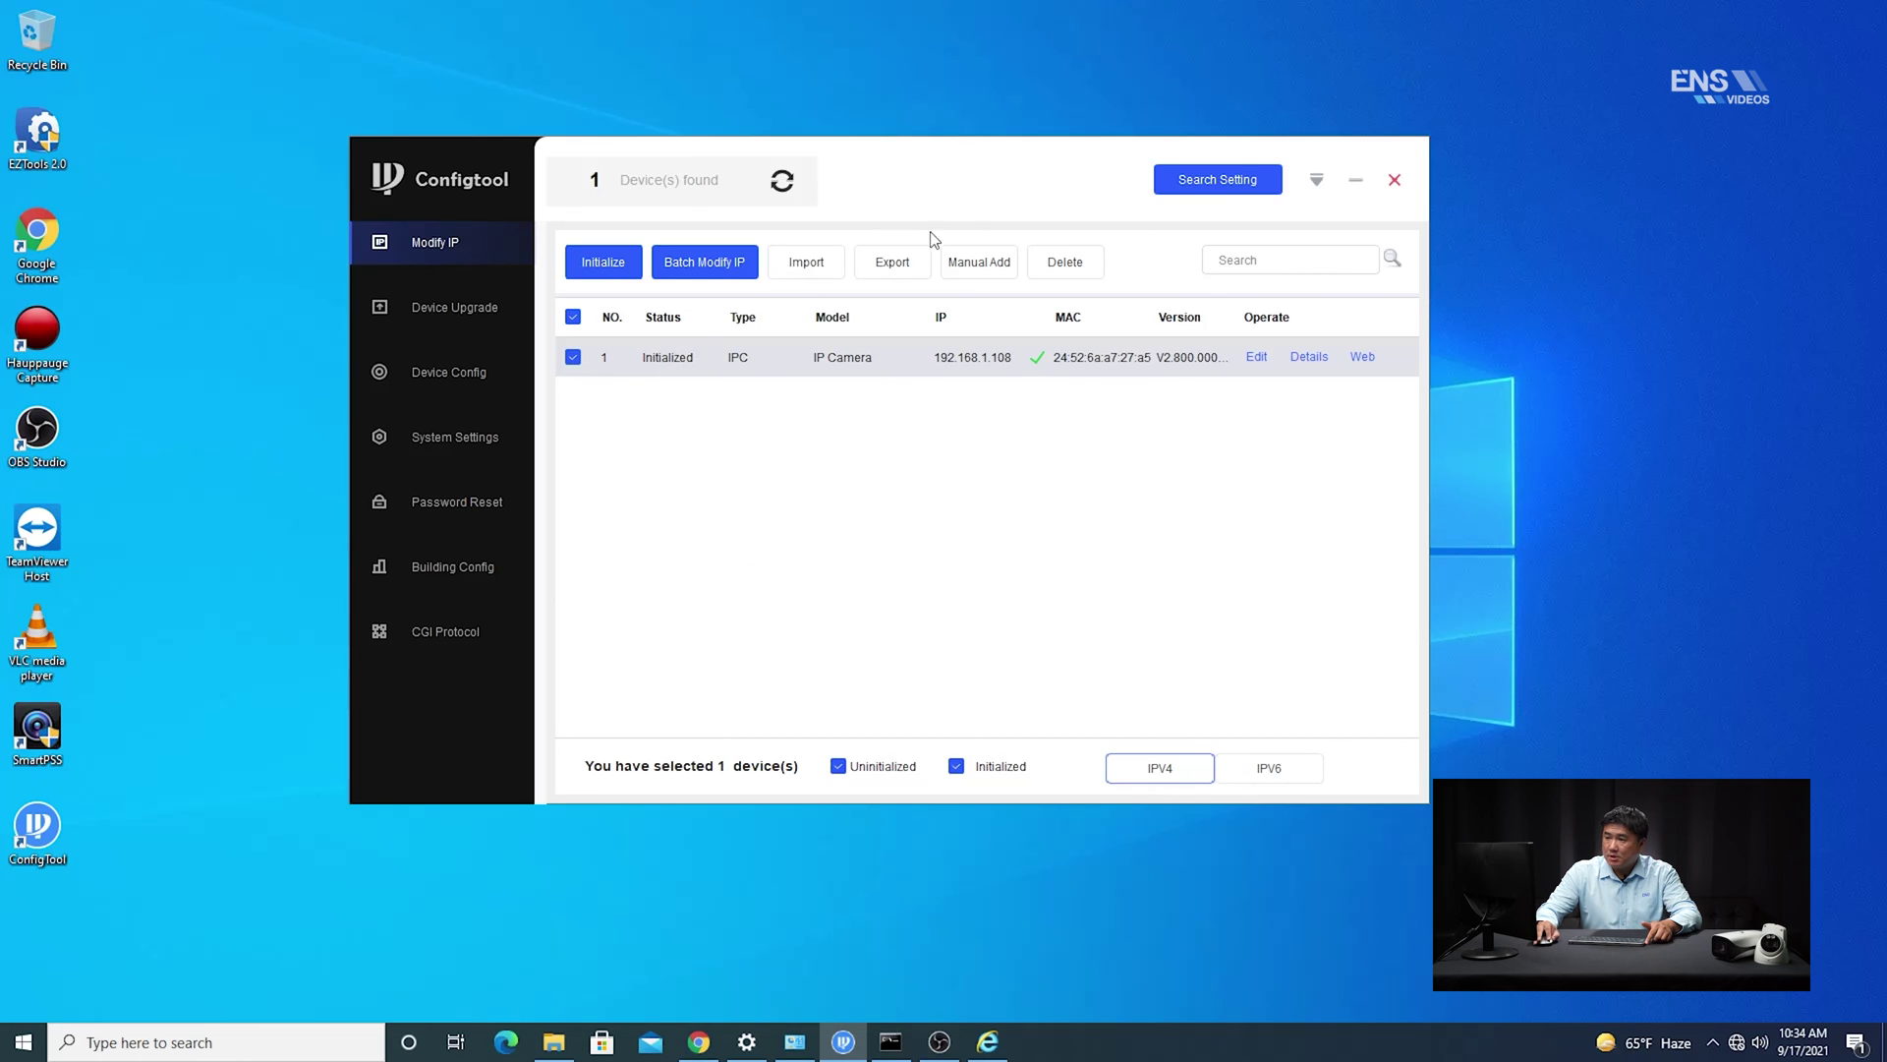
Rescan devices to confirm the camera at 192.168.1.110, then open its web login page.
{"action": "left_click", "coordinate": [781, 184]}
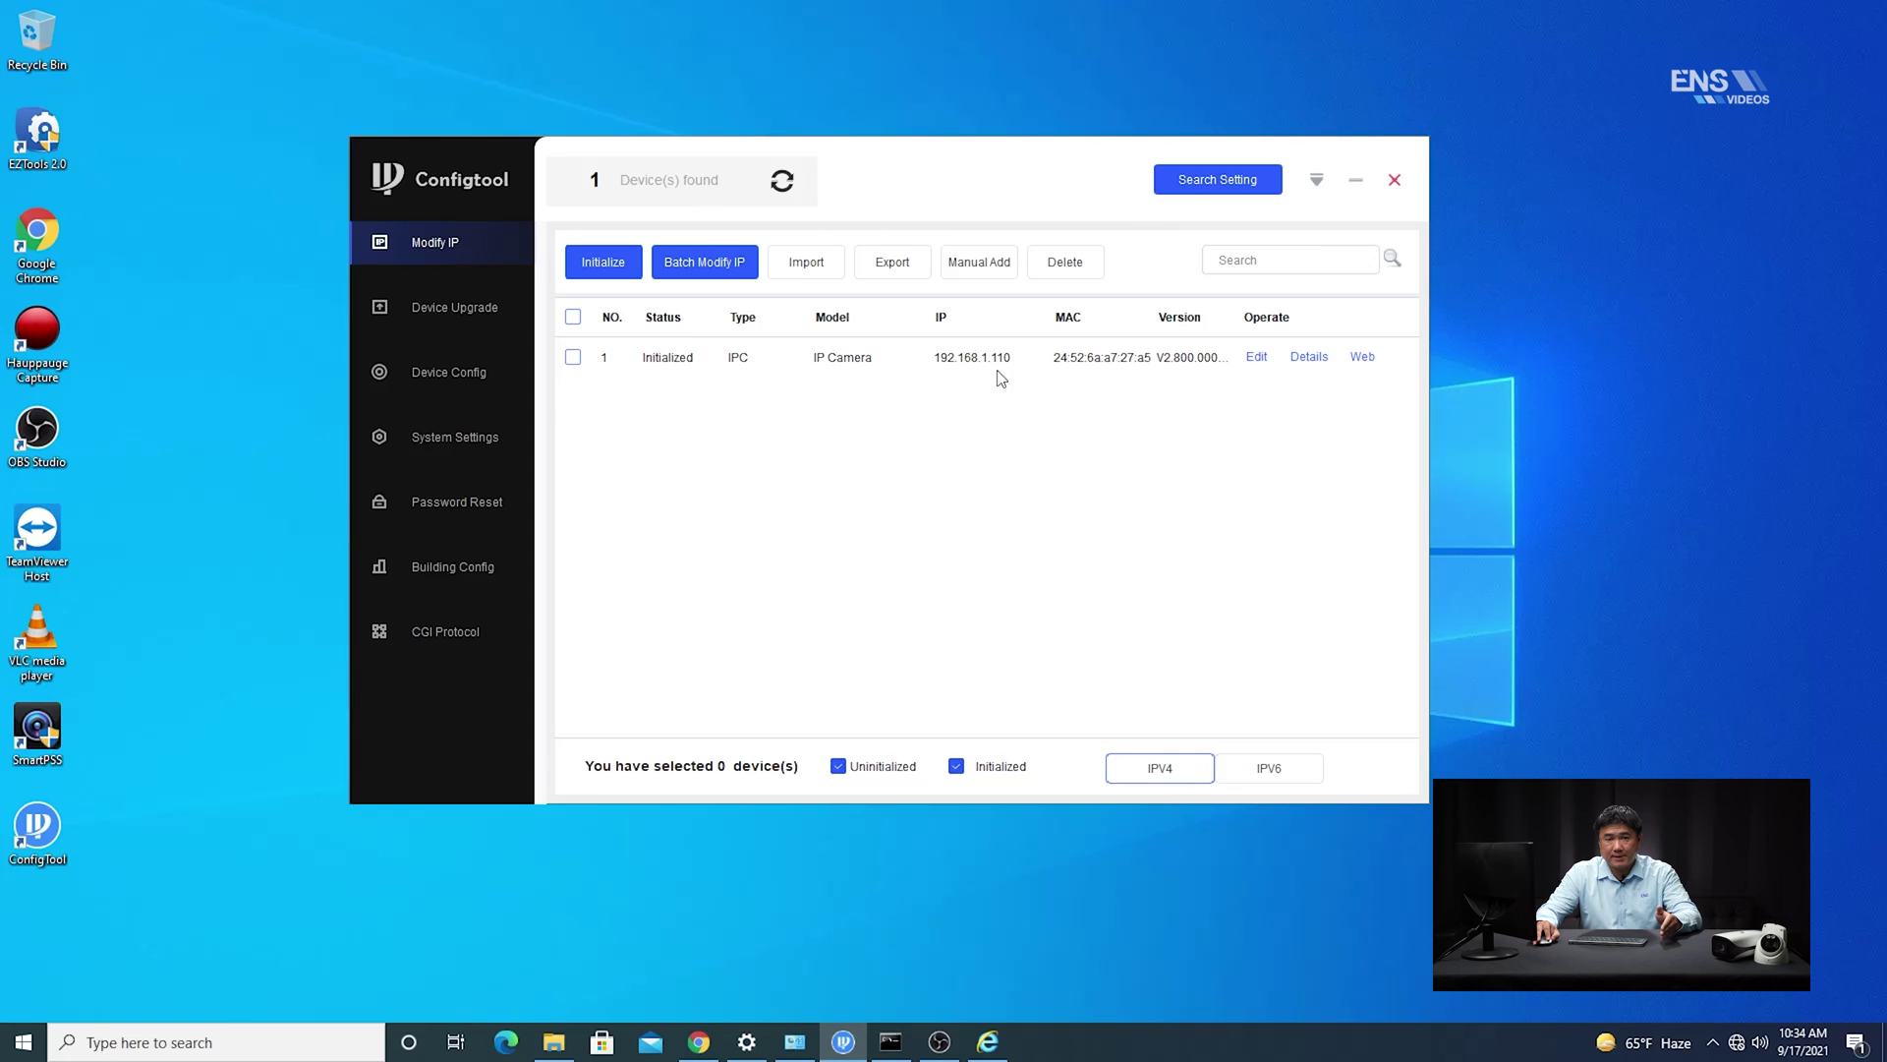
{"action": "left_click", "coordinate": [1362, 357]}
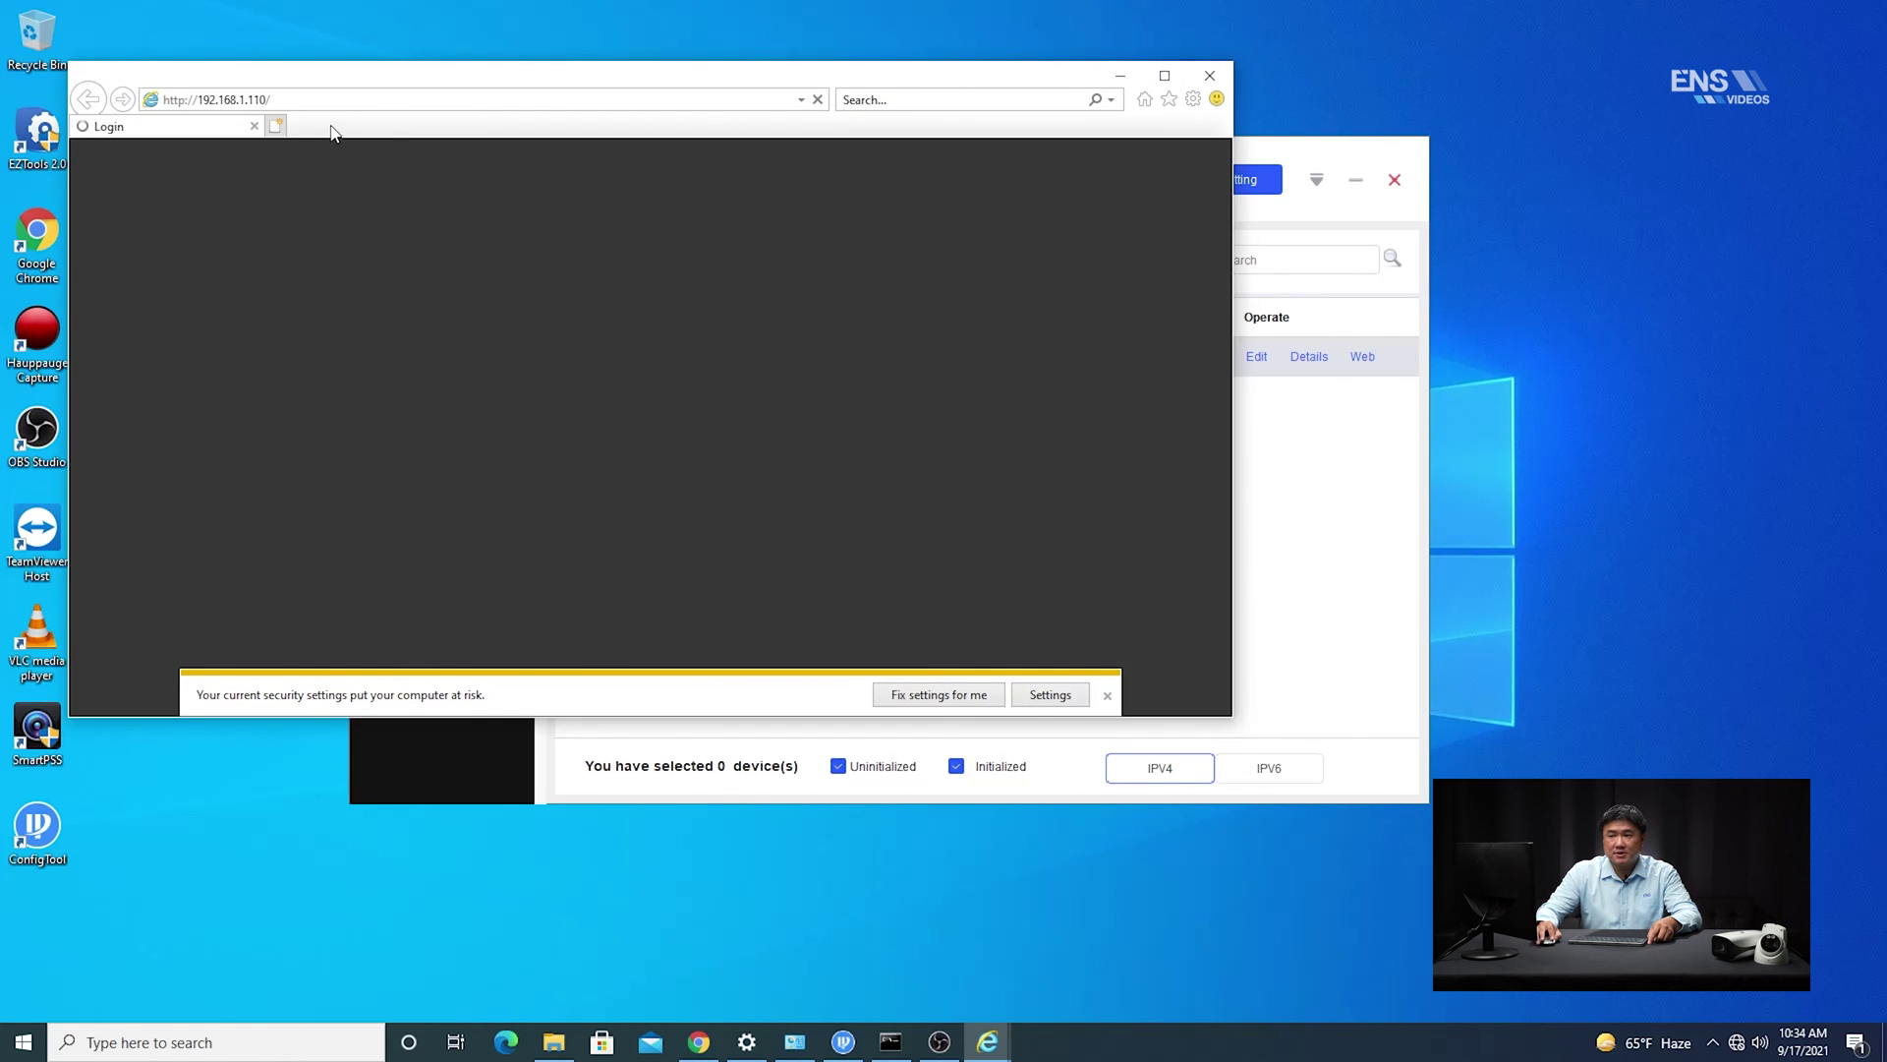